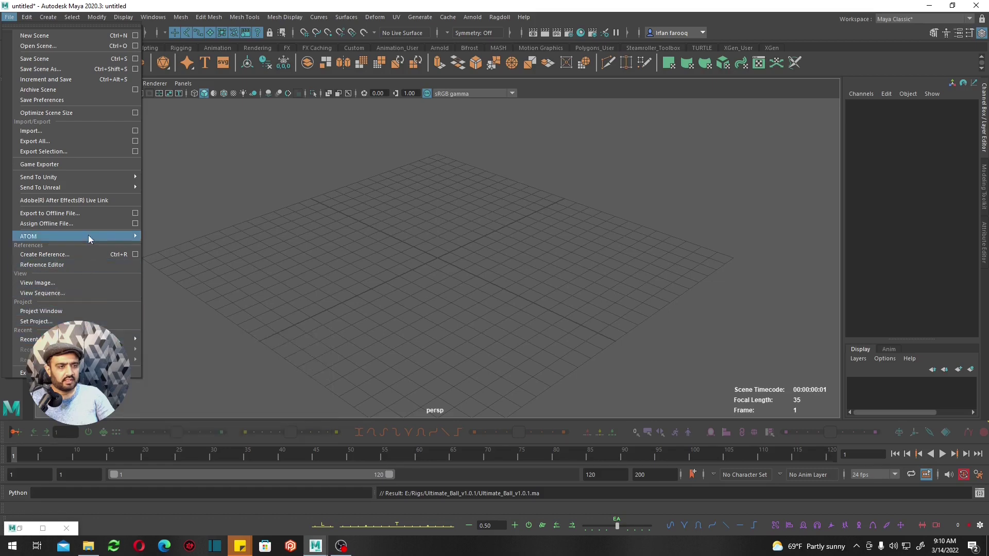
# Step: Reference the Ultimate_Ball_v1.0.1.ma rig file through the Reference Editor
pyautogui.click(88, 265)
pyautogui.rightClick(226, 210)
pyautogui.click(320, 215)
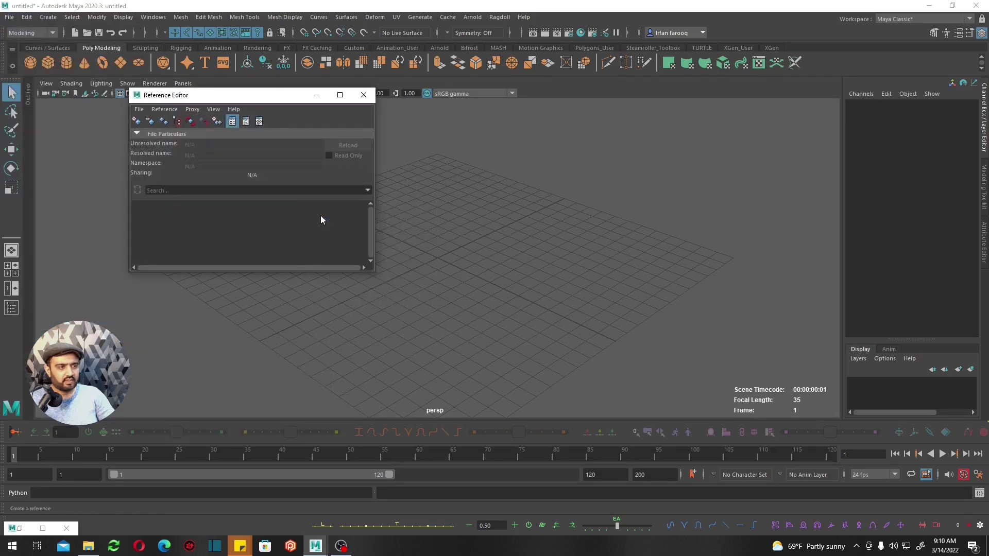
pyautogui.click(265, 87)
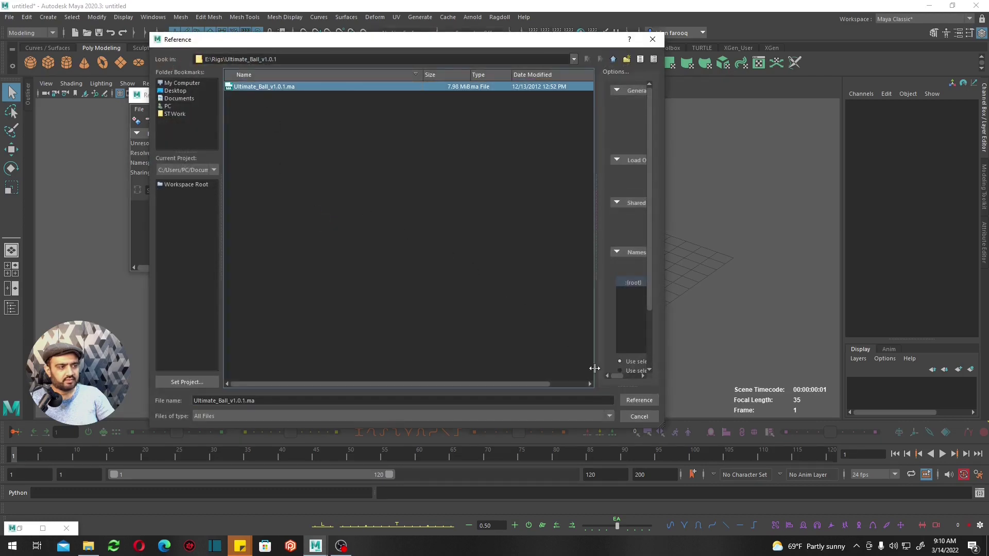
pyautogui.click(642, 402)
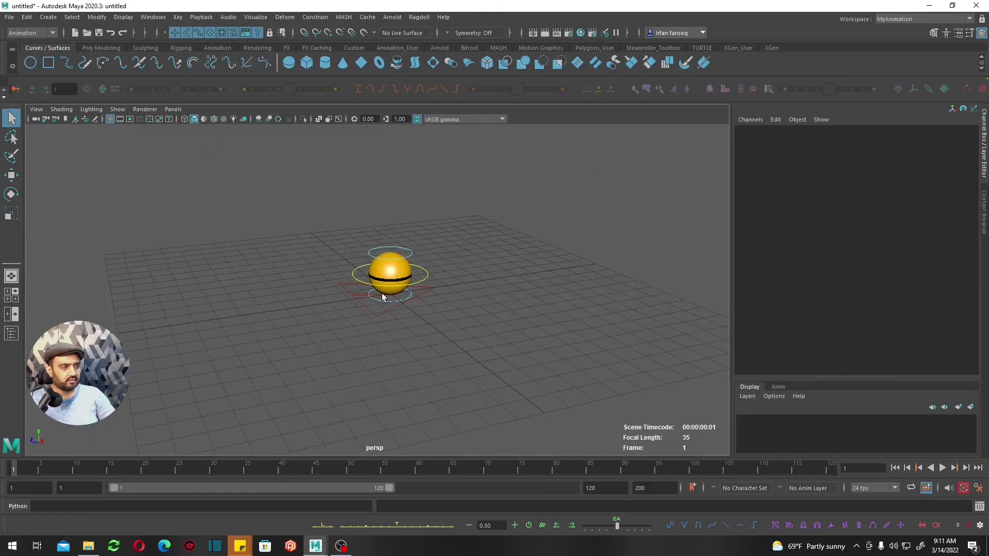
# Step: In front view, raise CTRL_Main to about 17.5 in Y and key it at frame 1
pyautogui.press('space')
pyautogui.moveTo(382, 298); pyautogui.dragTo(382, 305)
pyautogui.click(374, 360)
pyautogui.press('w')
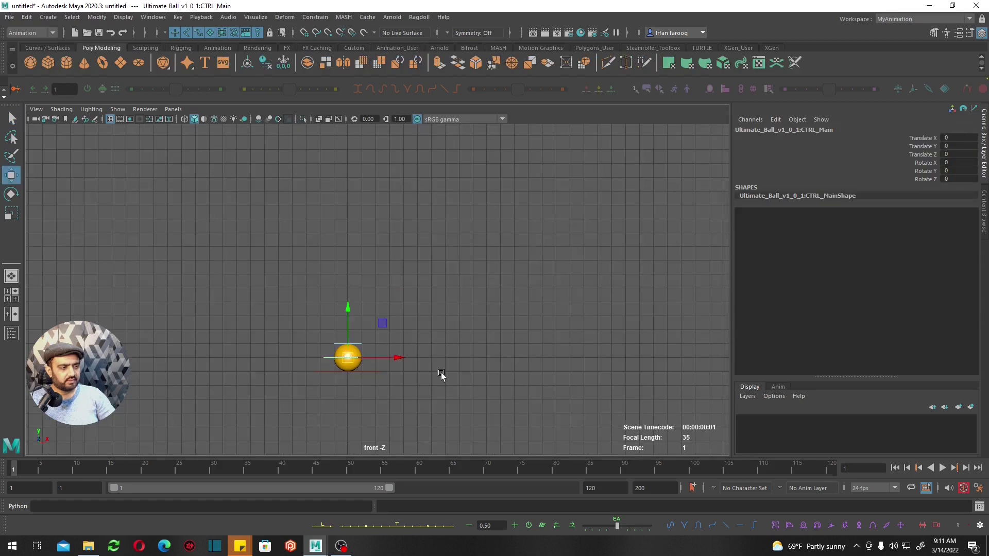
pyautogui.scroll(2, 310, 396)
pyautogui.keyDown('alt'); pyautogui.moveTo(310, 396); pyautogui.dragTo(305, 350, button='middle'); pyautogui.keyUp('alt')
pyautogui.moveTo(315, 344)
pyautogui.mouseDown()
pyautogui.moveTo(322, 116)
pyautogui.moveTo(321, 141)
pyautogui.mouseUp()
pyautogui.press('s')
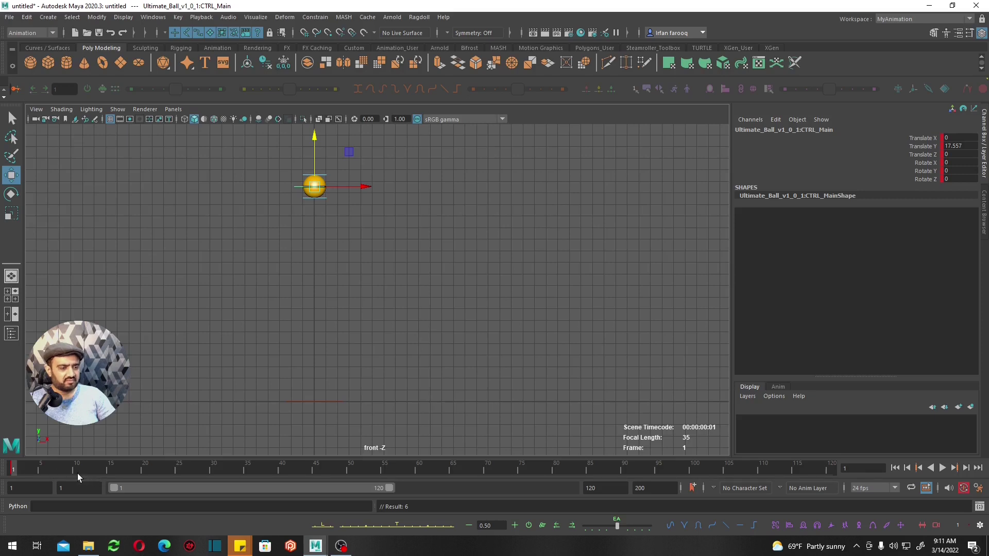
# Step: Key the ball on the ground at frame 10 and play back the drop
pyautogui.click(78, 472)
pyautogui.moveTo(317, 157); pyautogui.dragTo(319, 361)
pyautogui.press('s')
pyautogui.hotkey('alt', 'v')
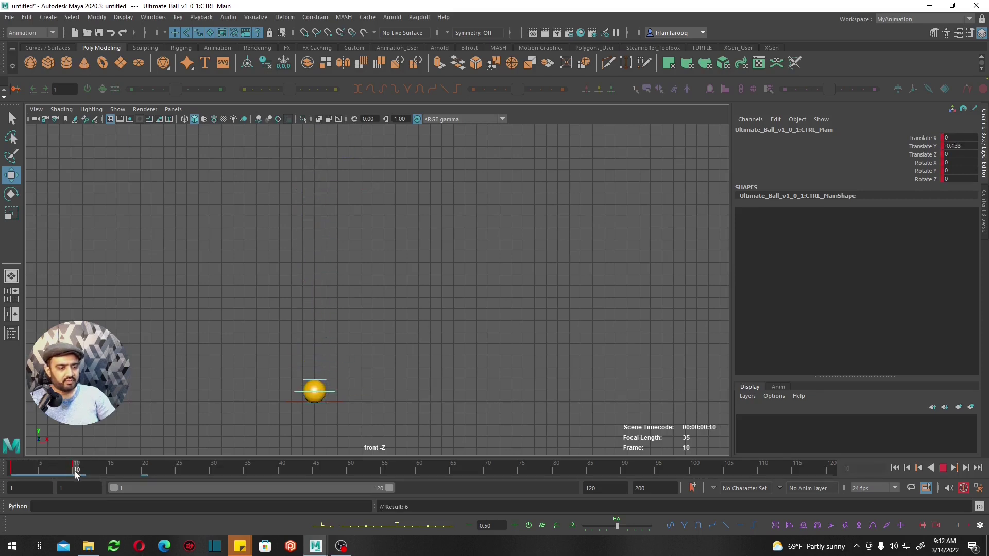
pyautogui.click(110, 472)
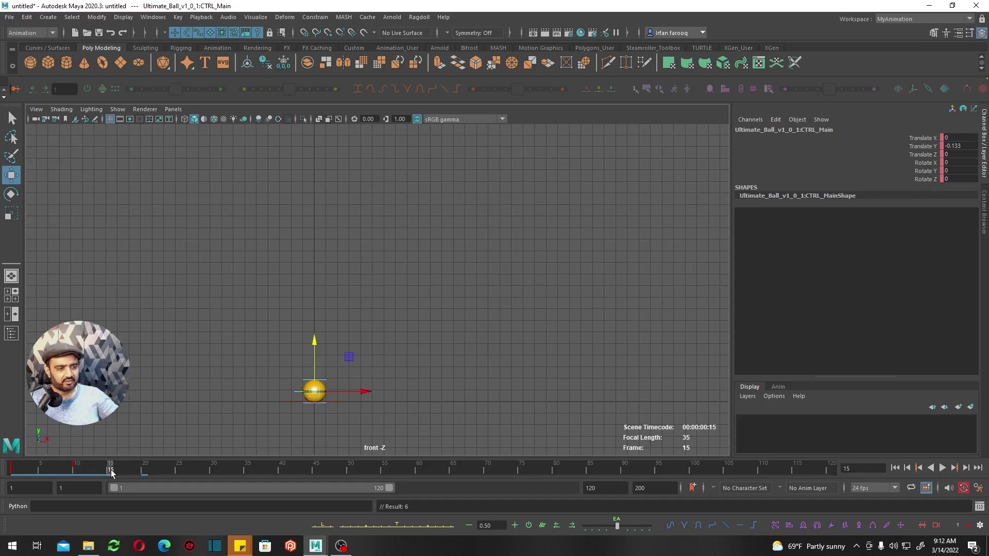
pyautogui.click(36, 472)
pyautogui.hotkey('alt', 'v')
pyautogui.hotkey('alt', 'v')
pyautogui.hotkey('alt', 'shift', 'v')
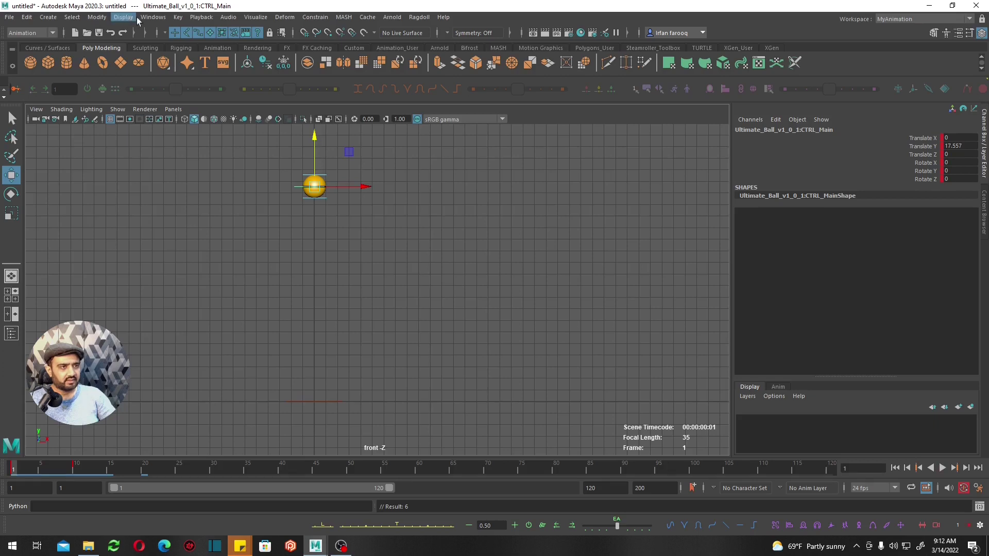
# Step: Show only Translate Y in the Graph Editor and make both drop keys Linear
pyautogui.click(152, 17)
pyautogui.moveTo(213, 82)
pyautogui.click(294, 74)
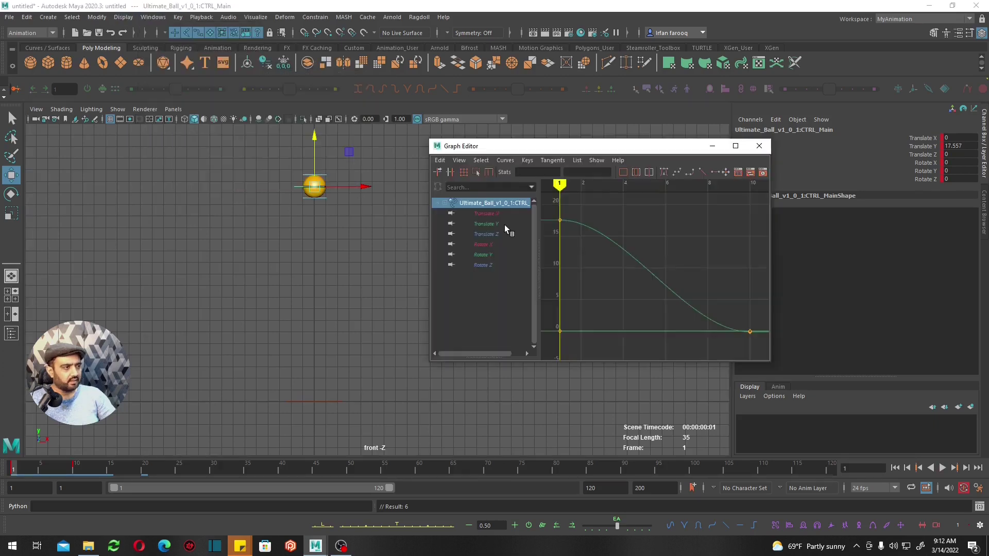
pyautogui.click(502, 225)
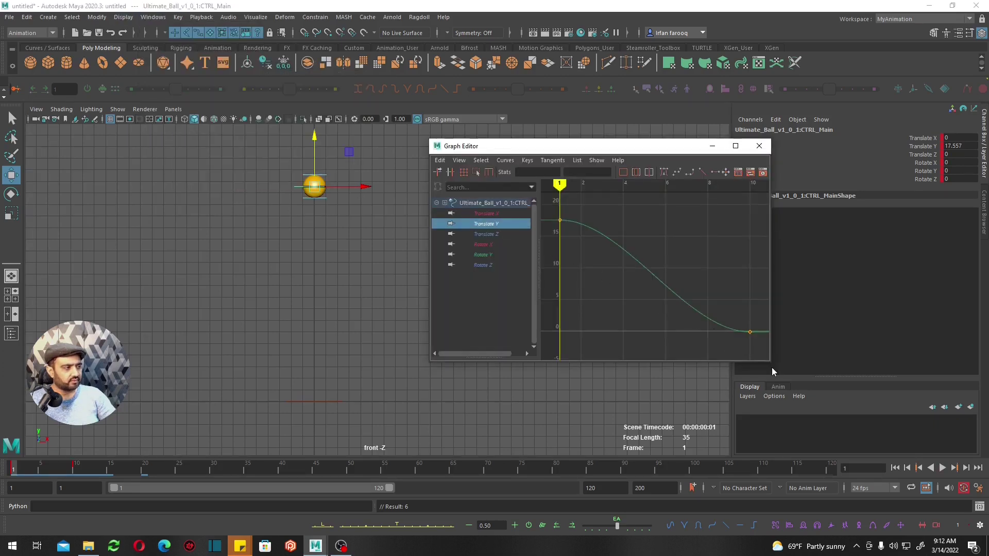
pyautogui.moveTo(770, 366); pyautogui.dragTo(812, 464)
pyautogui.press('f')
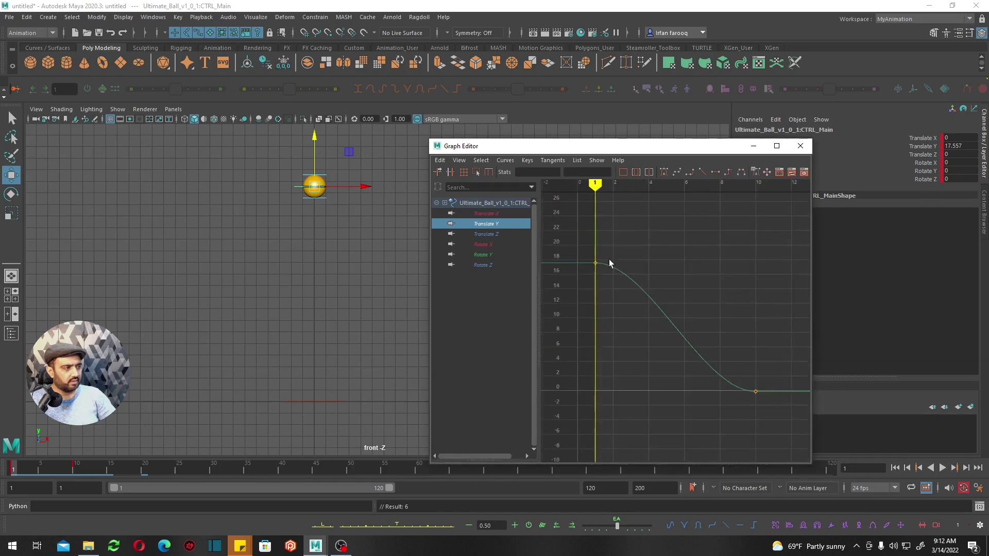
pyautogui.moveTo(569, 236); pyautogui.dragTo(764, 413)
pyautogui.click(702, 171)
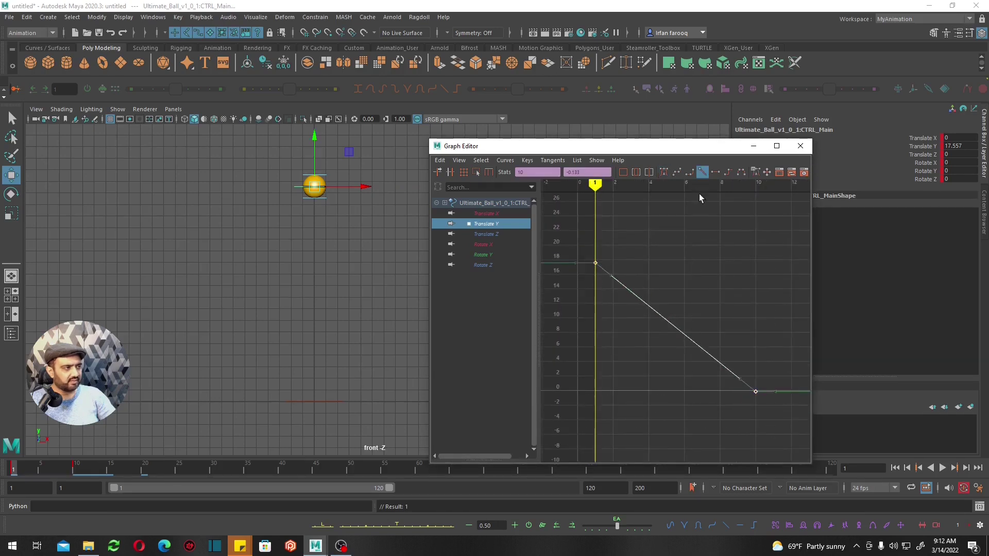
# Step: Add ground keys every ten frames through frame 90 and flatten the frame 1 tangent
pyautogui.click(731, 355)
pyautogui.keyDown('alt'); pyautogui.moveTo(731, 355); pyautogui.dragTo(705, 344, button='middle'); pyautogui.keyUp('alt')
pyautogui.click(77, 469)
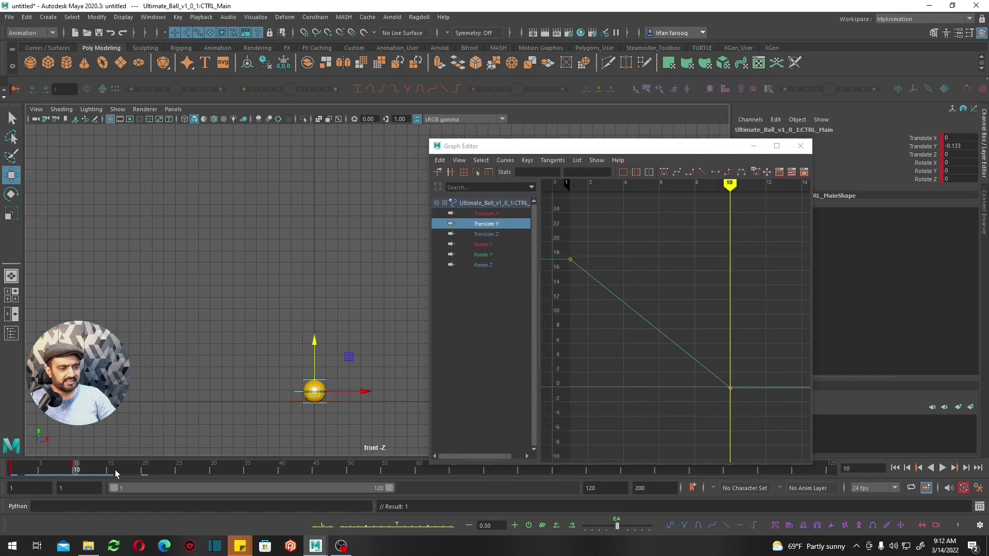
pyautogui.click(144, 474)
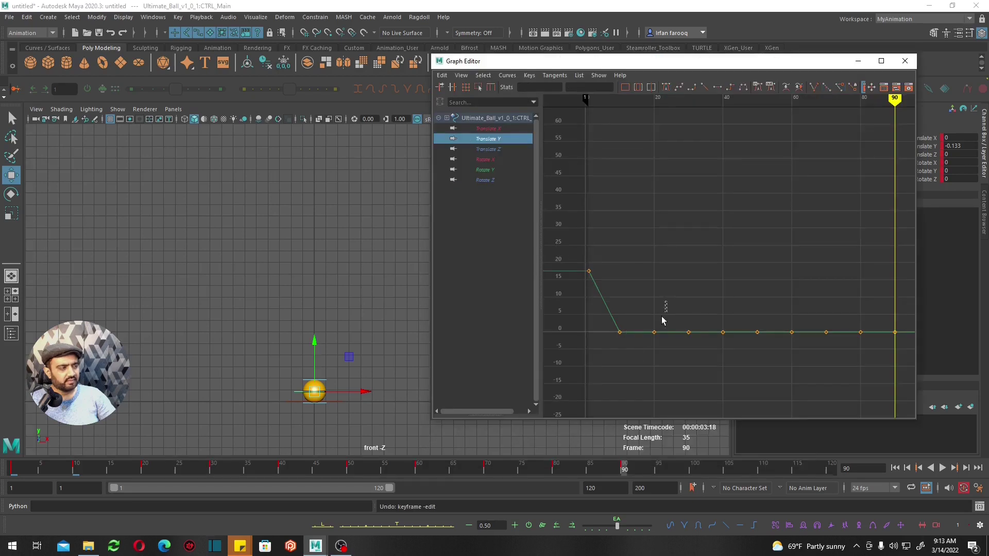
pyautogui.moveTo(640, 342); pyautogui.dragTo(641, 325, button='middle')
pyautogui.hotkey('ctrl', 'z')
pyautogui.hotkey('ctrl', 'z')
pyautogui.click(718, 88)
pyautogui.click(646, 263)
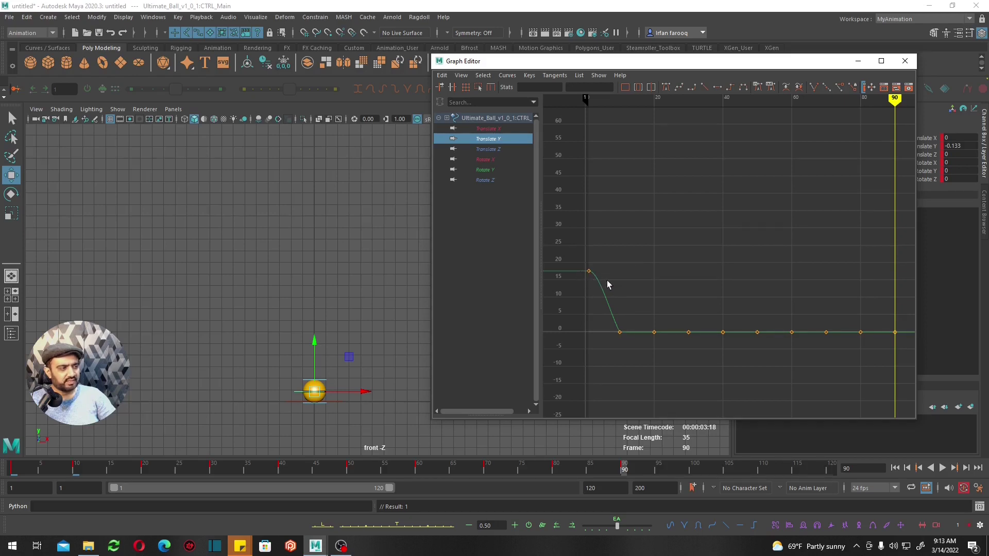
pyautogui.press('f')
pyautogui.press('a')
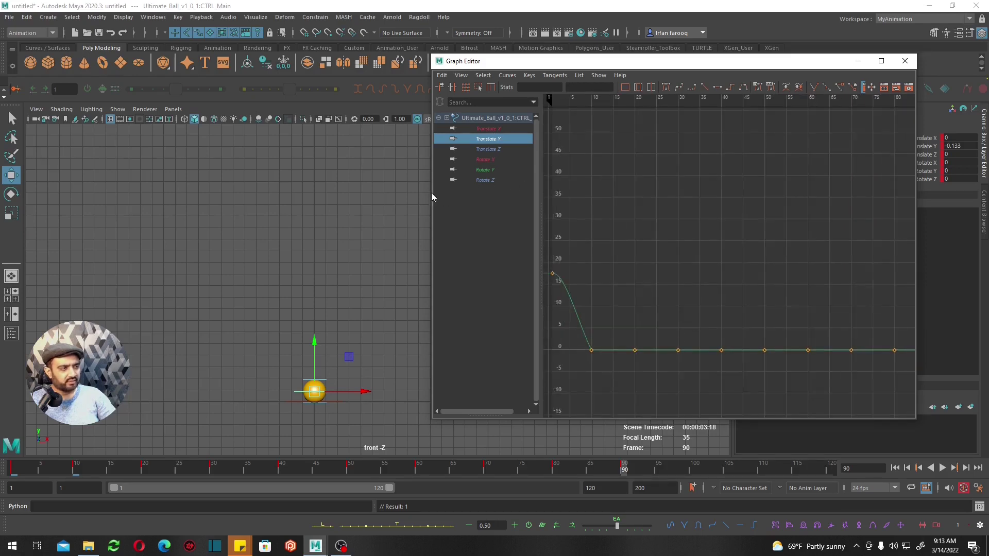
# Step: Raise the frame 20, 40 and 60 keys to about 12.8, 8 and 5
pyautogui.moveTo(432, 192); pyautogui.dragTo(155, 193)
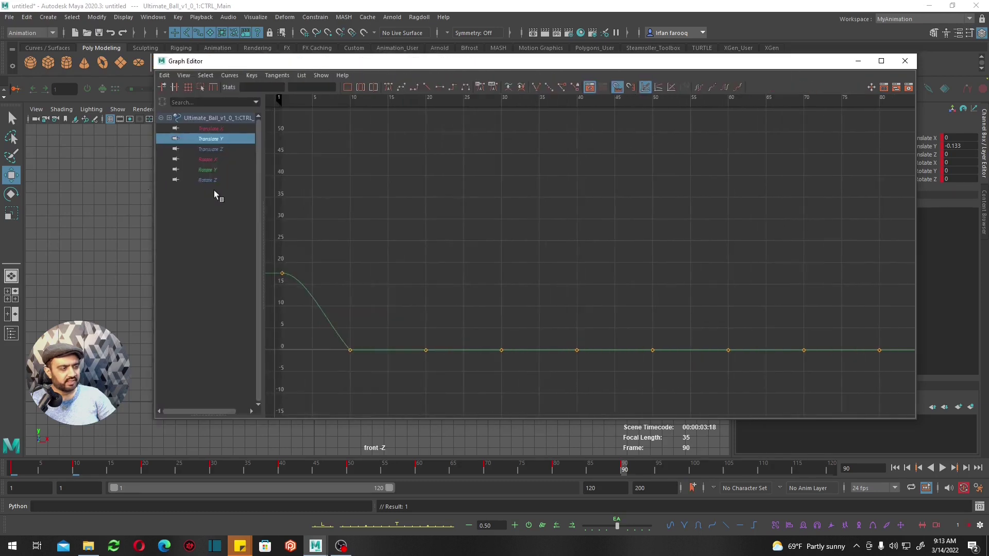
pyautogui.moveTo(309, 204)
pyautogui.keyDown('alt'); pyautogui.keyDown('shift'); pyautogui.mouseDown(button='right')
pyautogui.moveTo(490, 244)
pyautogui.moveTo(514, 274)
pyautogui.mouseUp(button='right'); pyautogui.keyUp('shift'); pyautogui.keyUp('alt')
pyautogui.moveTo(17, 468); pyautogui.dragTo(144, 469)
pyautogui.hotkey('ctrl', 'z')
pyautogui.click(445, 361)
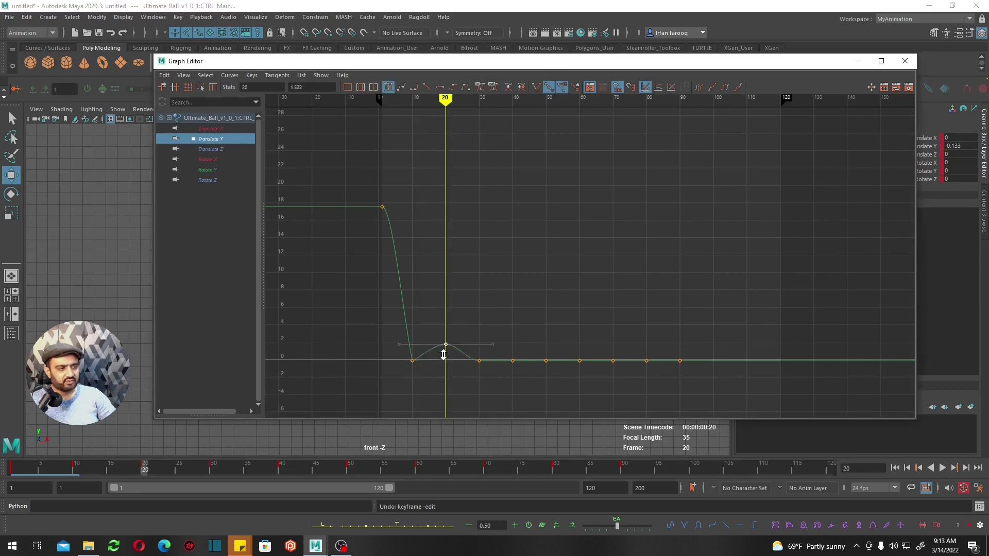
pyautogui.keyDown('shift'); pyautogui.moveTo(445, 360); pyautogui.dragTo(440, 264, button='middle'); pyautogui.keyUp('shift')
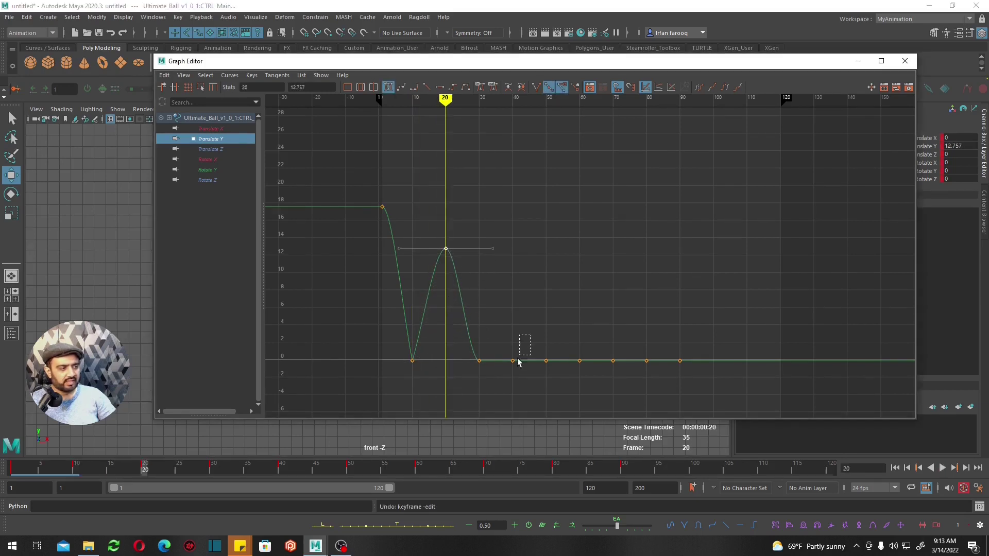
pyautogui.keyDown('shift'); pyautogui.moveTo(511, 368); pyautogui.dragTo(510, 262, button='middle'); pyautogui.keyUp('shift')
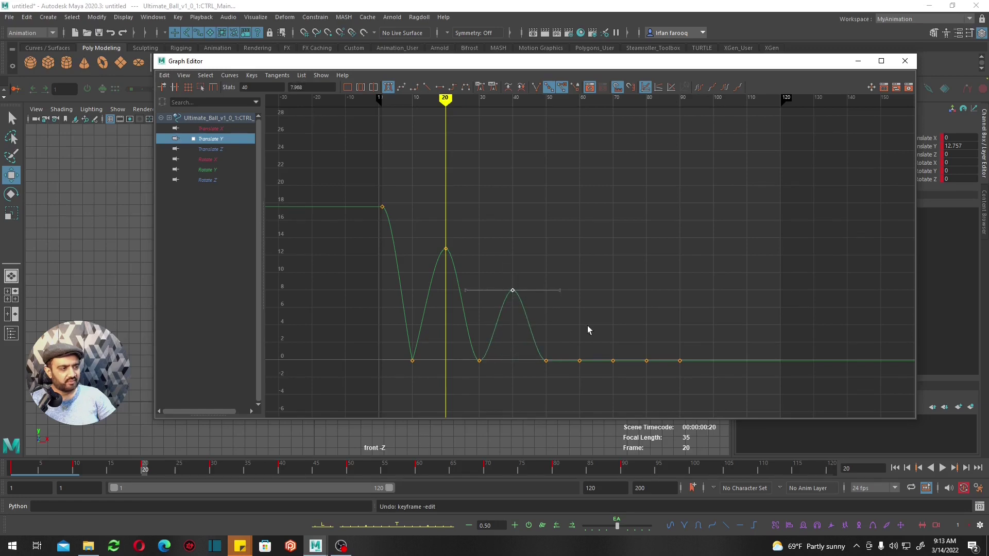
pyautogui.moveTo(590, 326); pyautogui.dragTo(568, 379)
pyautogui.keyDown('shift'); pyautogui.moveTo(569, 379); pyautogui.dragTo(569, 334, button='middle'); pyautogui.keyUp('shift')
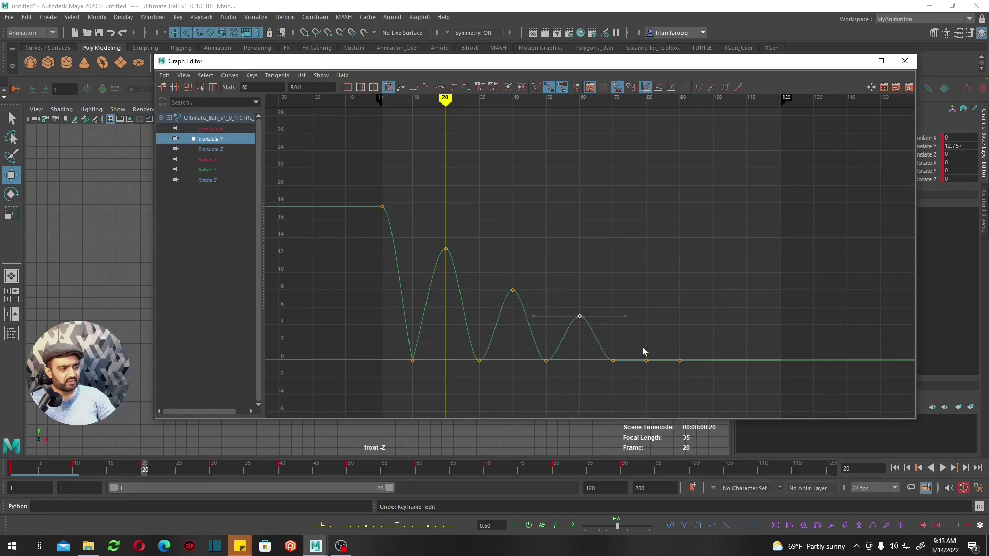
# Step: Raise the frame 80 and 100 keys to about 3 and 1, and frame 120 slightly
pyautogui.moveTo(655, 348); pyautogui.dragTo(635, 385)
pyautogui.keyDown('shift'); pyautogui.moveTo(635, 383); pyautogui.dragTo(635, 361, button='middle'); pyautogui.keyUp('shift')
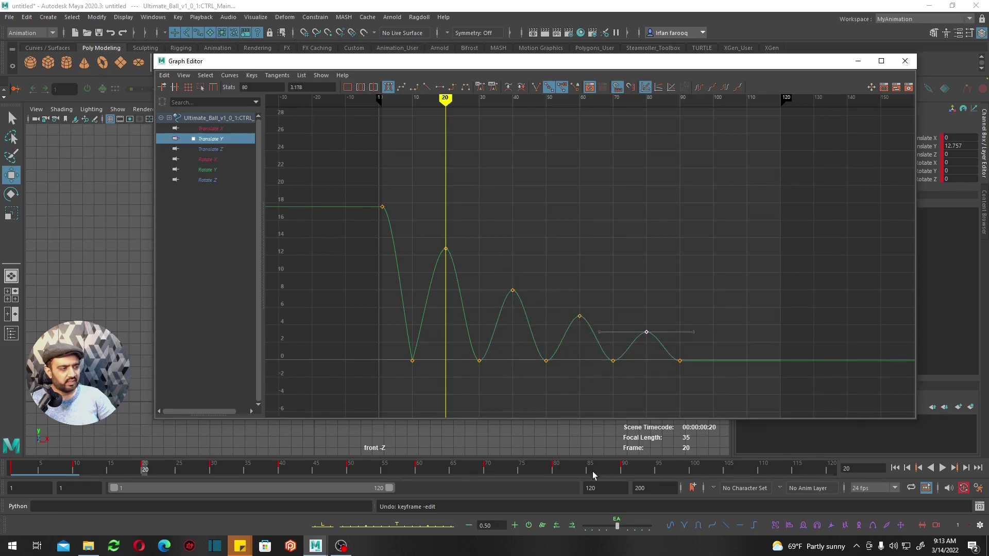
pyautogui.moveTo(673, 469); pyautogui.dragTo(831, 469)
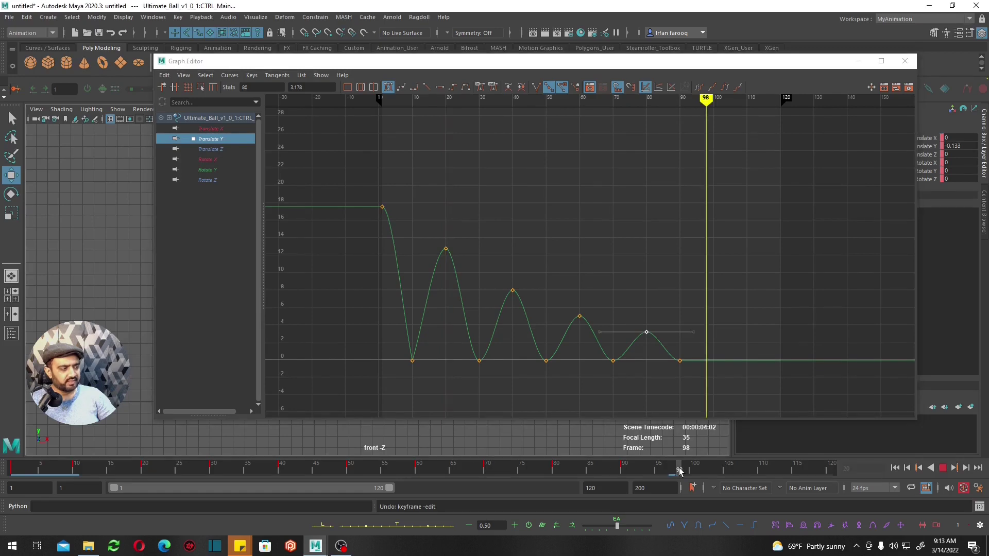
pyautogui.moveTo(725, 355); pyautogui.dragTo(705, 380)
pyautogui.keyDown('shift'); pyautogui.moveTo(704, 381); pyautogui.dragTo(702, 361, button='middle'); pyautogui.keyUp('shift')
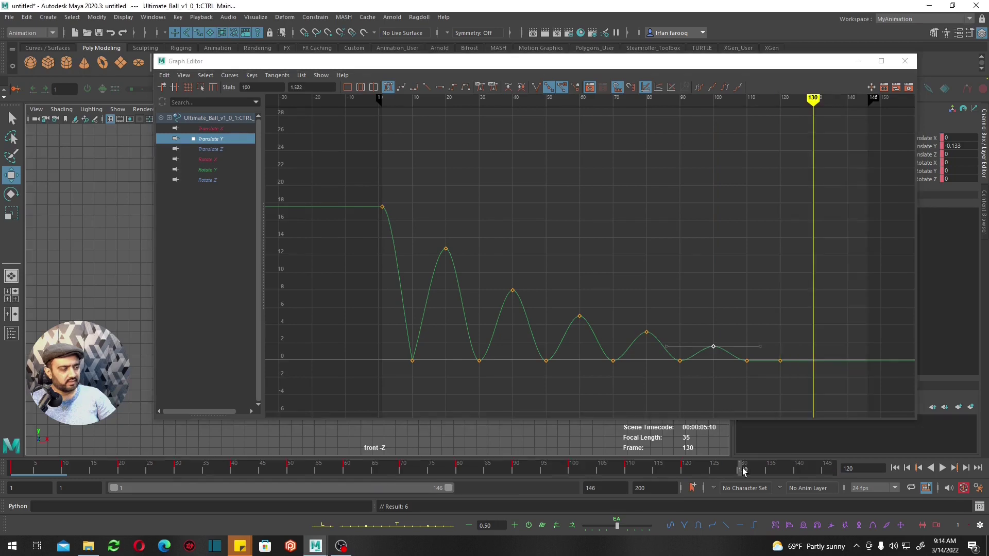
pyautogui.moveTo(790, 342); pyautogui.dragTo(775, 388)
pyautogui.keyDown('shift'); pyautogui.moveTo(775, 389); pyautogui.dragTo(774, 375, button='middle'); pyautogui.keyUp('shift')
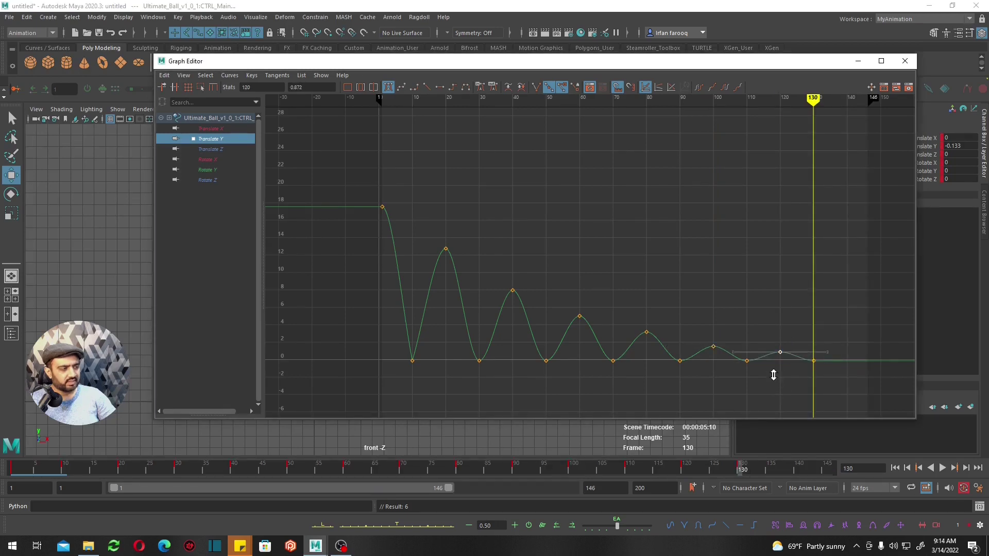
# Step: Shrink the Graph Editor, bring the ball into view, and play the bouncing animation
pyautogui.moveTo(155, 236); pyautogui.dragTo(361, 237)
pyautogui.keyDown('alt'); pyautogui.moveTo(360, 236); pyautogui.dragTo(176, 268, button='middle'); pyautogui.keyUp('alt')
pyautogui.keyDown('alt'); pyautogui.moveTo(237, 312); pyautogui.dragTo(298, 319, button='middle'); pyautogui.keyUp('alt')
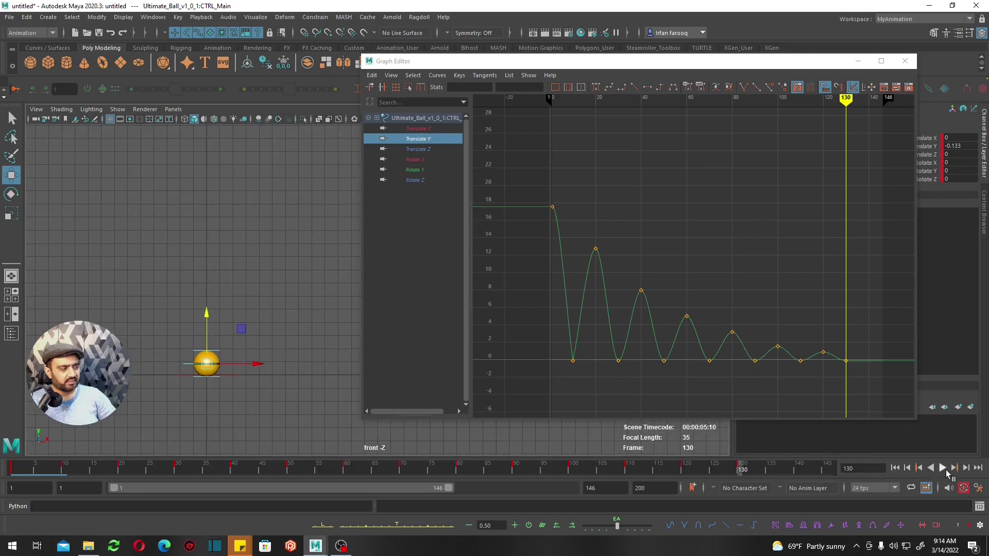
pyautogui.click(948, 473)
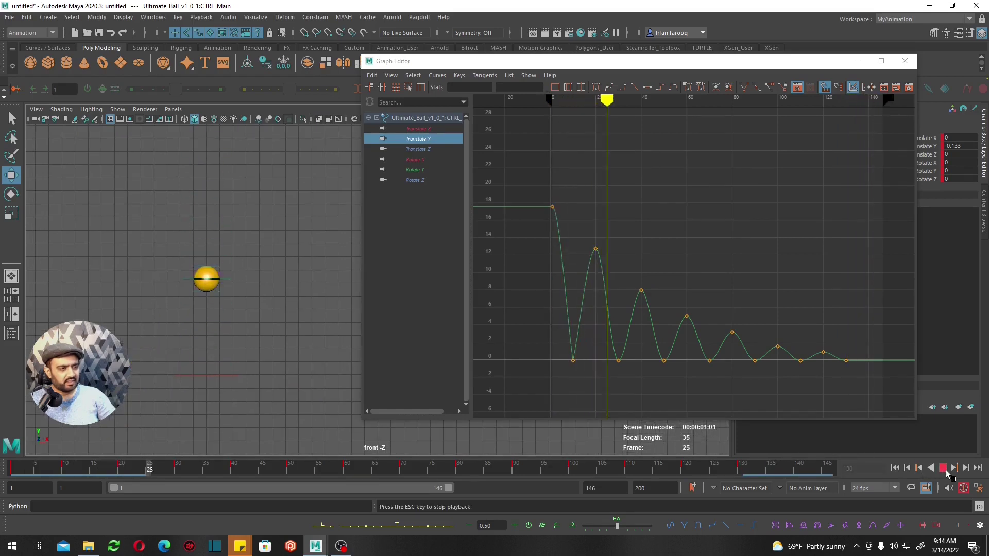
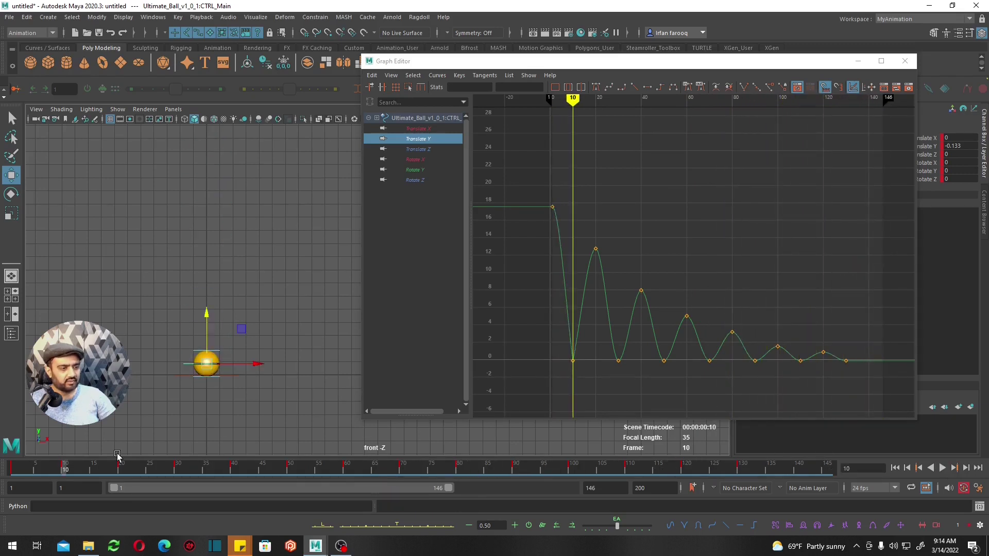
# Step: Make the ground-contact Translate Y keys linear for sharp V-shaped impacts
pyautogui.click(555, 362)
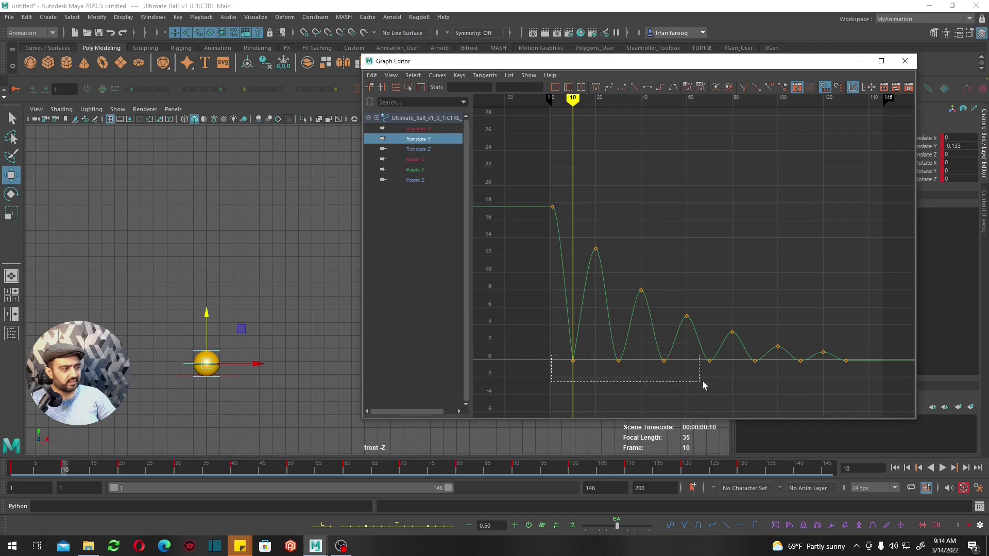
pyautogui.moveTo(714, 387); pyautogui.dragTo(874, 403)
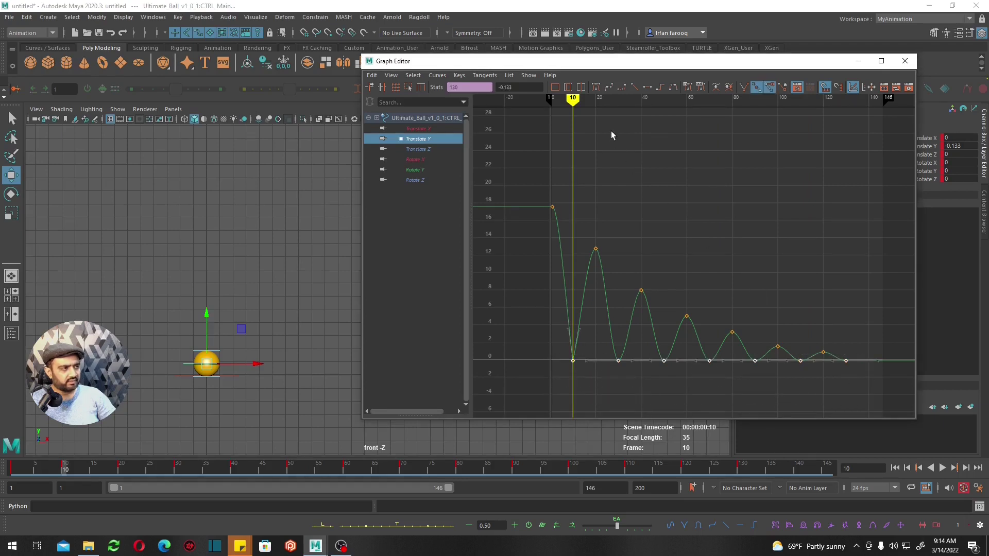
pyautogui.click(632, 87)
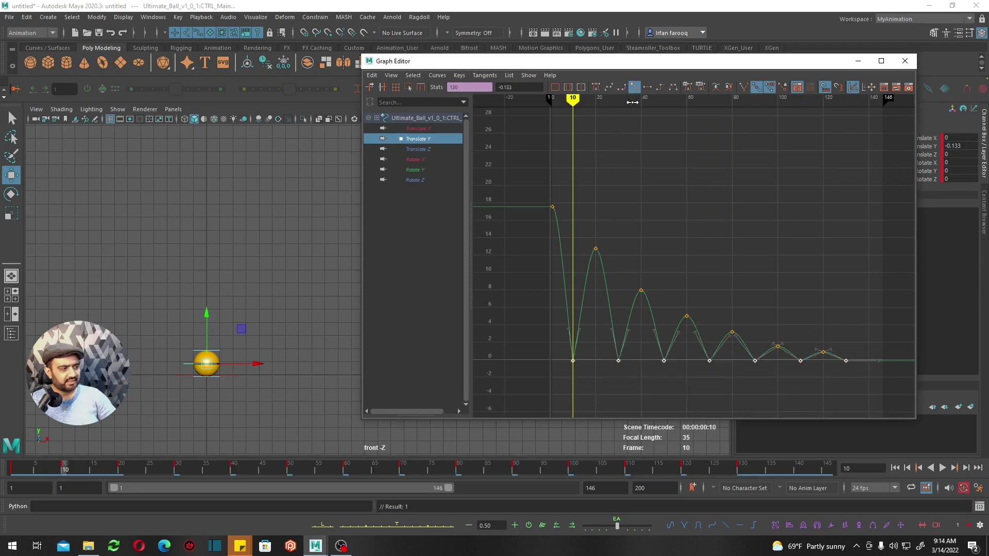
pyautogui.click(680, 265)
# Step: Frame the whole curve and play the bounce from the first frame
pyautogui.keyDown('alt'); pyautogui.moveTo(680, 265); pyautogui.dragTo(708, 336, button='right'); pyautogui.keyUp('alt')
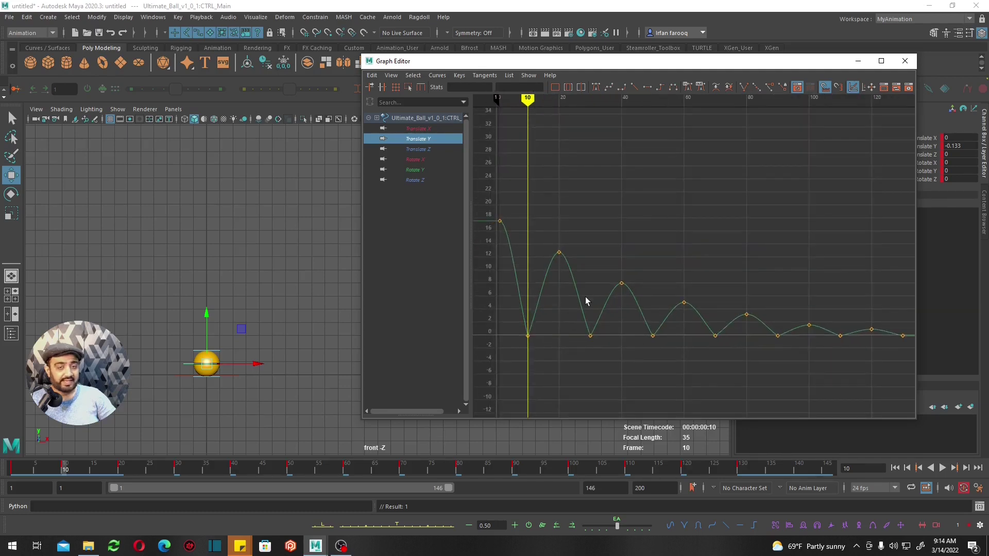
pyautogui.moveTo(40, 468); pyautogui.dragTo(12, 469)
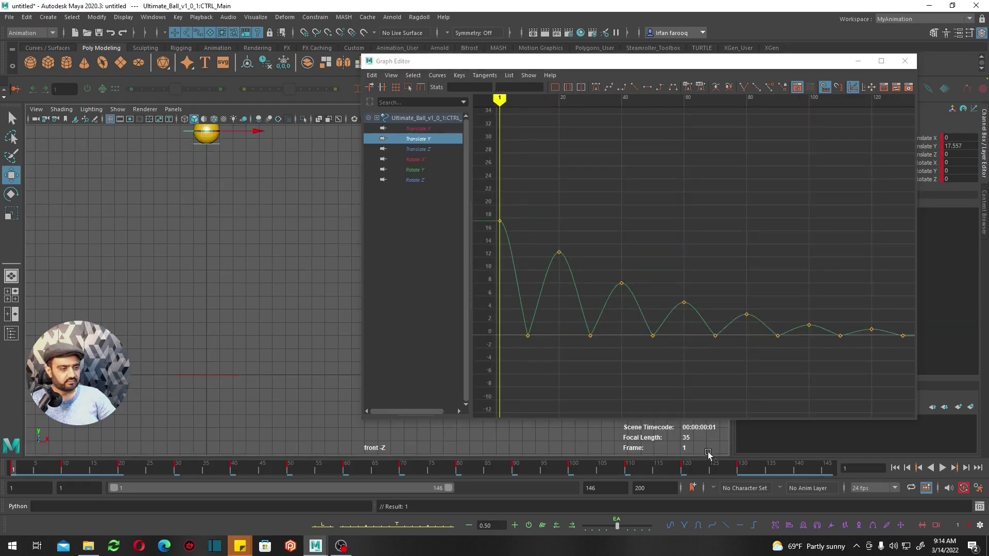
pyautogui.click(948, 468)
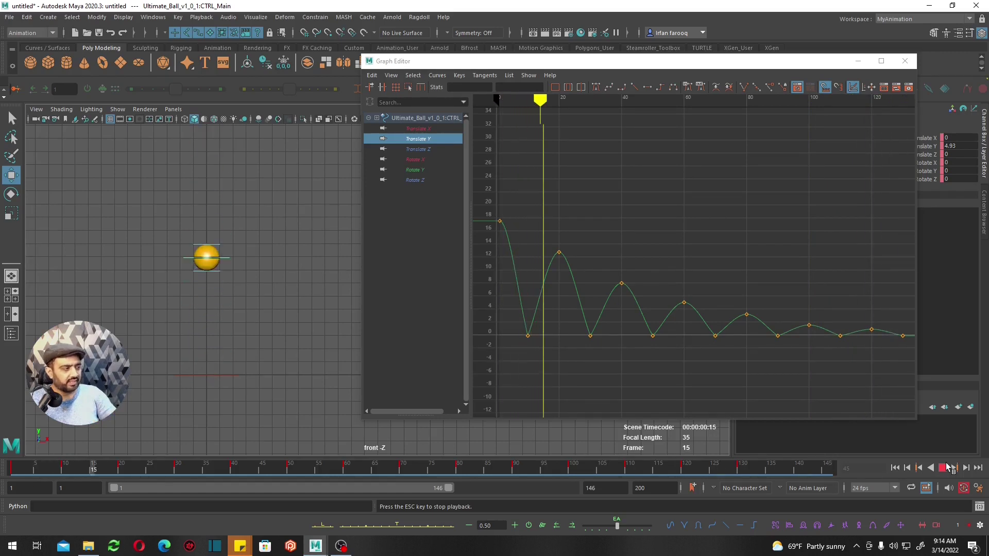
# Step: Stop playback, widen the Graph Editor and view the bounce timeline from frame 30
pyautogui.click(949, 469)
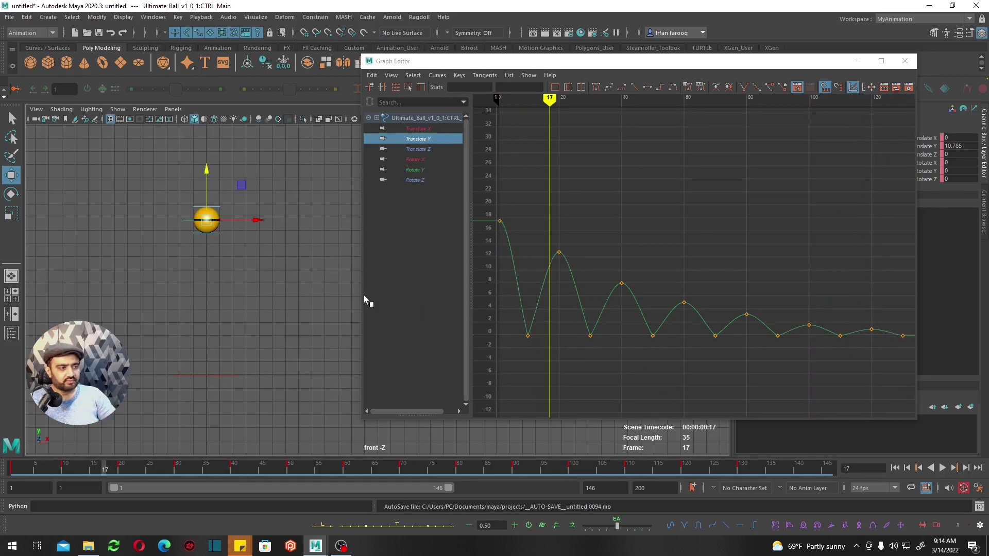
pyautogui.moveTo(360, 297); pyautogui.dragTo(104, 296)
pyautogui.click(65, 470)
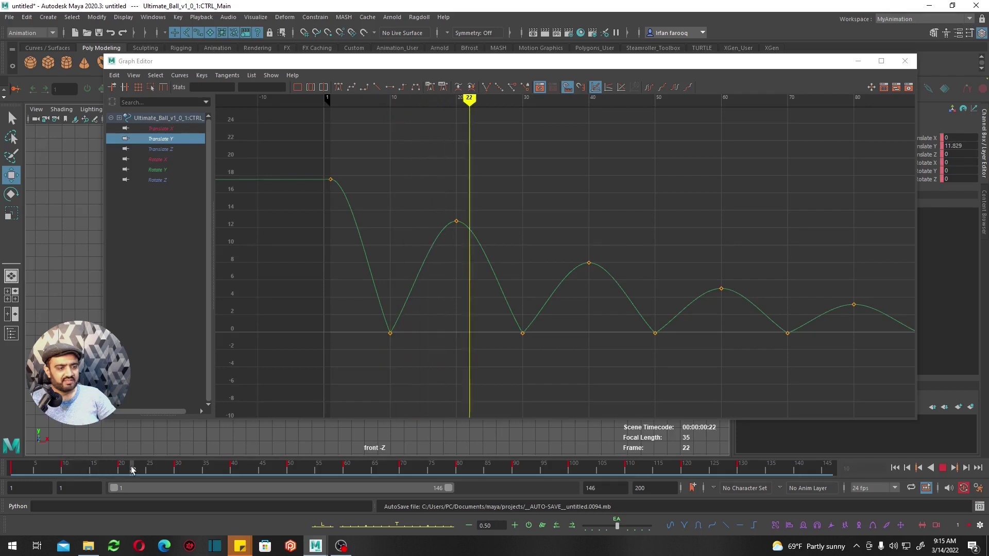
pyautogui.moveTo(64, 470); pyautogui.dragTo(179, 471)
pyautogui.keyDown('alt'); pyautogui.keyDown('shift'); pyautogui.moveTo(562, 300); pyautogui.dragTo(347, 296, button='right'); pyautogui.keyUp('shift'); pyautogui.keyUp('alt')
# Step: Scale keys from frame 30 and from the third bounce onward into less time
pyautogui.moveTo(321, 217); pyautogui.dragTo(848, 389)
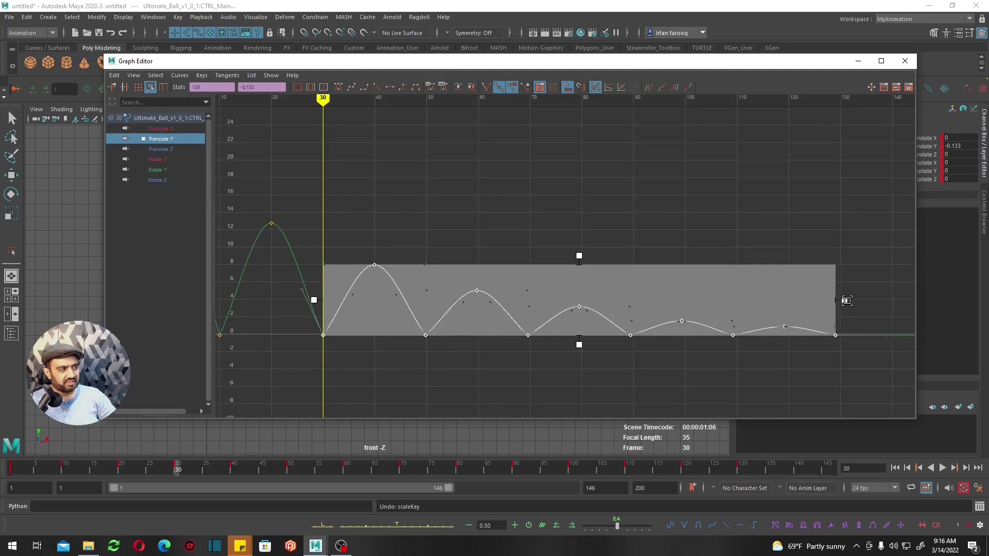
pyautogui.moveTo(851, 299); pyautogui.dragTo(789, 300)
pyautogui.moveTo(407, 239); pyautogui.dragTo(453, 242)
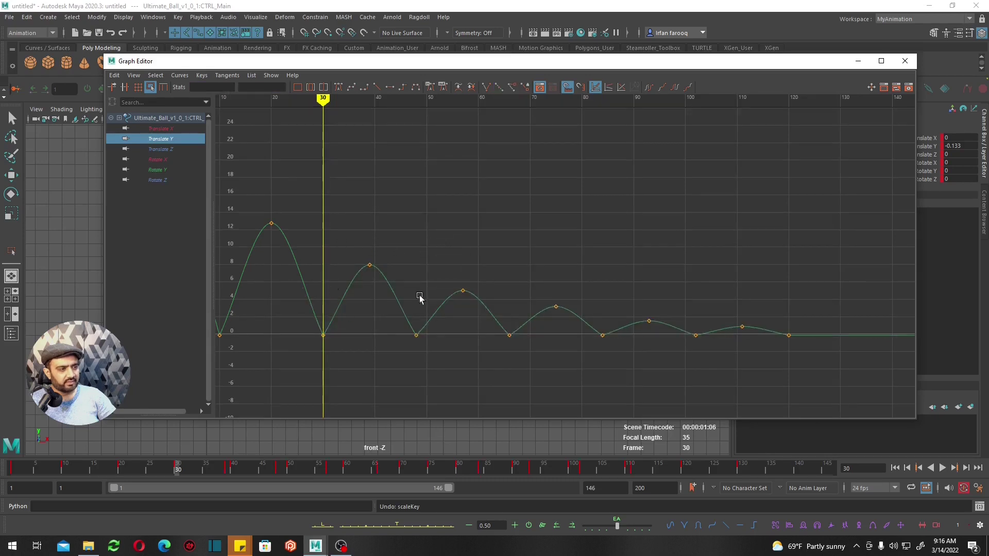
pyautogui.moveTo(412, 267); pyautogui.dragTo(809, 369)
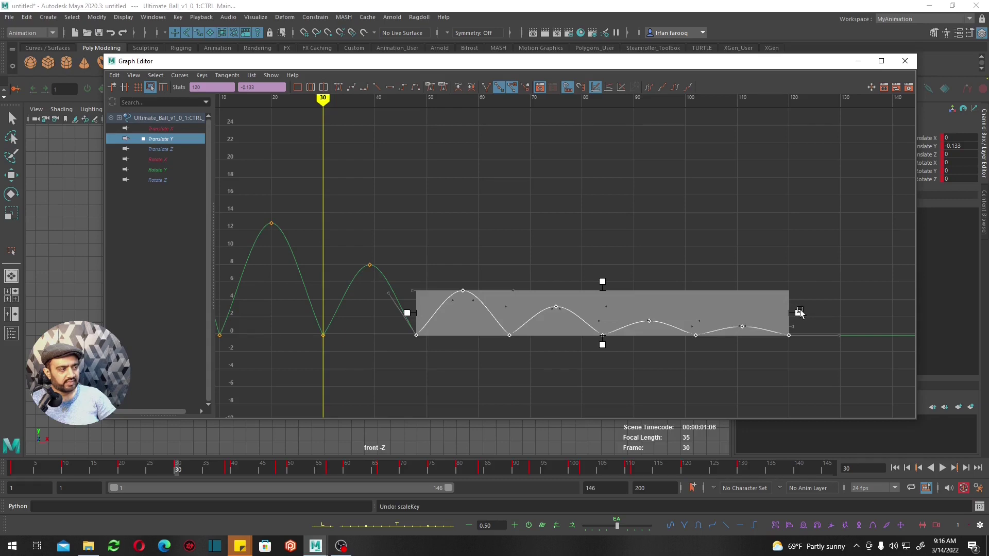
pyautogui.moveTo(799, 311); pyautogui.dragTo(748, 310)
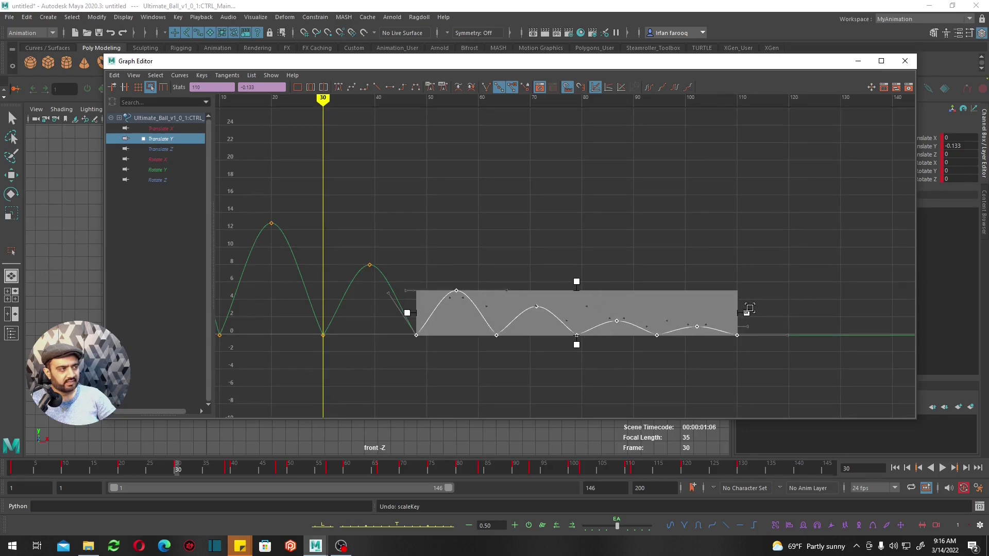
pyautogui.click(472, 282)
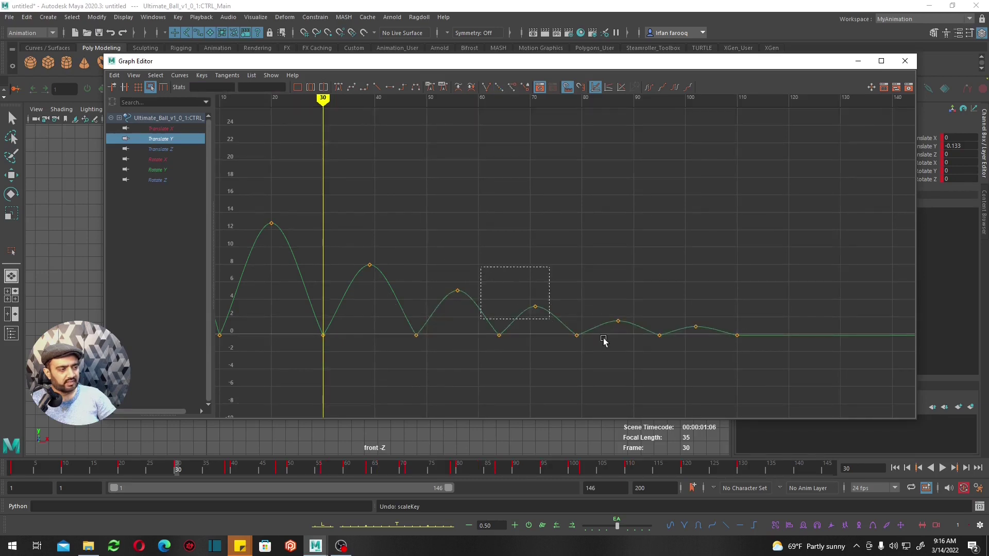
# Step: Compress the next bounces further and select the final tiny bounce's keys
pyautogui.moveTo(623, 347); pyautogui.dragTo(747, 361)
pyautogui.moveTo(747, 322); pyautogui.dragTo(694, 322)
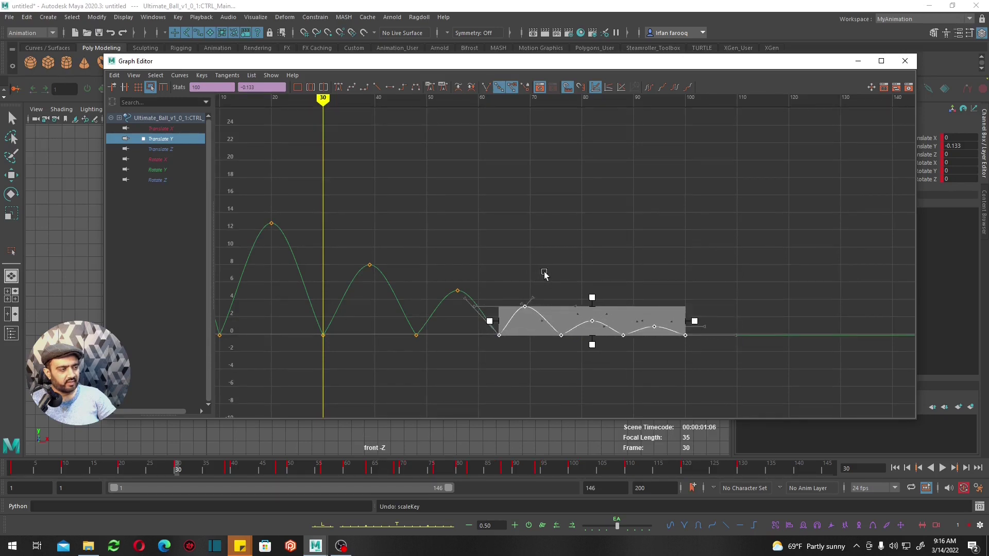
pyautogui.moveTo(635, 350)
pyautogui.mouseDown()
pyautogui.moveTo(695, 360)
pyautogui.moveTo(643, 328)
pyautogui.mouseUp()
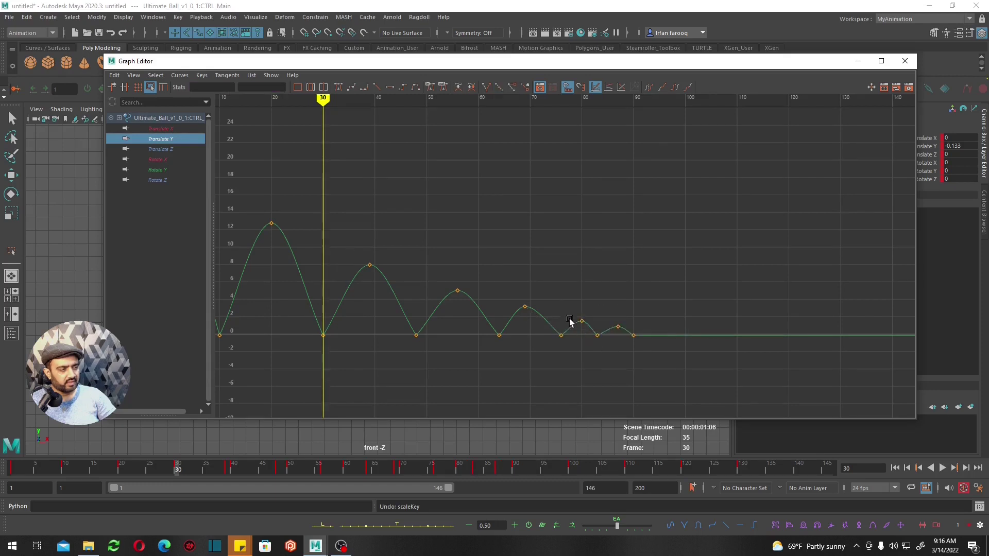
pyautogui.moveTo(576, 323)
pyautogui.mouseDown()
pyautogui.moveTo(641, 344)
pyautogui.moveTo(633, 330)
pyautogui.mouseUp()
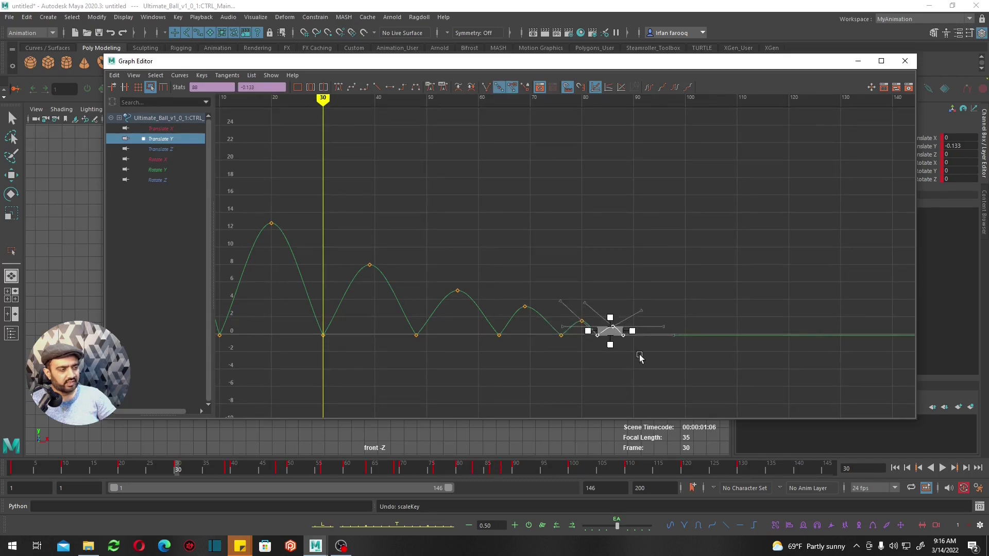
pyautogui.click(645, 373)
pyautogui.click(857, 62)
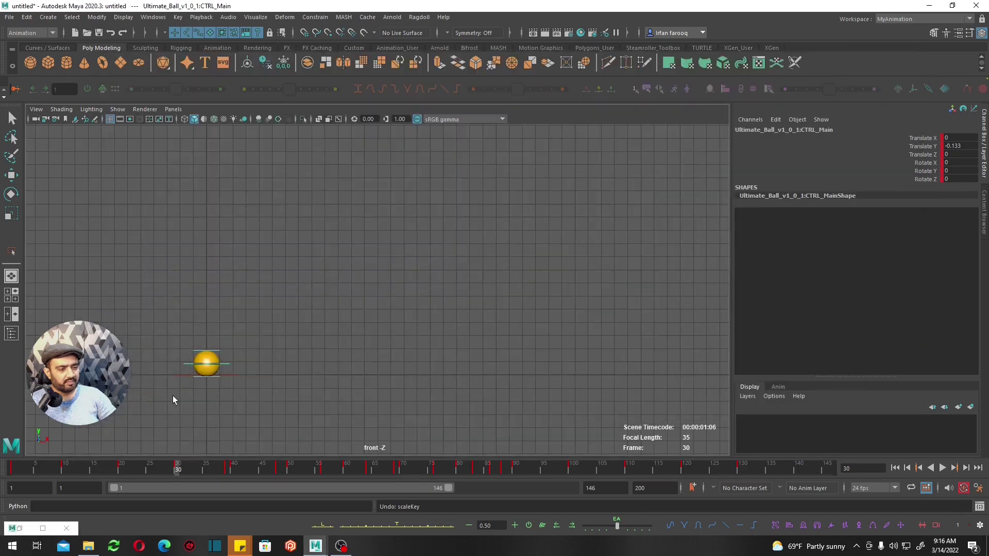
pyautogui.click(942, 468)
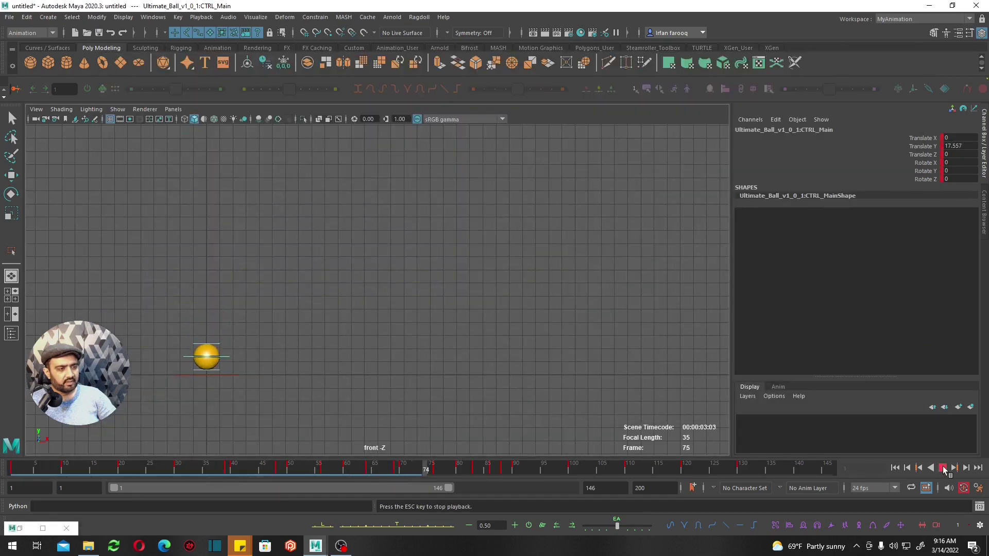
pyautogui.click(943, 469)
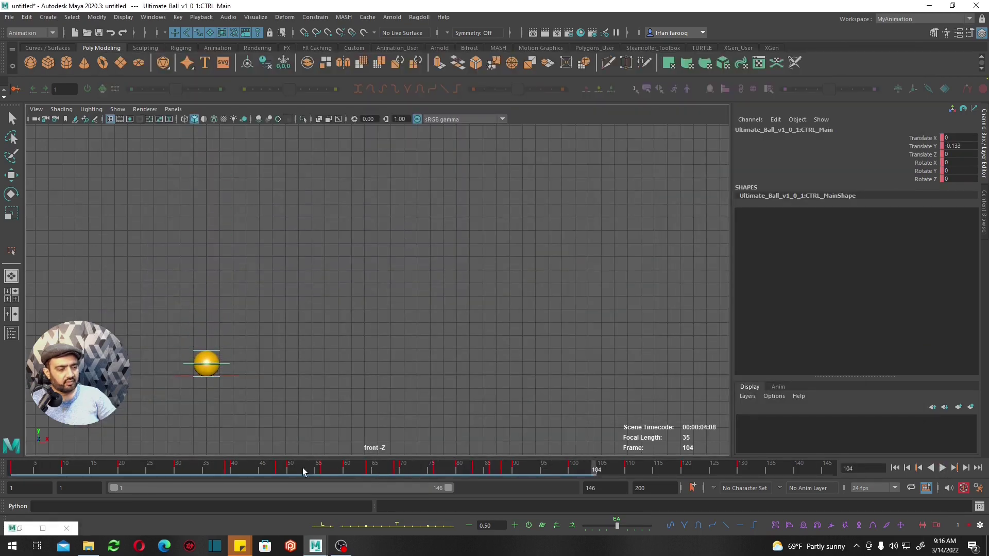
pyautogui.hotkey('alt', 'shift', 'v')
pyautogui.click(944, 469)
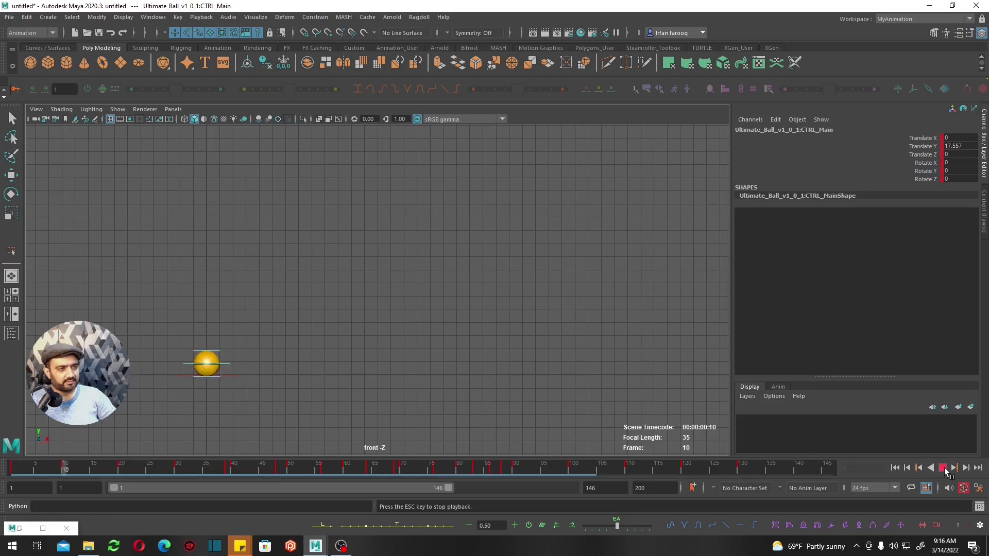
pyautogui.press('Escape')
pyautogui.moveTo(384, 468); pyautogui.dragTo(499, 469)
pyautogui.press('Escape')
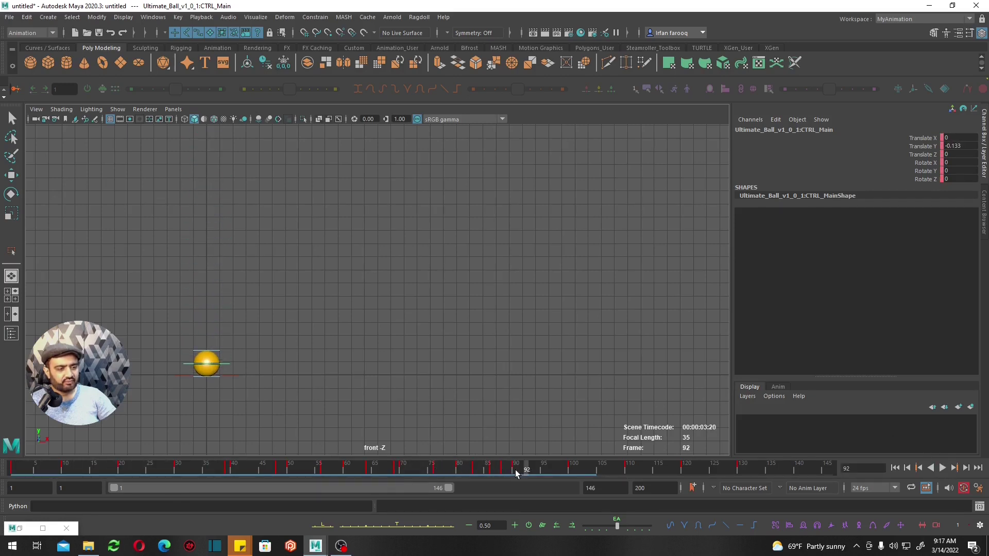
pyautogui.click(17, 529)
# Step: Zoom to the final bounce and shift its three keys slightly later
pyautogui.keyDown('alt'); pyautogui.moveTo(575, 331); pyautogui.dragTo(664, 297, button='right'); pyautogui.keyUp('alt')
pyautogui.keyDown('alt'); pyautogui.moveTo(663, 297); pyautogui.dragTo(579, 250, button='middle'); pyautogui.keyUp('alt')
pyautogui.moveTo(636, 225); pyautogui.dragTo(484, 327)
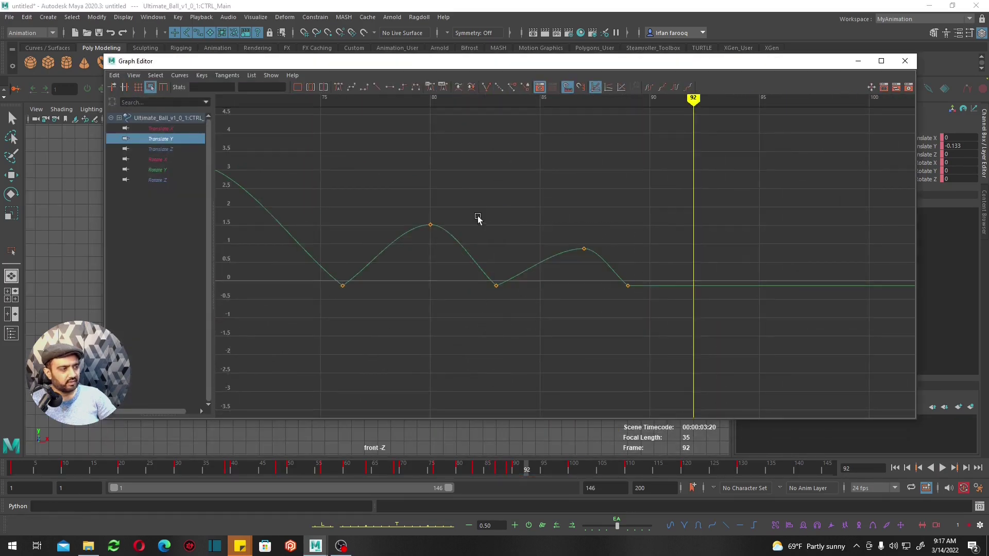
pyautogui.moveTo(699, 311); pyautogui.dragTo(698, 310)
pyautogui.press('w')
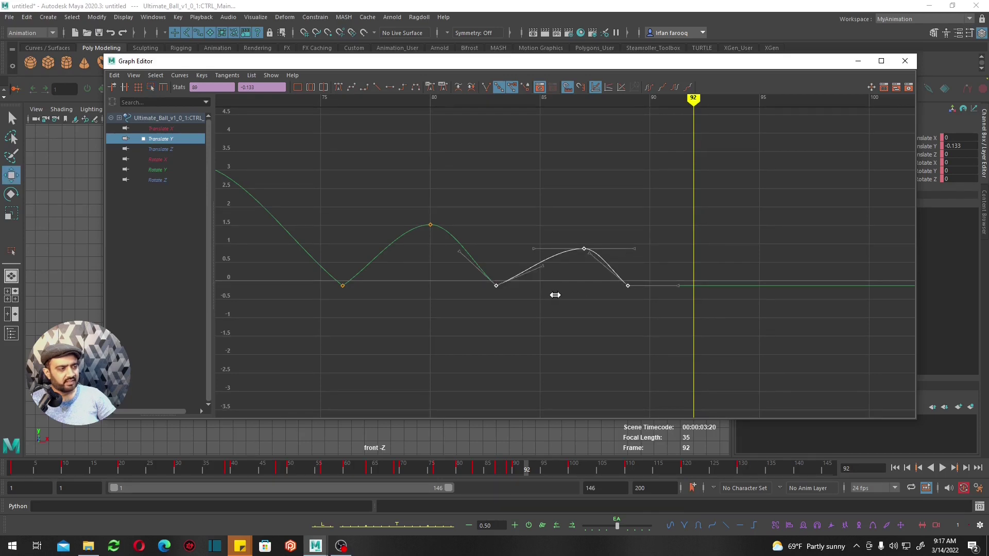
pyautogui.keyDown('shift'); pyautogui.moveTo(564, 297); pyautogui.dragTo(570, 297, button='middle'); pyautogui.keyUp('shift')
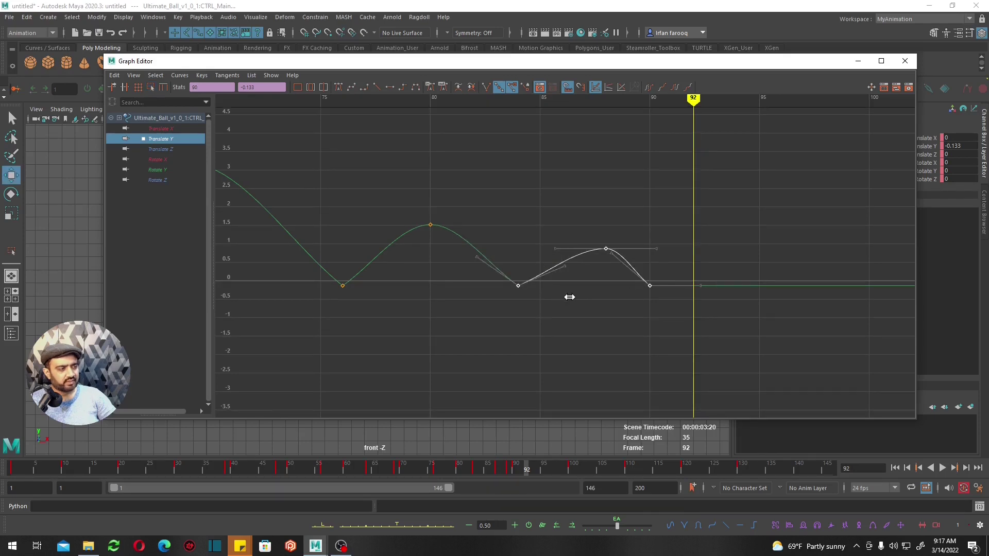
pyautogui.click(673, 324)
# Step: Add Translate Y keys at frames 92, 95, 98 and 103 near the curve's end
pyautogui.moveTo(676, 287)
pyautogui.keyDown('alt'); pyautogui.mouseDown(button='middle')
pyautogui.moveTo(514, 340)
pyautogui.moveTo(410, 324)
pyautogui.mouseUp(button='middle'); pyautogui.keyUp('alt')
pyautogui.moveTo(446, 344); pyautogui.dragTo(441, 345)
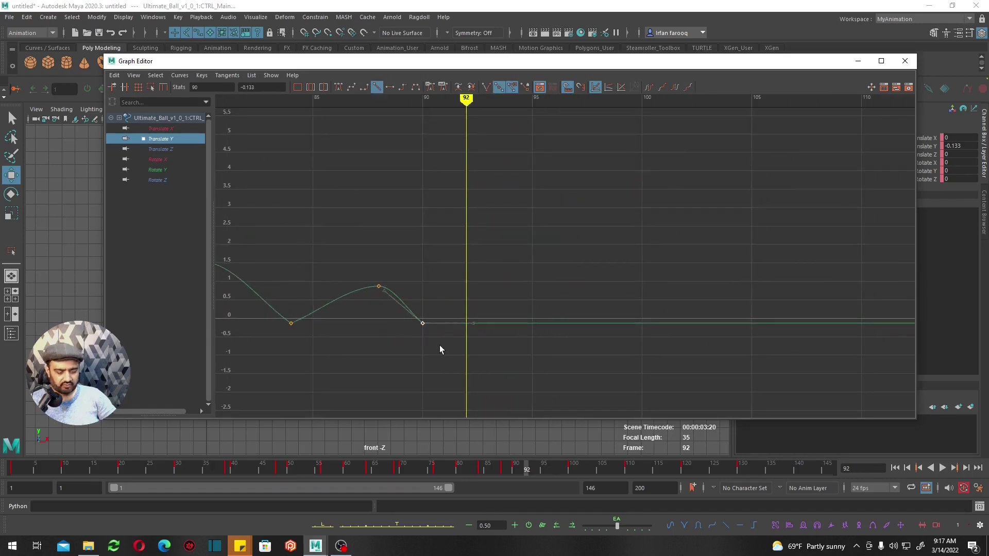
pyautogui.press('w')
pyautogui.middleClick(467, 349)
pyautogui.middleClick(533, 354)
pyautogui.middleClick(598, 357)
pyautogui.middleClick(708, 361)
# Step: Raise the frame 92 and frame 98 keys into small bounces
pyautogui.press('w')
pyautogui.moveTo(501, 301); pyautogui.dragTo(462, 340)
pyautogui.moveTo(458, 361); pyautogui.dragTo(461, 338, button='middle')
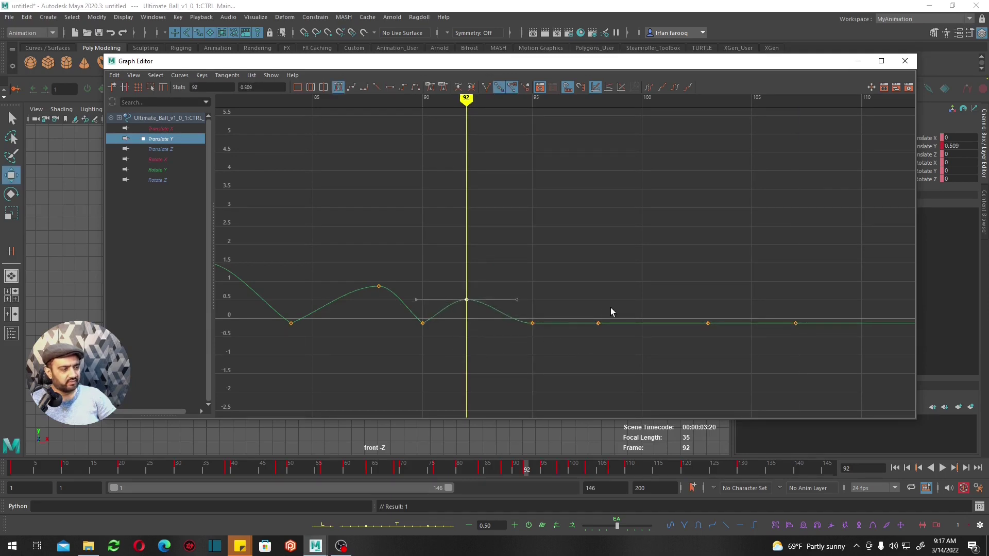
pyautogui.moveTo(618, 310); pyautogui.dragTo(592, 347)
pyautogui.moveTo(592, 347); pyautogui.dragTo(595, 325, button='middle')
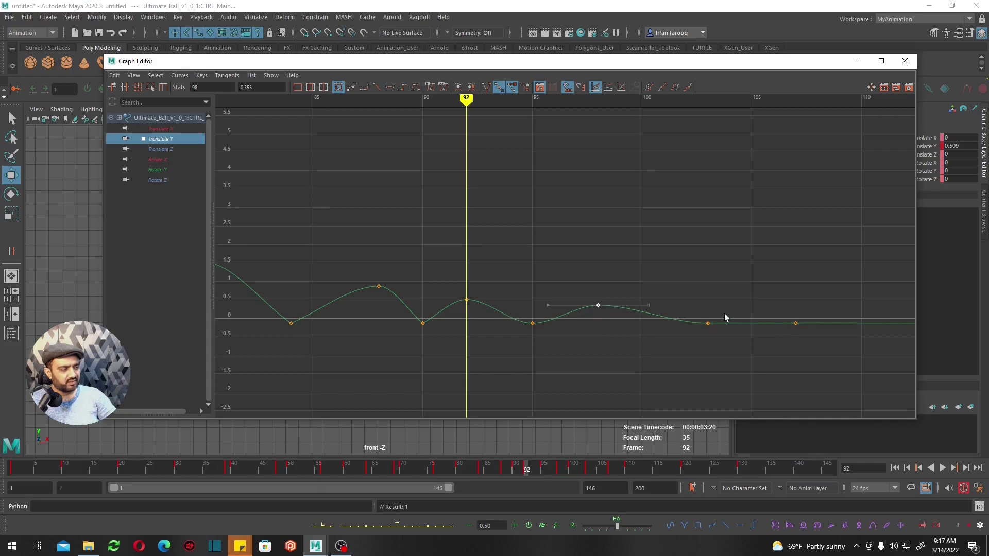
# Step: Pull the last keys earlier to frames 101 and 94, adjust the settling key, and frame the curve
pyautogui.moveTo(729, 319); pyautogui.dragTo(691, 344)
pyautogui.moveTo(701, 361); pyautogui.dragTo(643, 363, button='middle')
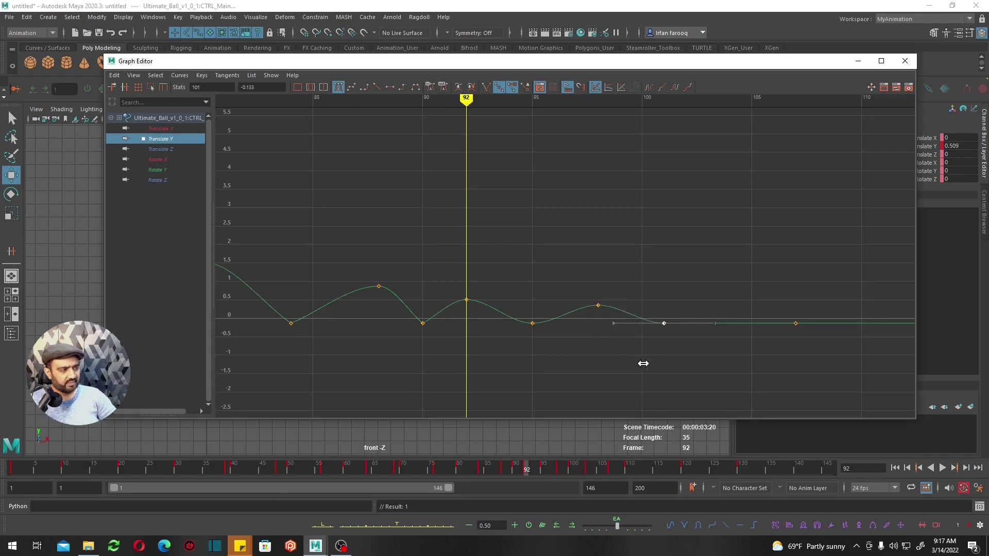
pyautogui.moveTo(549, 296); pyautogui.dragTo(489, 353, button='middle')
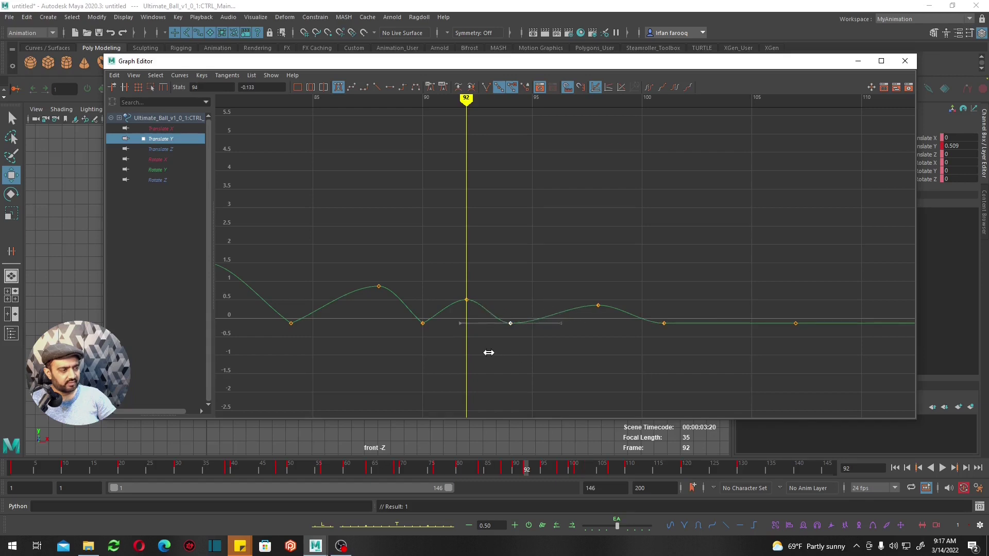
pyautogui.moveTo(682, 292); pyautogui.dragTo(583, 359)
pyautogui.moveTo(583, 359); pyautogui.dragTo(545, 370, button='middle')
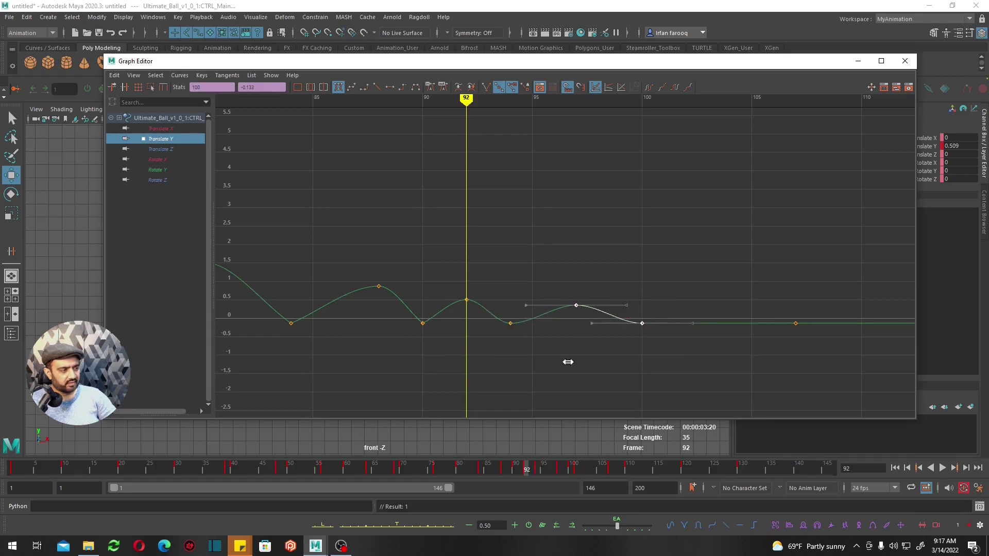
pyautogui.press('.')
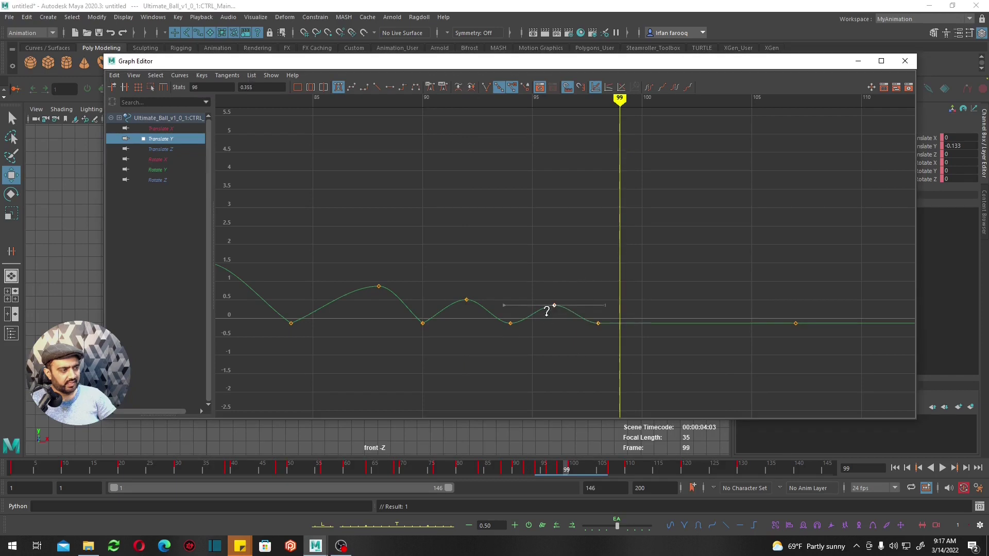
pyautogui.moveTo(545, 307); pyautogui.dragTo(547, 325, button='middle')
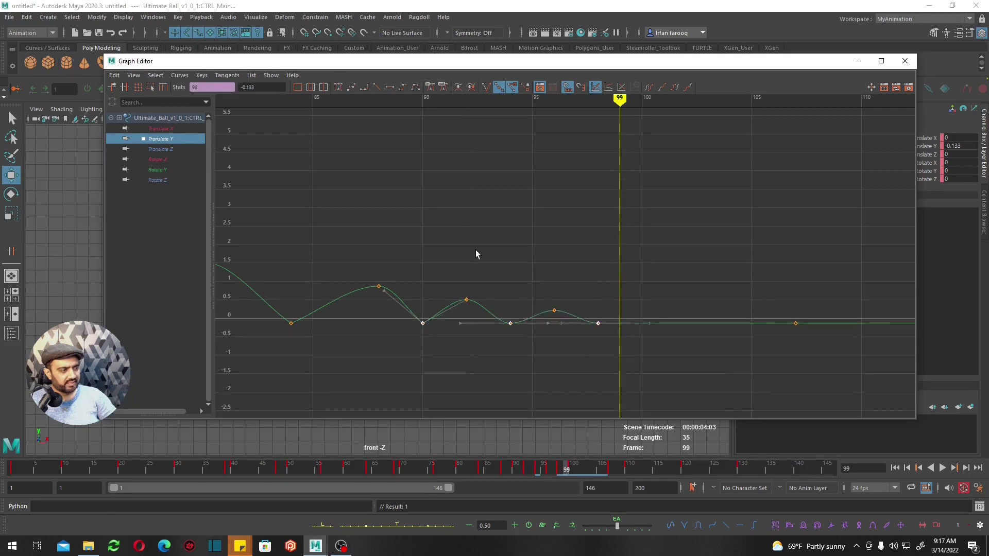
pyautogui.click(485, 175)
pyautogui.press('a')
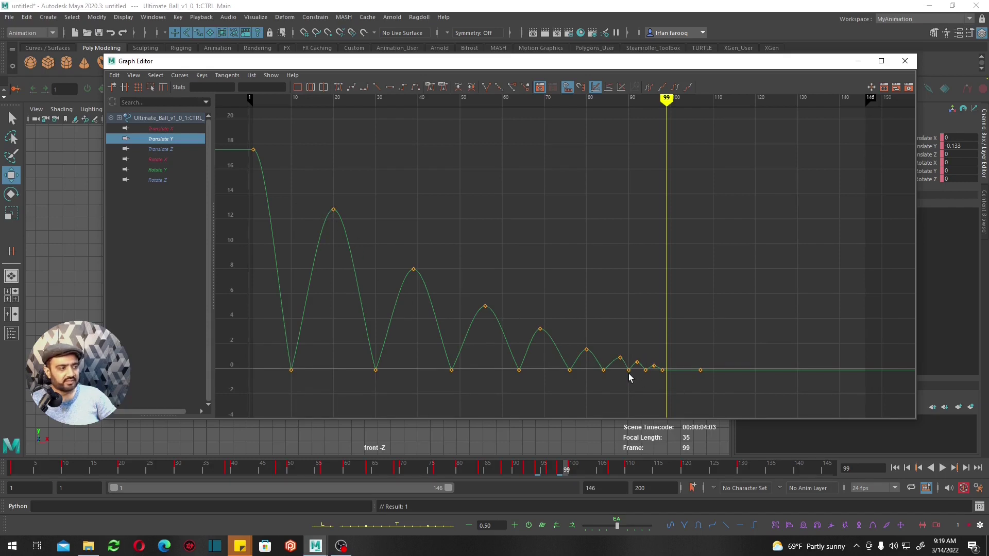
pyautogui.scroll(3, 629, 377)
pyautogui.scroll(2, 570, 303)
pyautogui.scroll(2, 573, 293)
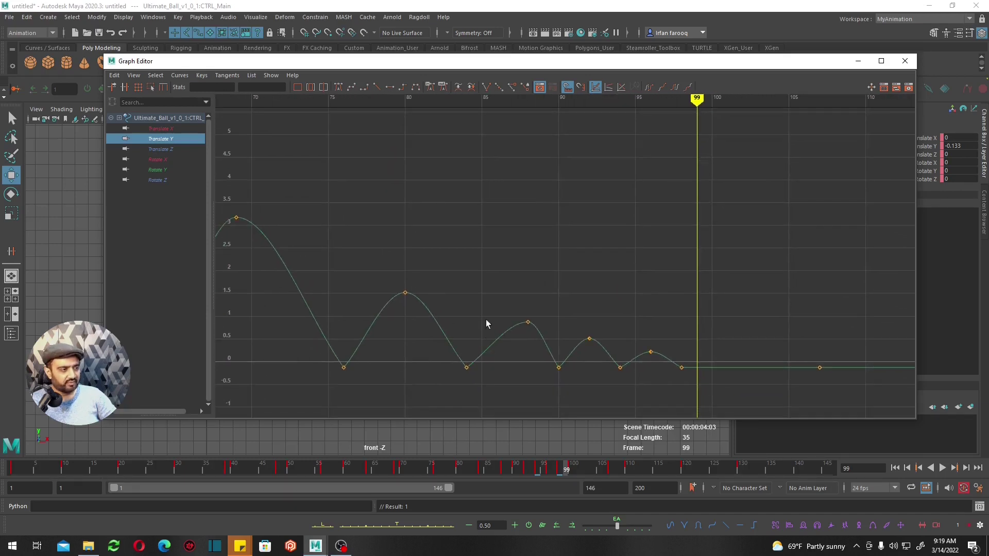
# Step: Shift the four later bounce keys earlier and frame the bounce curve
pyautogui.moveTo(489, 313); pyautogui.dragTo(740, 385)
pyautogui.keyDown('shift'); pyautogui.moveTo(561, 377); pyautogui.dragTo(544, 370, button='middle'); pyautogui.keyUp('shift')
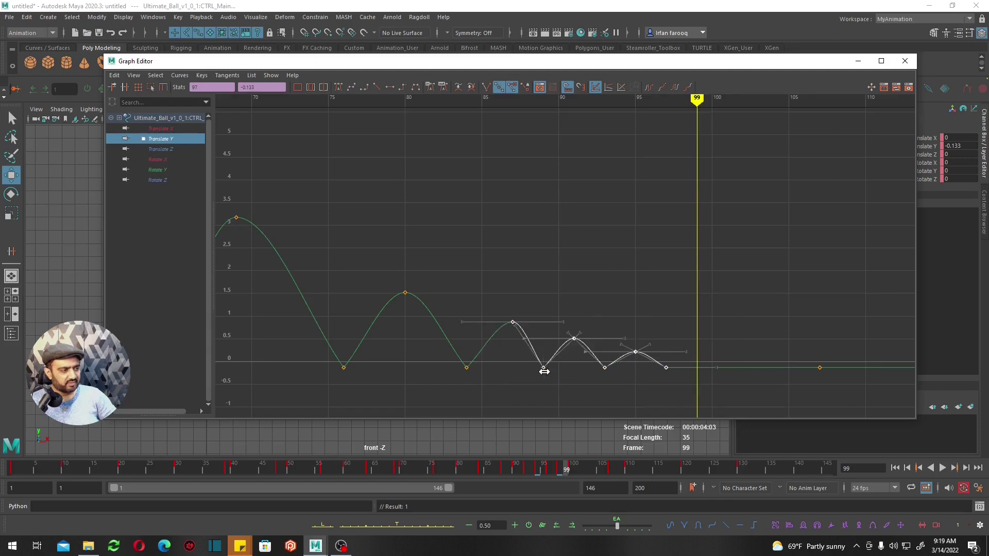
pyautogui.click(477, 381)
pyautogui.press('a')
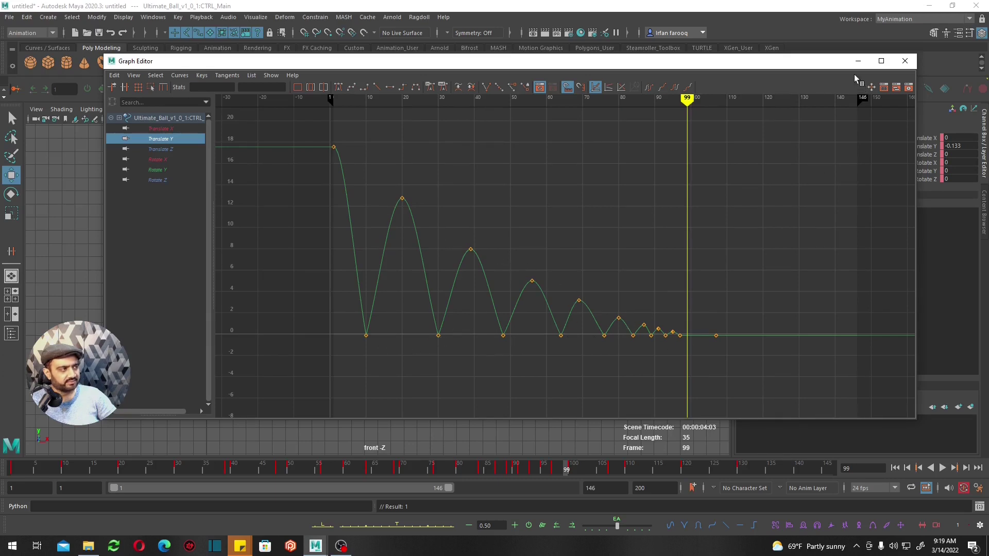
pyautogui.keyDown('alt'); pyautogui.moveTo(786, 232); pyautogui.dragTo(424, 265, button='right'); pyautogui.keyUp('alt')
pyautogui.hotkey('ctrl', 'z')
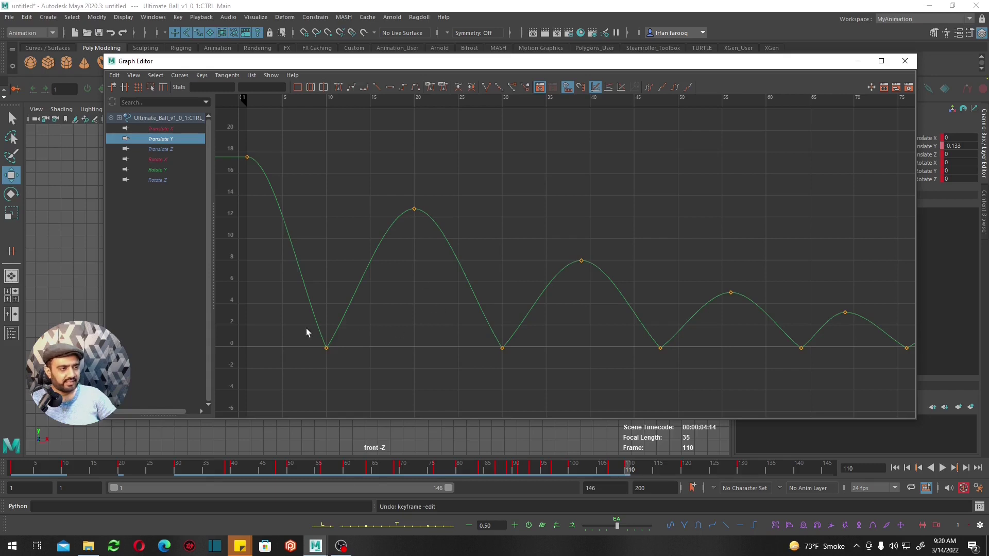
# Step: Break tangents on the first two contact keys and steepen the rise after frame 10
pyautogui.moveTo(275, 327); pyautogui.dragTo(523, 358)
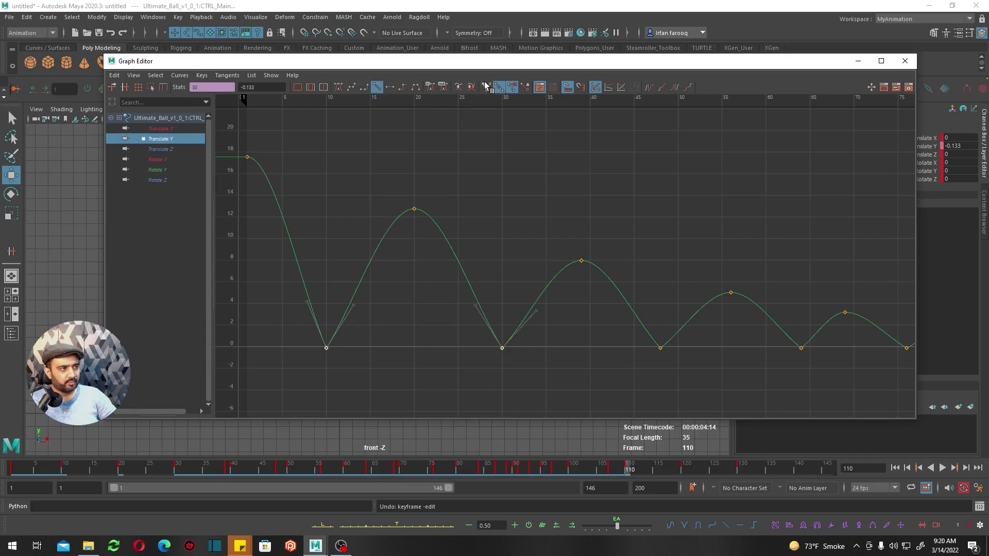
pyautogui.click(488, 87)
pyautogui.click(487, 300)
pyautogui.moveTo(431, 306); pyautogui.dragTo(323, 380)
pyautogui.moveTo(336, 320); pyautogui.dragTo(336, 319)
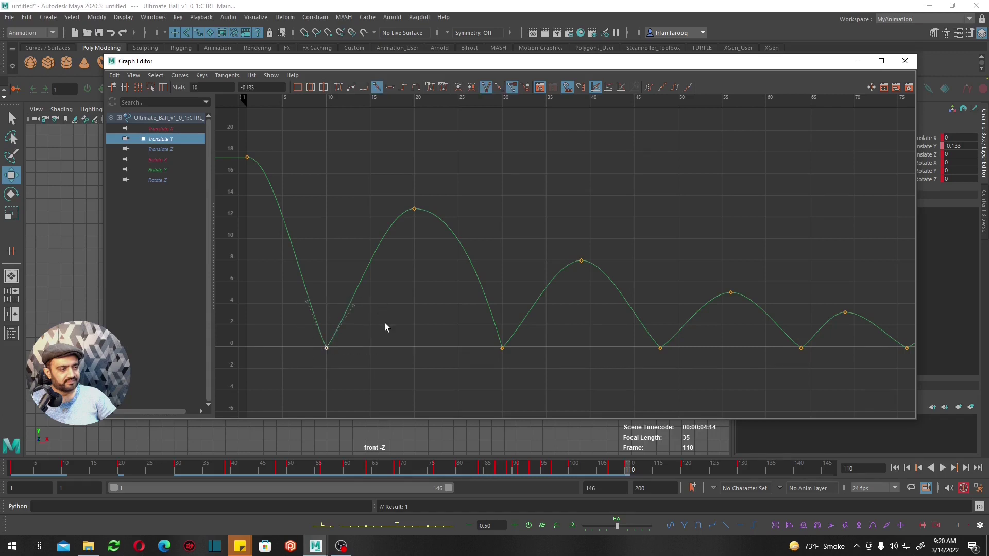
pyautogui.moveTo(370, 313); pyautogui.dragTo(356, 299, button='middle')
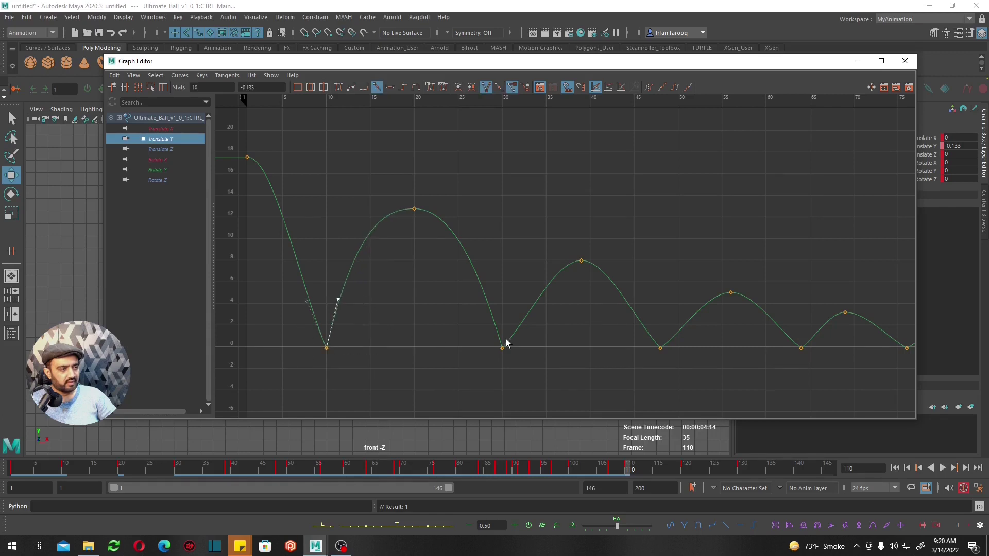
pyautogui.moveTo(543, 334)
pyautogui.keyDown('alt'); pyautogui.mouseDown(button='middle')
pyautogui.moveTo(354, 349)
pyautogui.moveTo(362, 330)
pyautogui.mouseUp(button='middle'); pyautogui.keyUp('alt')
pyautogui.click(357, 326)
# Step: Tilt the frame-56 peak's tangent downward after checking the frame-48 contact
pyautogui.moveTo(426, 347); pyautogui.dragTo(523, 404)
pyautogui.keyDown('alt'); pyautogui.moveTo(430, 340); pyautogui.dragTo(478, 336, button='middle'); pyautogui.keyUp('alt')
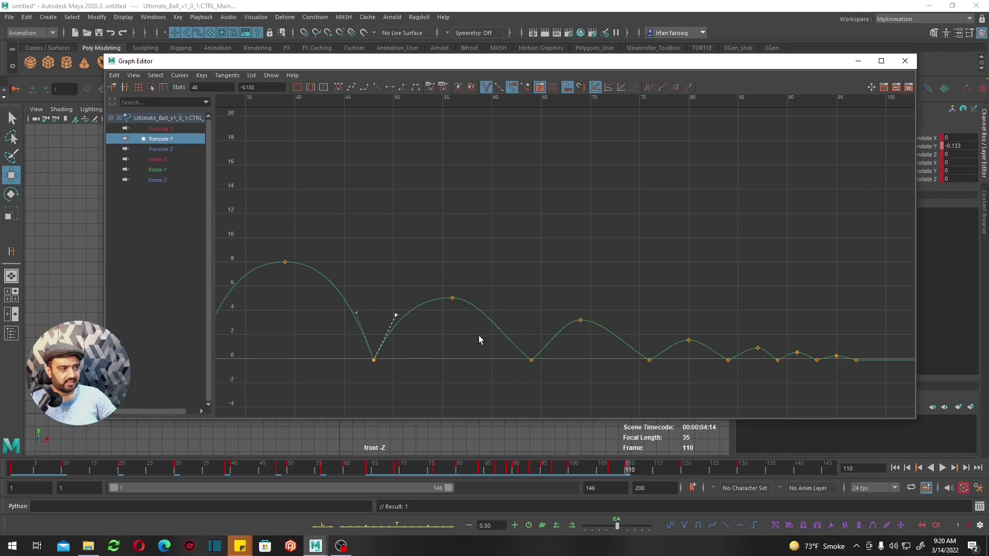
pyautogui.moveTo(467, 277); pyautogui.dragTo(433, 327)
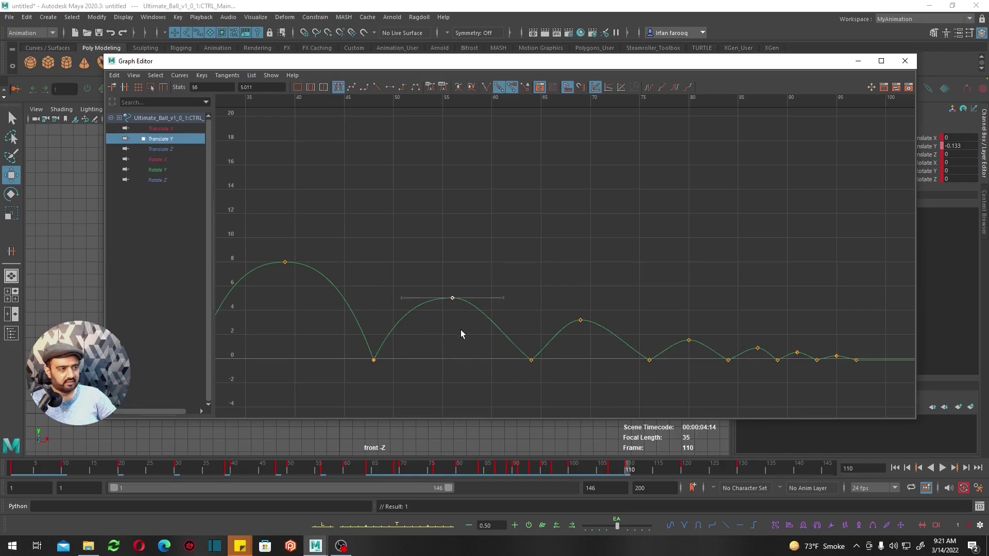
pyautogui.press('i')
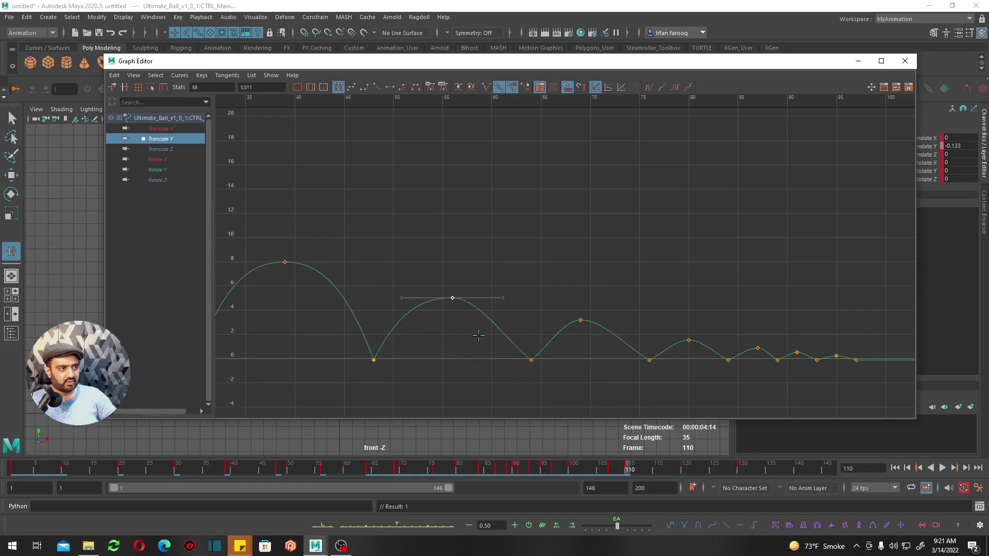
pyautogui.press('w')
pyautogui.moveTo(489, 333); pyautogui.dragTo(477, 341, button='middle')
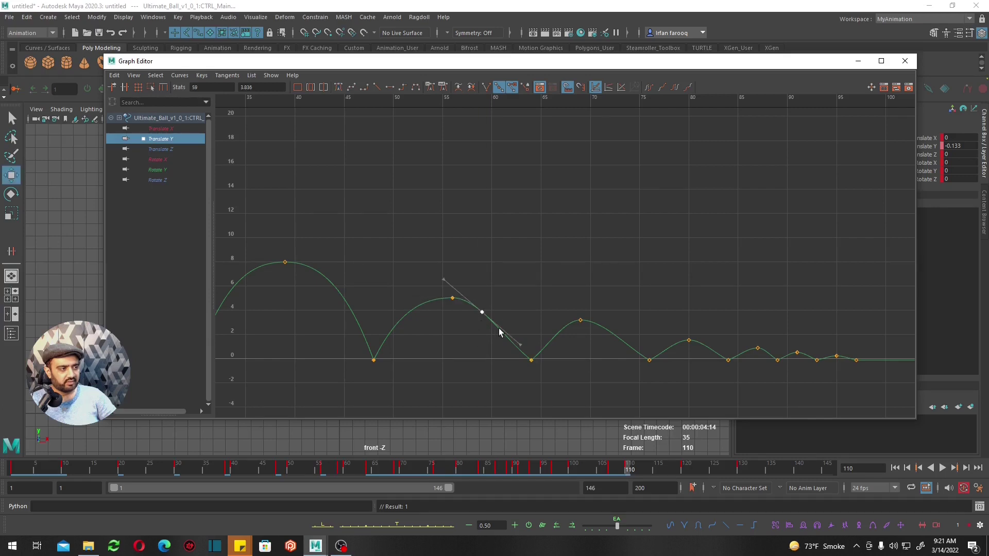
# Step: Raise the key after the peak, sharpen the next contact, and adjust the frame-59 tangent
pyautogui.moveTo(494, 295); pyautogui.dragTo(473, 339)
pyautogui.moveTo(473, 331); pyautogui.dragTo(474, 329, button='middle')
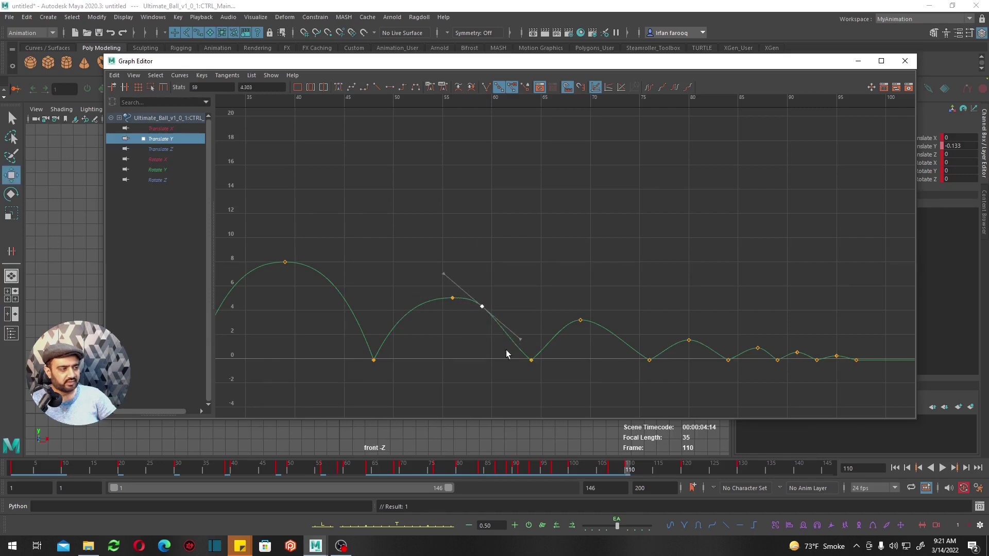
pyautogui.click(531, 360)
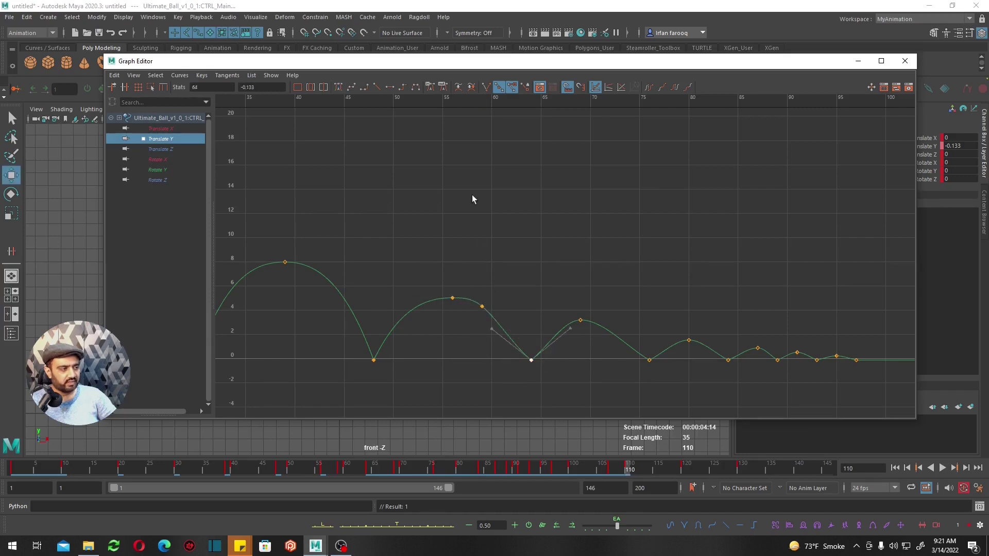
pyautogui.click(376, 87)
pyautogui.scroll(3, 391, 264)
pyautogui.keyDown('alt'); pyautogui.moveTo(393, 264); pyautogui.dragTo(456, 259, button='middle'); pyautogui.keyUp('alt')
pyautogui.click(486, 86)
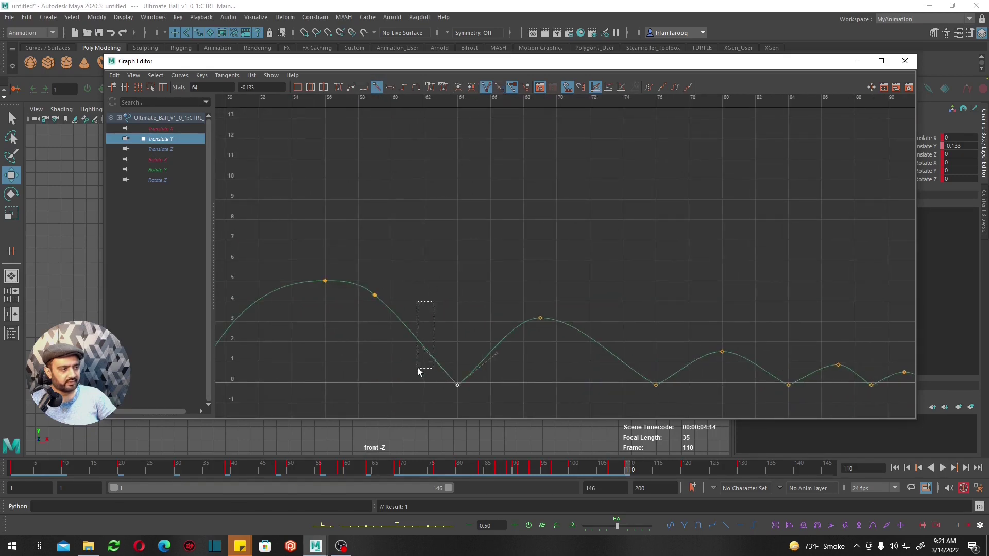
pyautogui.click(375, 296)
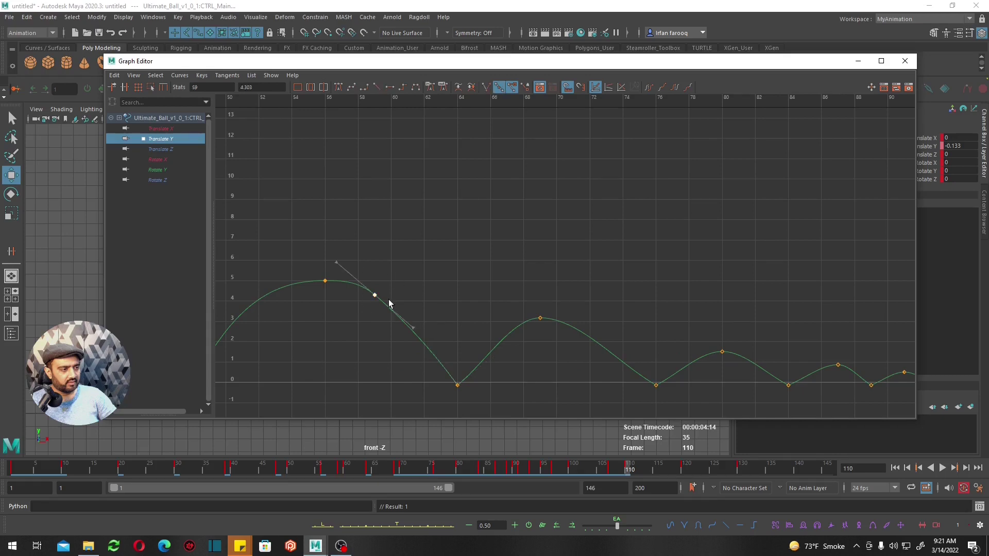
pyautogui.moveTo(385, 303); pyautogui.dragTo(404, 316)
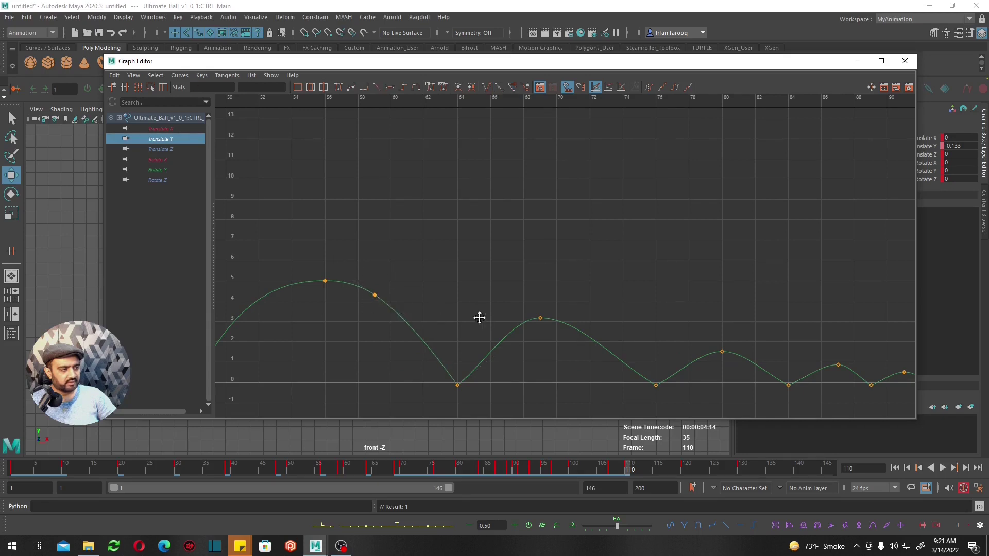
# Step: Insert keys around the frame-66 peak, raise the later one, delete the earlier one
pyautogui.keyDown('alt'); pyautogui.moveTo(462, 312); pyautogui.dragTo(398, 255, button='middle'); pyautogui.keyUp('alt')
pyautogui.moveTo(394, 253); pyautogui.dragTo(463, 302)
pyautogui.press('i')
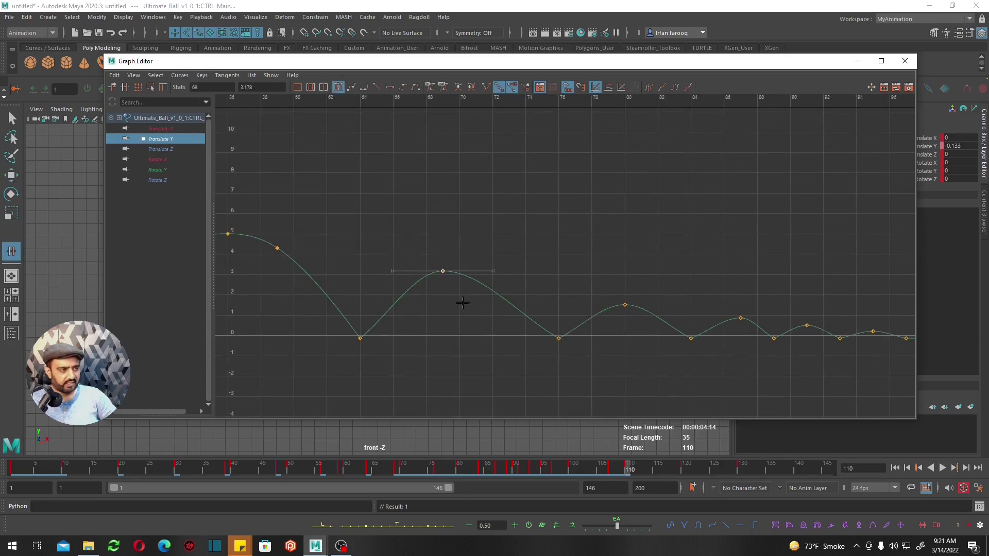
pyautogui.middleClick(492, 291)
pyautogui.middleClick(404, 318)
pyautogui.press('w')
pyautogui.moveTo(476, 307); pyautogui.dragTo(471, 312)
pyautogui.keyDown('shift'); pyautogui.moveTo(471, 312); pyautogui.dragTo(474, 301, button='middle'); pyautogui.keyUp('shift')
pyautogui.click(409, 289)
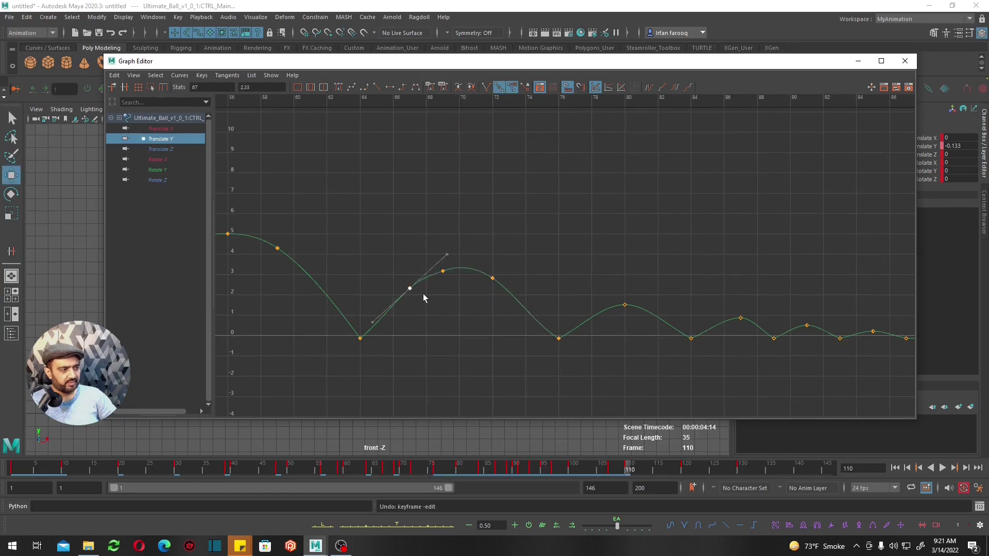
pyautogui.press('Delete')
pyautogui.moveTo(516, 253); pyautogui.dragTo(472, 299)
# Step: Steepen the fall into the frame-76 contact and change the frame-91 key's tangent
pyautogui.moveTo(612, 338); pyautogui.dragTo(520, 358)
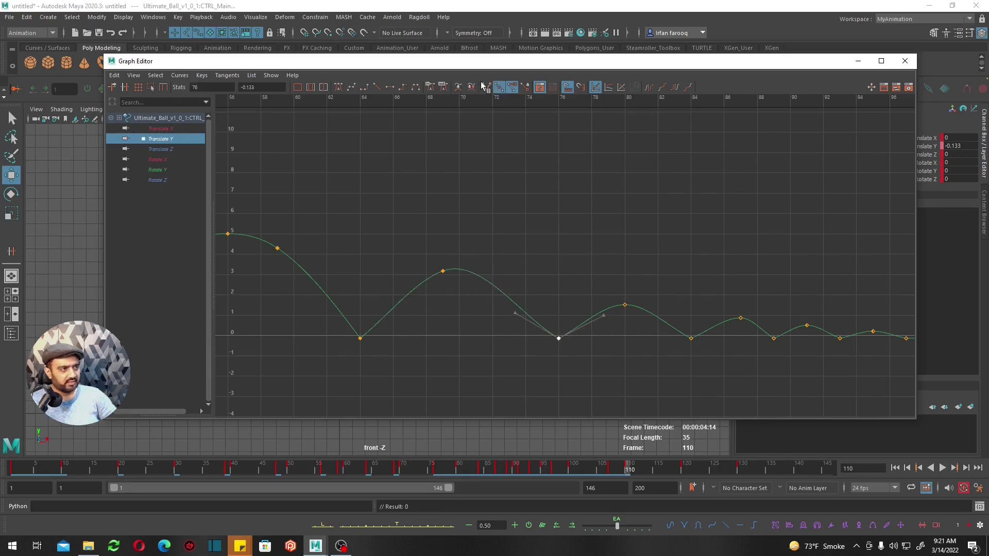
pyautogui.moveTo(493, 346); pyautogui.dragTo(543, 275, button='middle')
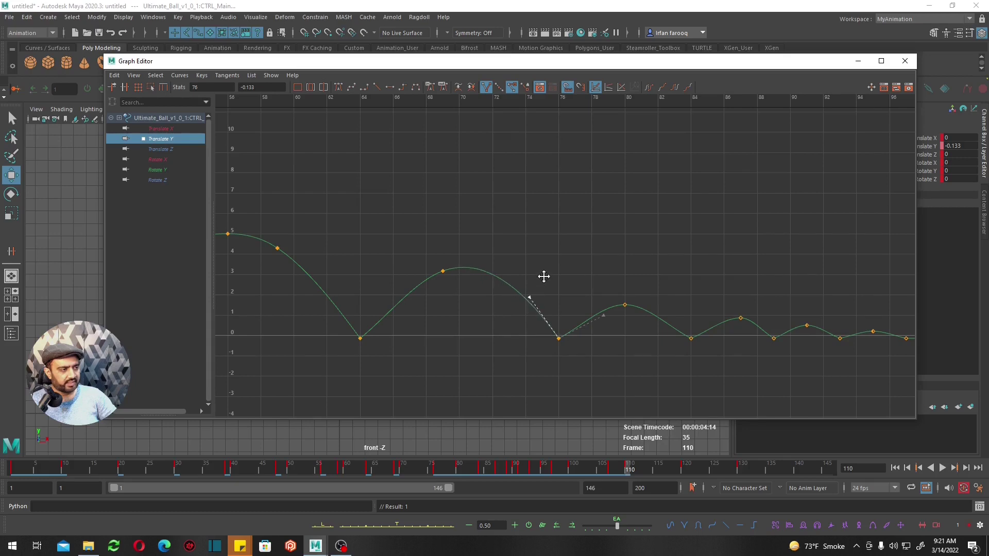
pyautogui.click(806, 325)
pyautogui.press('f')
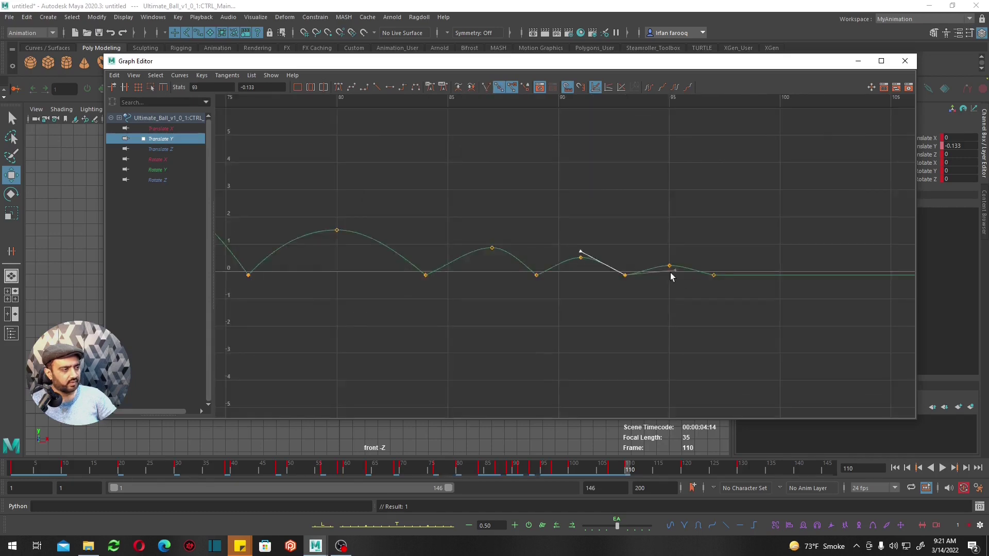
pyautogui.hotkey('ctrl', 'z')
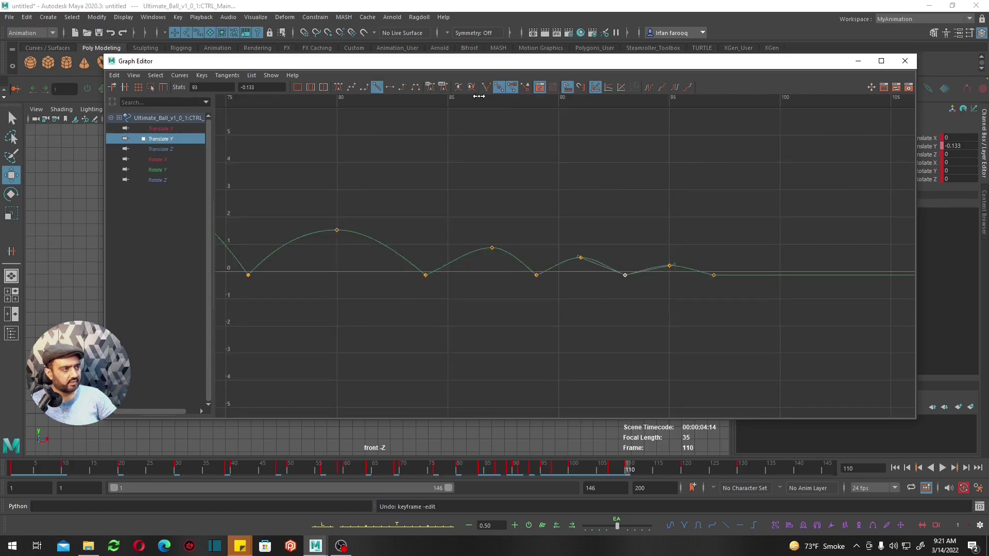
pyautogui.click(486, 86)
# Step: Reshape the curve into the later contact key, undoing a flattening of the settling key
pyautogui.moveTo(583, 292); pyautogui.dragTo(585, 290)
pyautogui.press('a')
pyautogui.press('f')
pyautogui.moveTo(394, 242); pyautogui.dragTo(392, 248)
pyautogui.moveTo(335, 259); pyautogui.dragTo(216, 318)
pyautogui.click(619, 278)
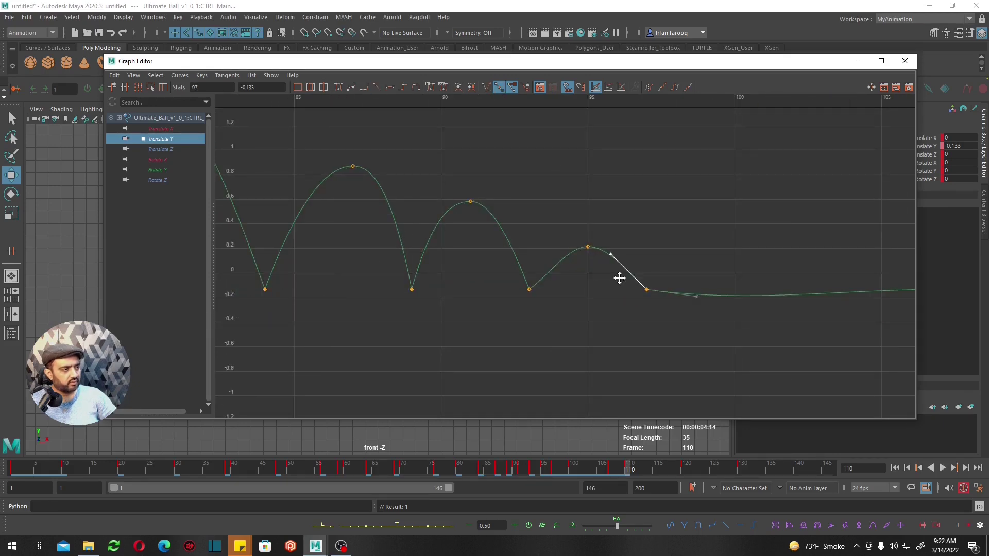
pyautogui.hotkey('ctrl', 'z')
# Step: Adjust the heights of the last small bounce peaks
pyautogui.moveTo(618, 220); pyautogui.dragTo(568, 259)
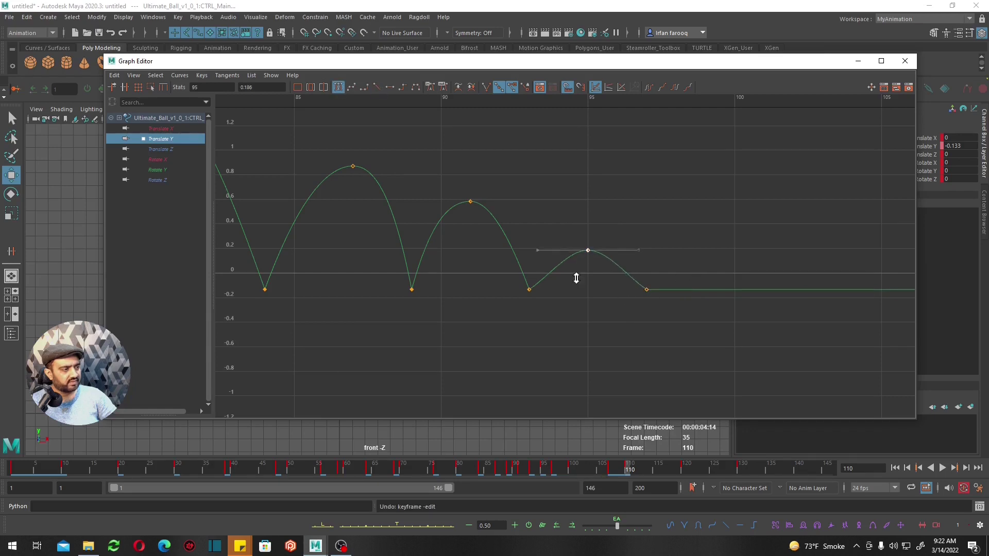
pyautogui.moveTo(579, 277); pyautogui.dragTo(574, 282, button='middle')
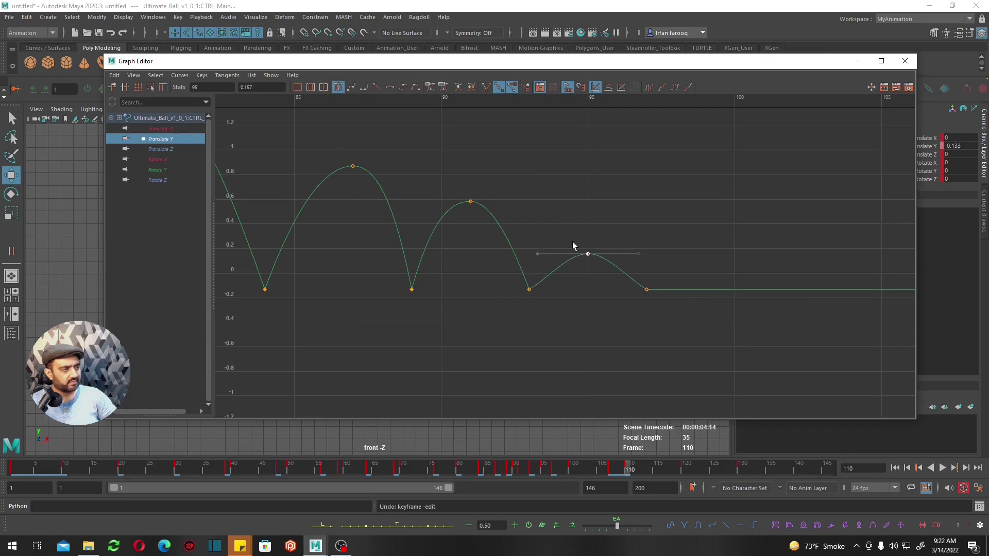
pyautogui.press('a')
pyautogui.scroll(2, 510, 255)
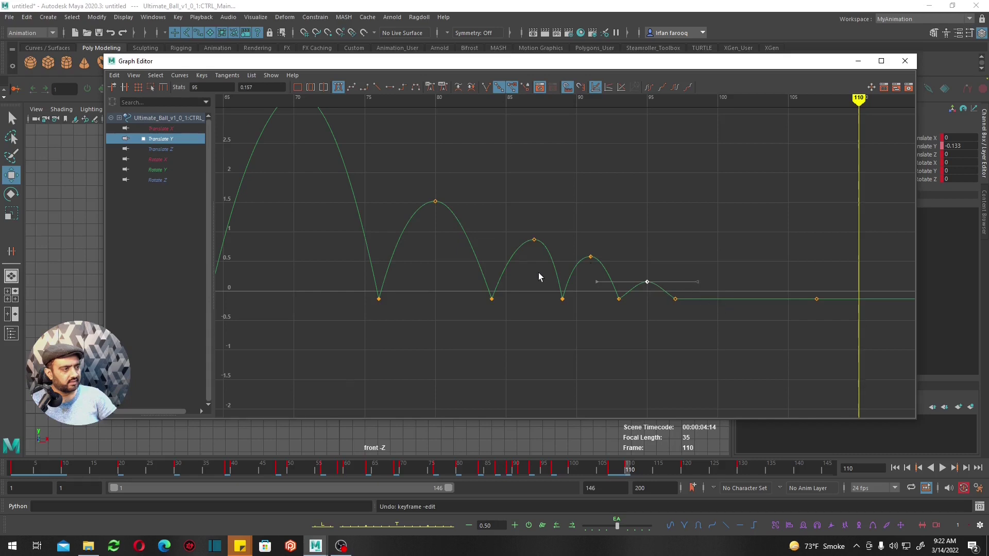
pyautogui.scroll(-2, 538, 274)
pyautogui.scroll(-2, 541, 280)
pyautogui.moveTo(527, 273); pyautogui.dragTo(525, 271)
pyautogui.moveTo(526, 272); pyautogui.dragTo(531, 291, button='middle')
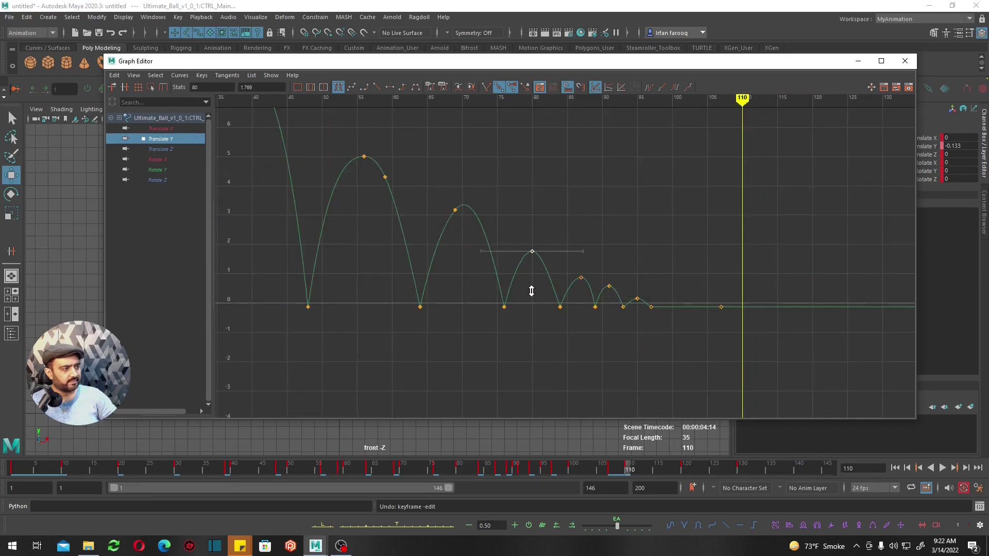
# Step: Close the Graph Editor and play the animation with Alt+V
pyautogui.click(574, 313)
pyautogui.click(905, 61)
pyautogui.hotkey('alt', 'v')
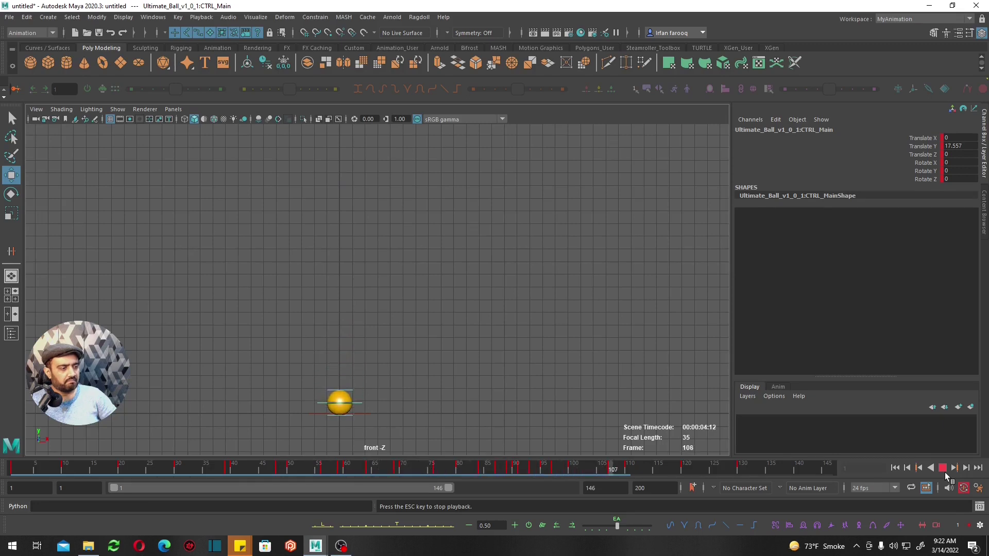
# Step: Stop playback, enlarge and show the Anim layers list, and select the ball control
pyautogui.click(945, 472)
pyautogui.moveTo(857, 377); pyautogui.dragTo(852, 284)
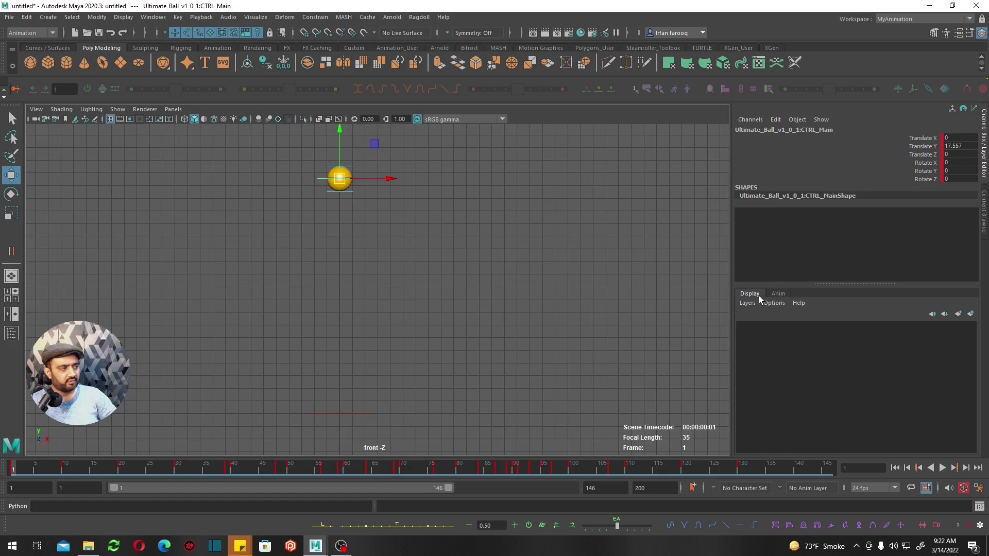
pyautogui.click(777, 294)
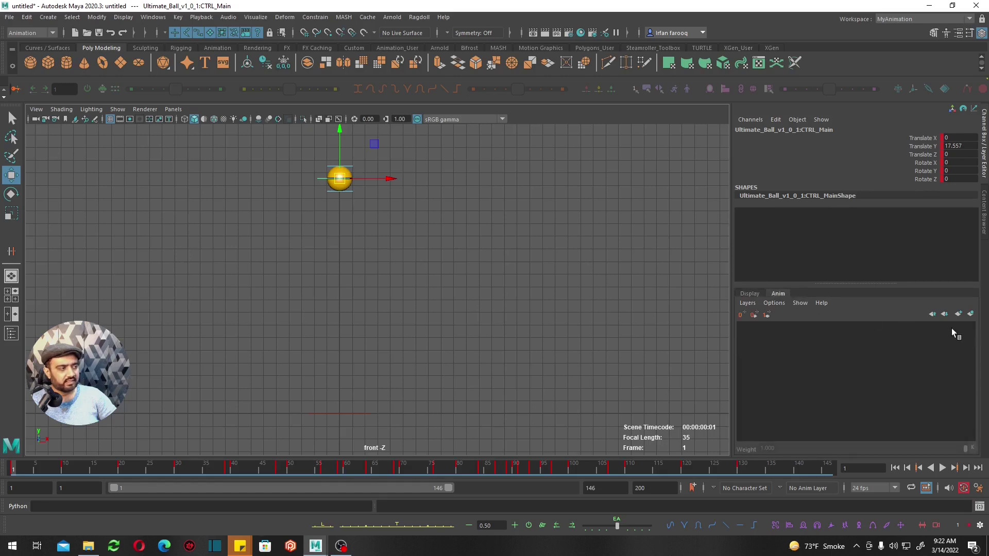
pyautogui.click(378, 205)
pyautogui.click(321, 179)
# Step: Create a new animation layer and rename it Ball
pyautogui.click(971, 316)
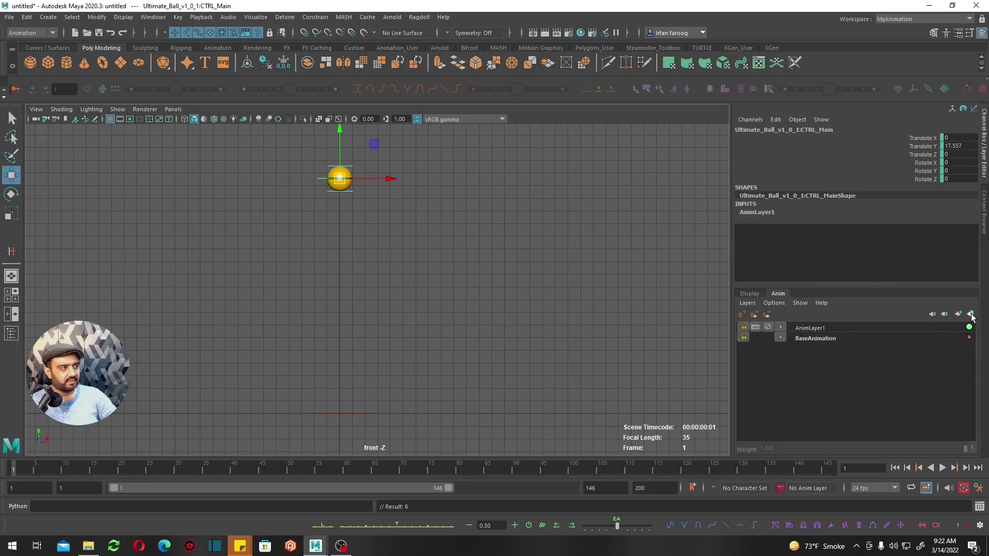
pyautogui.click(818, 329)
pyautogui.doubleClick(818, 329)
pyautogui.write('Ball')
pyautogui.press('Return')
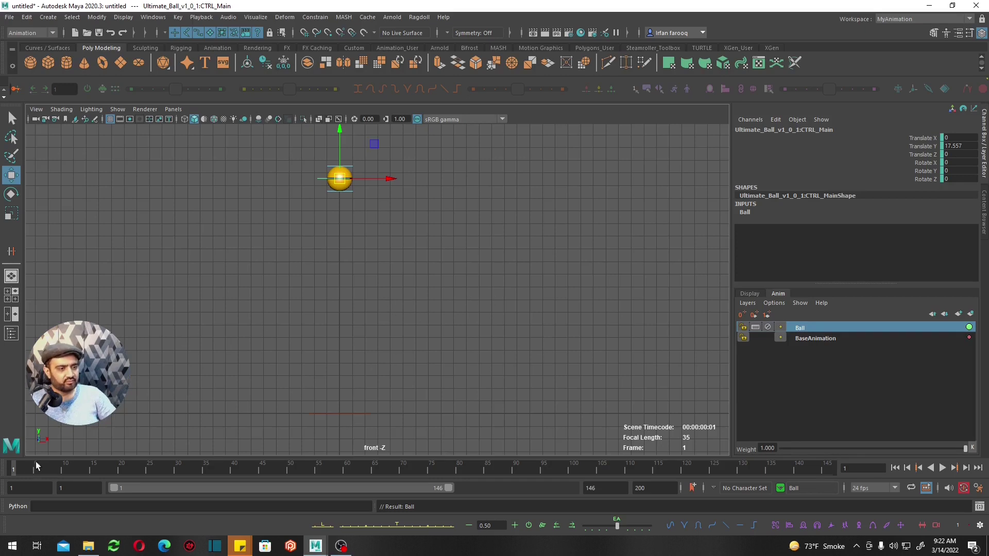
# Step: Move the ball left at the start and far right at a later frame
pyautogui.keyDown('alt'); pyautogui.moveTo(363, 311); pyautogui.dragTo(366, 363, button='middle'); pyautogui.keyUp('alt')
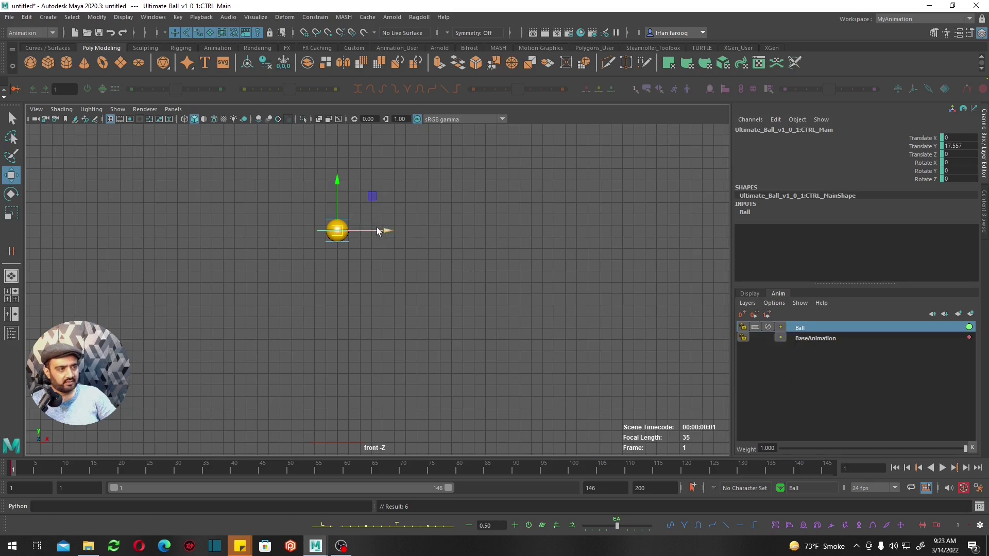
pyautogui.moveTo(377, 231); pyautogui.dragTo(235, 237)
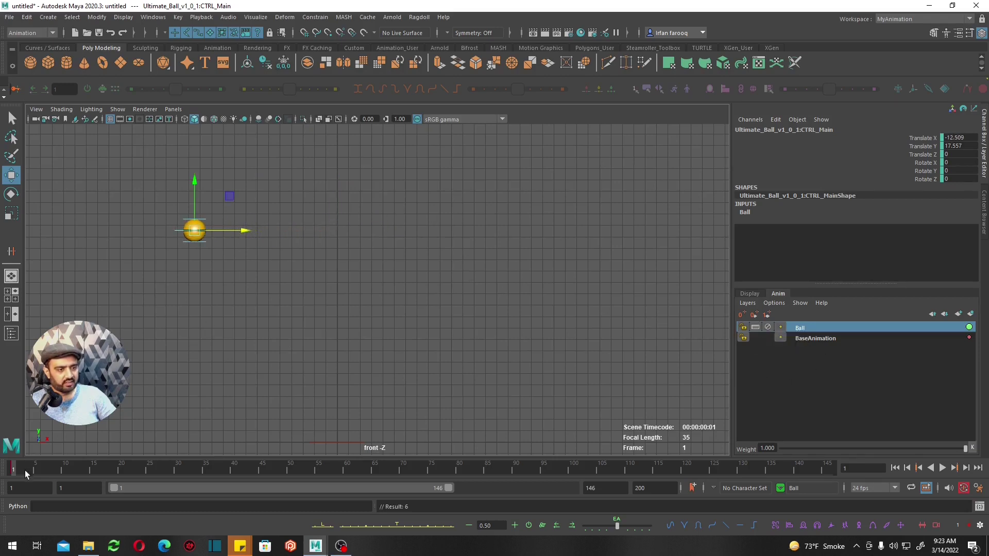
pyautogui.moveTo(25, 471); pyautogui.dragTo(529, 472)
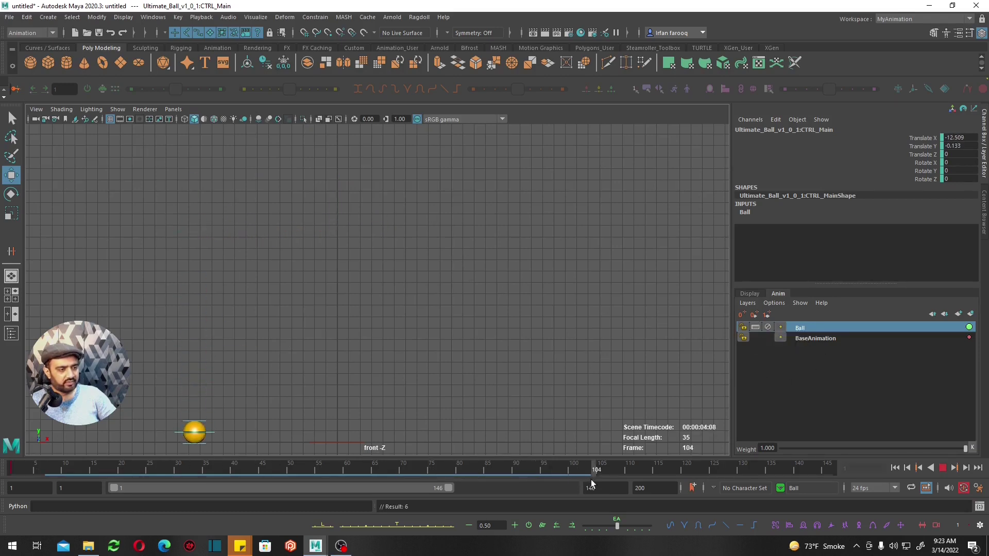
pyautogui.press('Escape')
pyautogui.moveTo(225, 432); pyautogui.dragTo(606, 461)
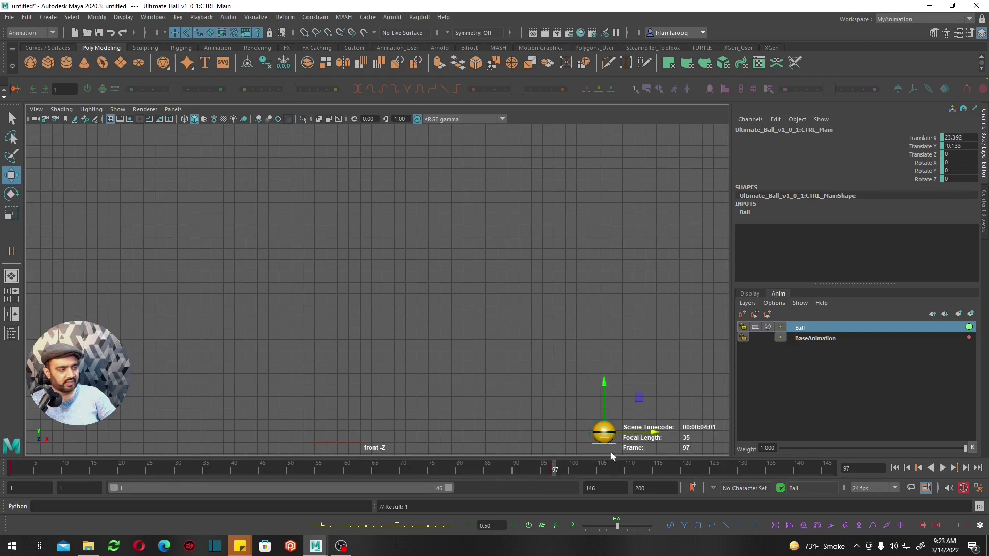
# Step: Set all keys in the time slider range to Linear tangents
pyautogui.doubleClick(426, 470)
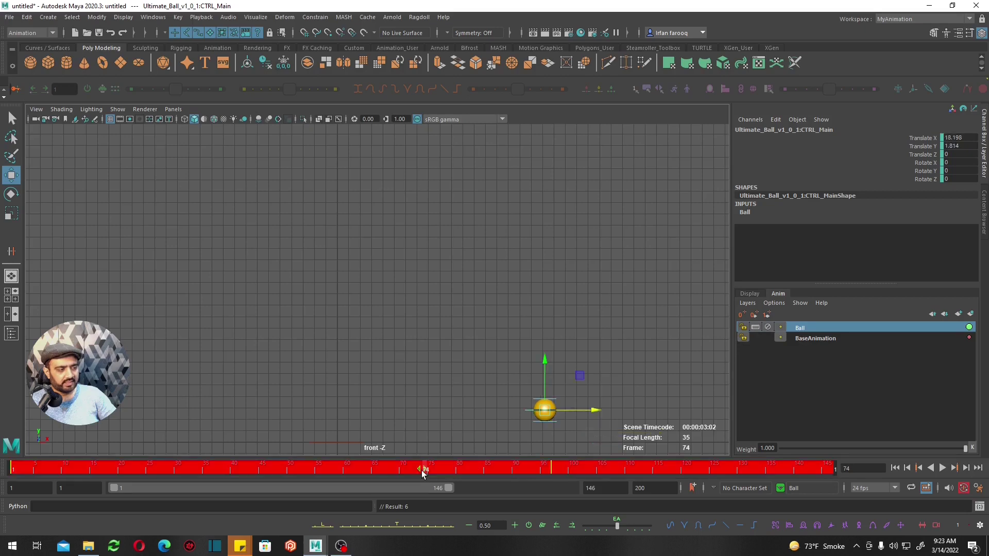
pyautogui.rightClick(424, 470)
pyautogui.moveTo(479, 339)
pyautogui.moveTo(448, 340)
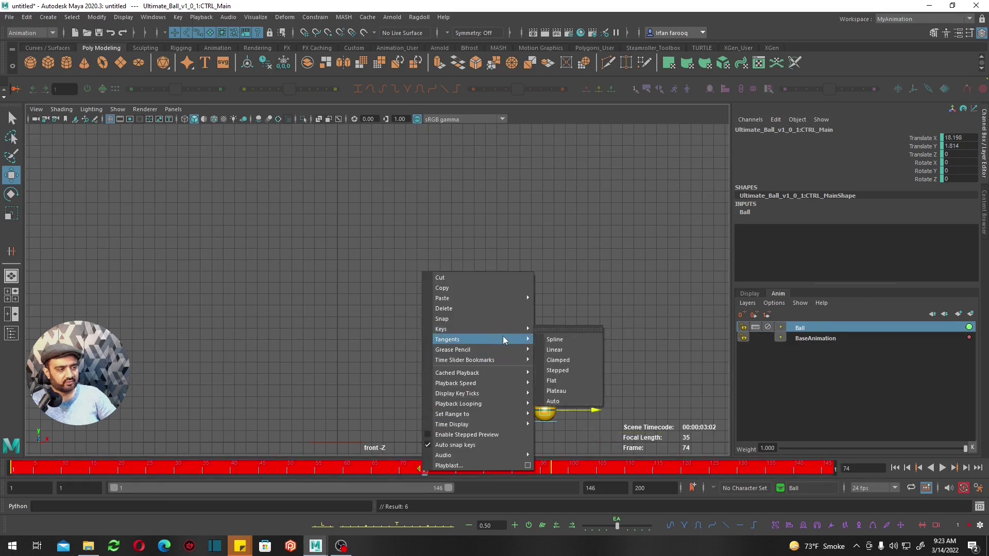
pyautogui.click(563, 349)
pyautogui.click(153, 16)
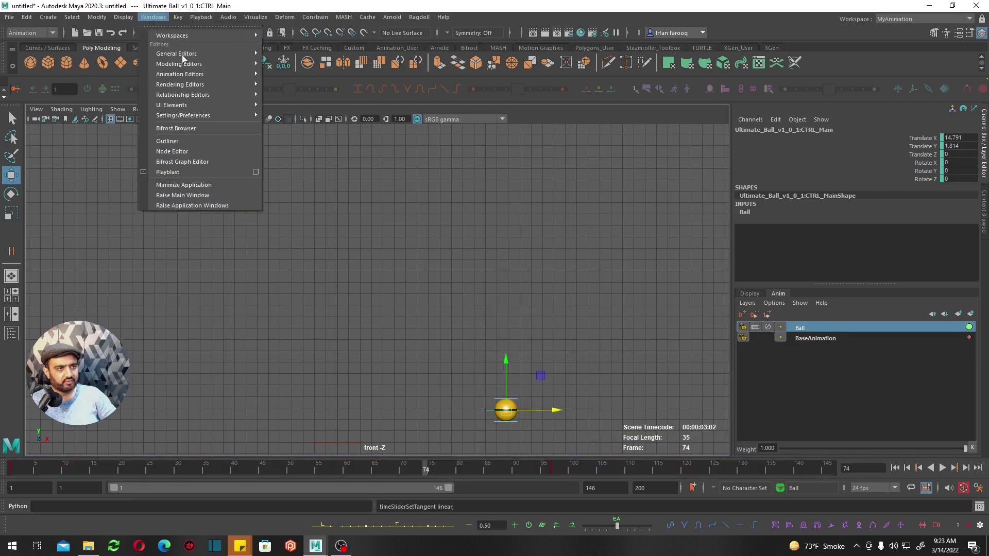
# Step: Check the Translate X keys in the Graph Editor, then play from the first frame
pyautogui.click(294, 73)
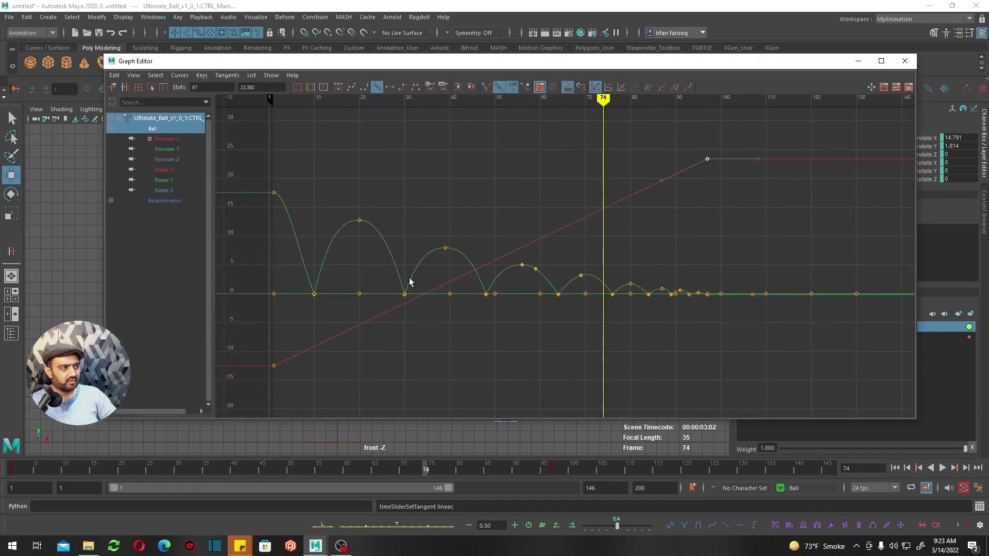
pyautogui.moveTo(243, 337); pyautogui.dragTo(313, 394)
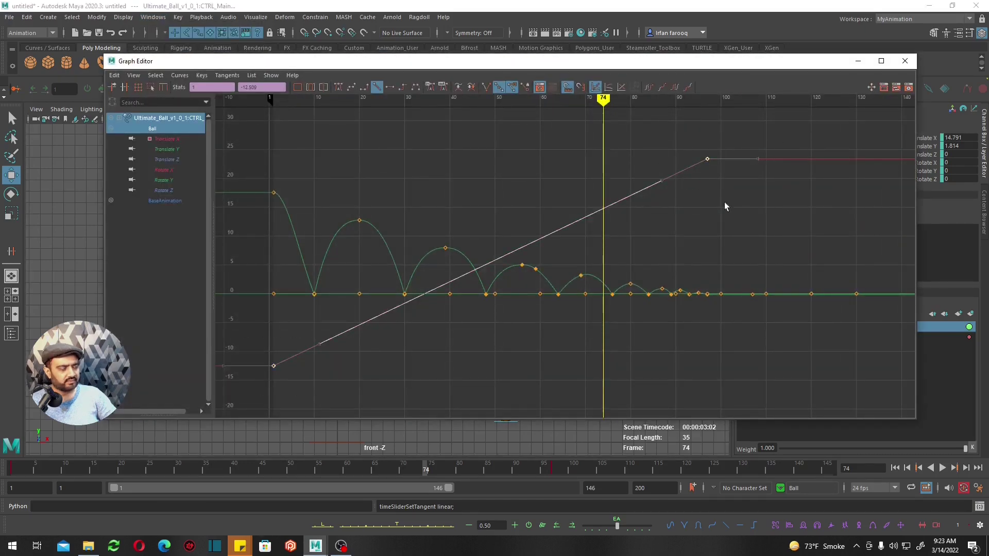
pyautogui.click(905, 60)
pyautogui.click(896, 468)
pyautogui.click(944, 468)
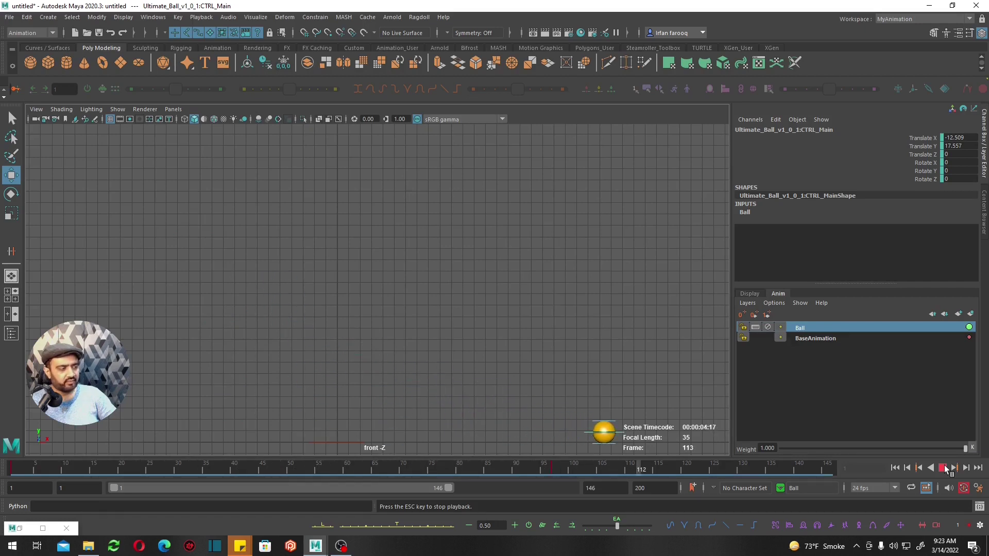
# Step: Stop playback, jump to frame 99, and pan the ball toward the view centre
pyautogui.click(944, 468)
pyautogui.moveTo(508, 467); pyautogui.dragTo(566, 468)
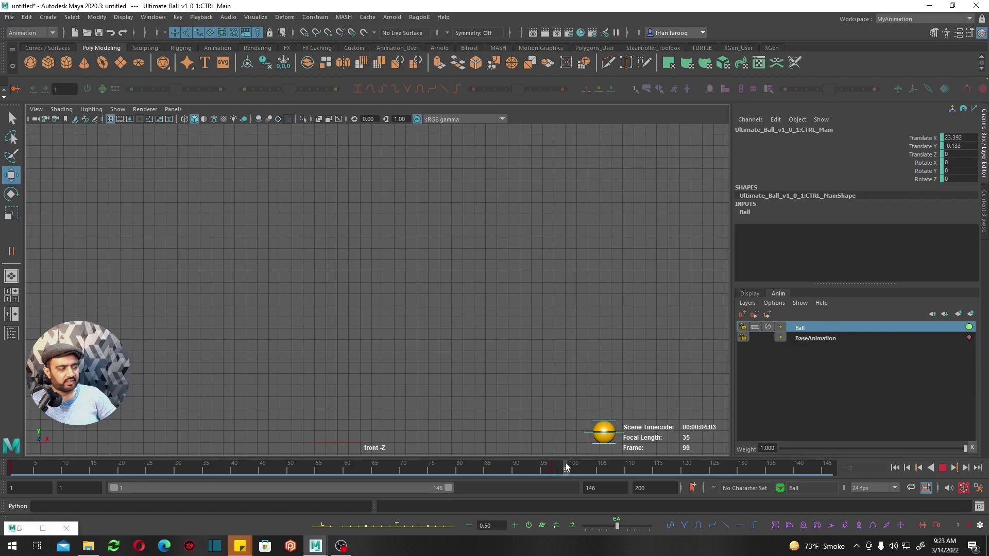
pyautogui.keyDown('alt'); pyautogui.moveTo(603, 431); pyautogui.dragTo(469, 342, button='middle'); pyautogui.keyUp('alt')
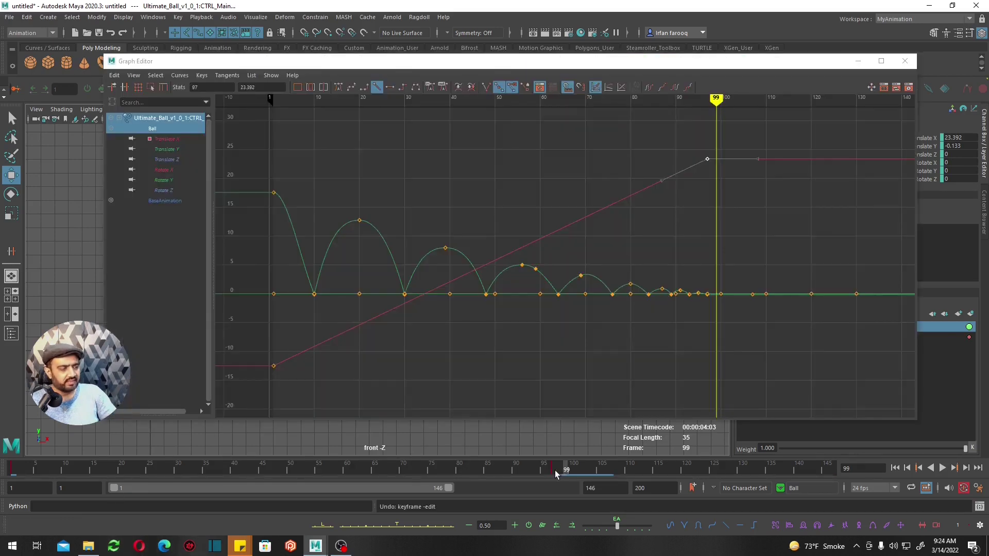
# Step: Raise the final Translate X key at frame 109, undoing a trial value of 26.42
pyautogui.moveTo(567, 473); pyautogui.dragTo(625, 473)
pyautogui.keyDown('alt'); pyautogui.moveTo(744, 151); pyautogui.dragTo(464, 244, button='middle'); pyautogui.keyUp('alt')
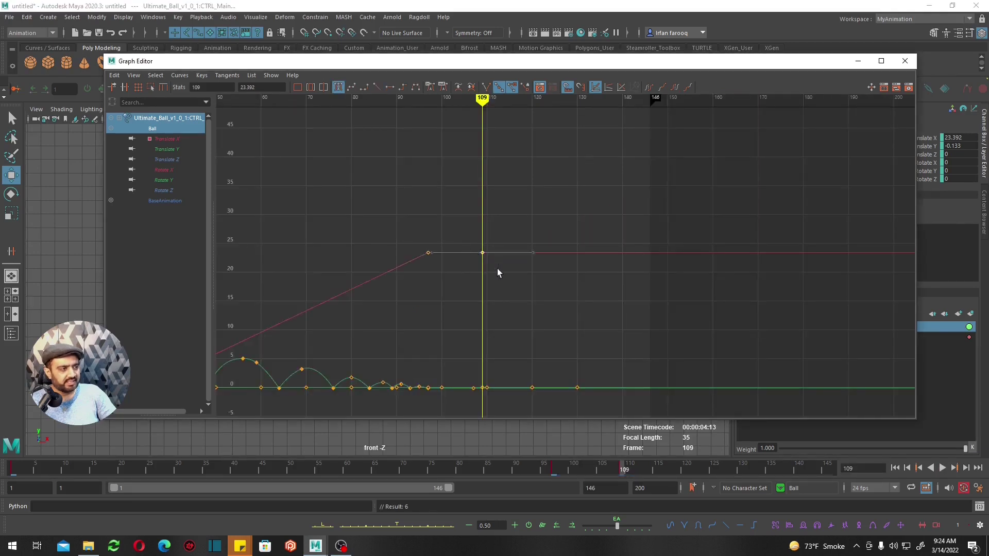
pyautogui.keyDown('shift'); pyautogui.moveTo(496, 274); pyautogui.dragTo(480, 255, button='middle'); pyautogui.keyUp('shift')
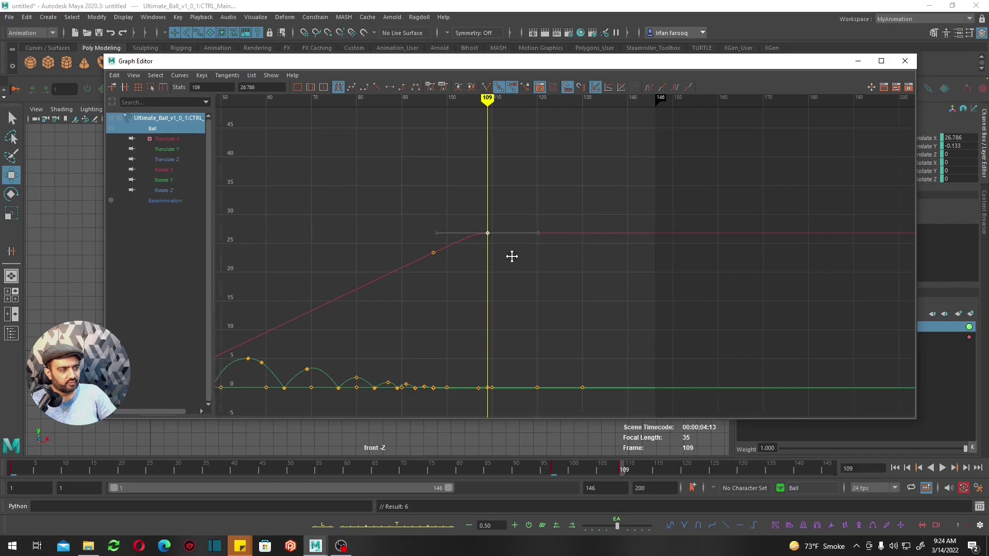
pyautogui.keyDown('alt'); pyautogui.moveTo(550, 252); pyautogui.dragTo(625, 271, button='right'); pyautogui.keyUp('alt')
pyautogui.keyDown('alt'); pyautogui.moveTo(625, 271); pyautogui.dragTo(536, 304, button='middle'); pyautogui.keyUp('alt')
pyautogui.hotkey('ctrl', 'z')
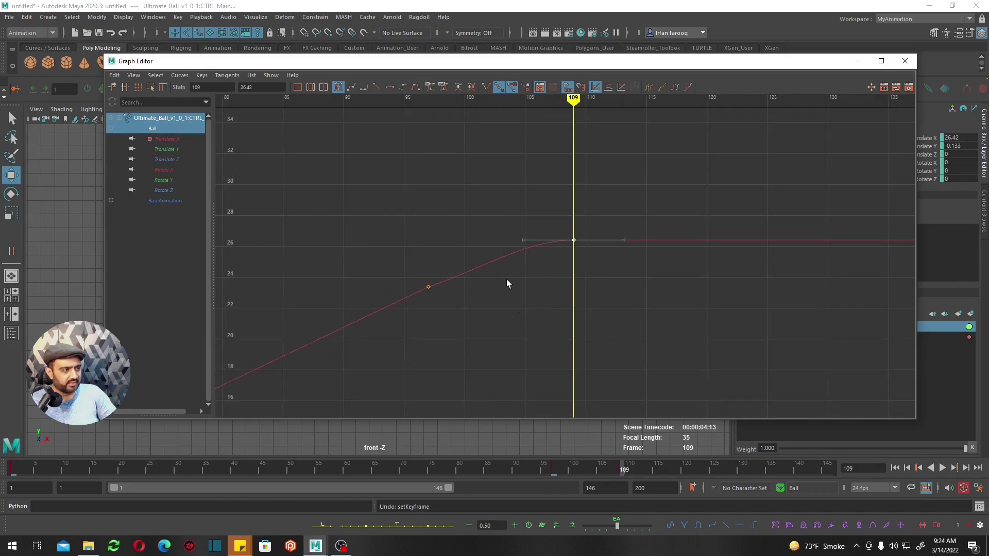
# Step: Insert a raised Translate X key near frame 102 and change the frame 97 key's tangent
pyautogui.press('i')
pyautogui.middleClick(487, 255)
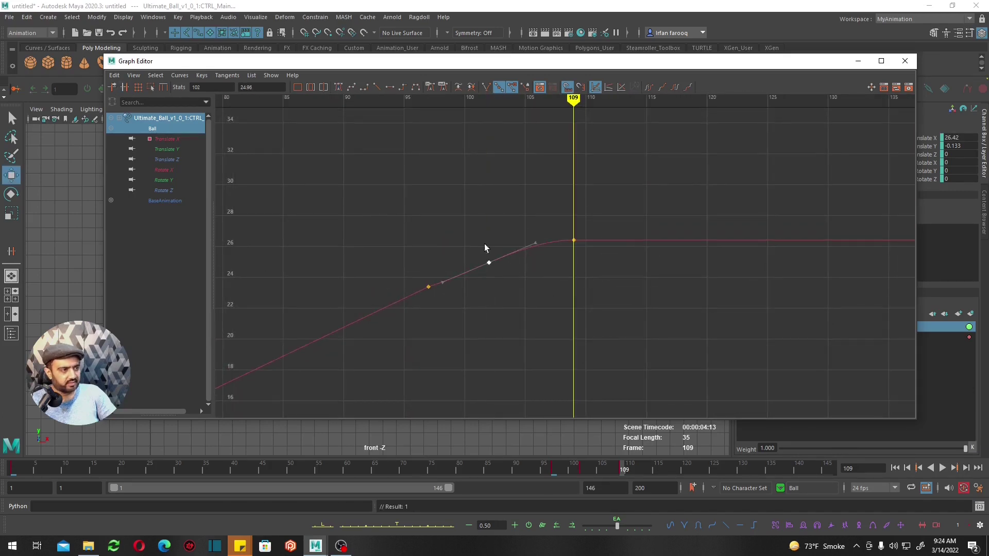
pyautogui.moveTo(494, 299)
pyautogui.keyDown('shift'); pyautogui.mouseDown(button='middle')
pyautogui.moveTo(493, 287)
pyautogui.moveTo(544, 253)
pyautogui.mouseUp(button='middle'); pyautogui.keyUp('shift')
pyautogui.click(430, 286)
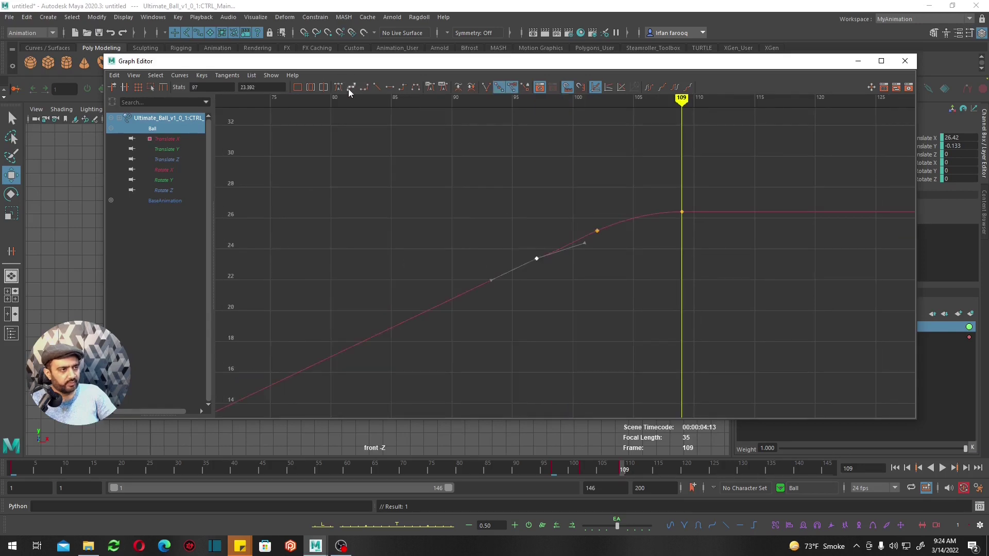
pyautogui.click(340, 89)
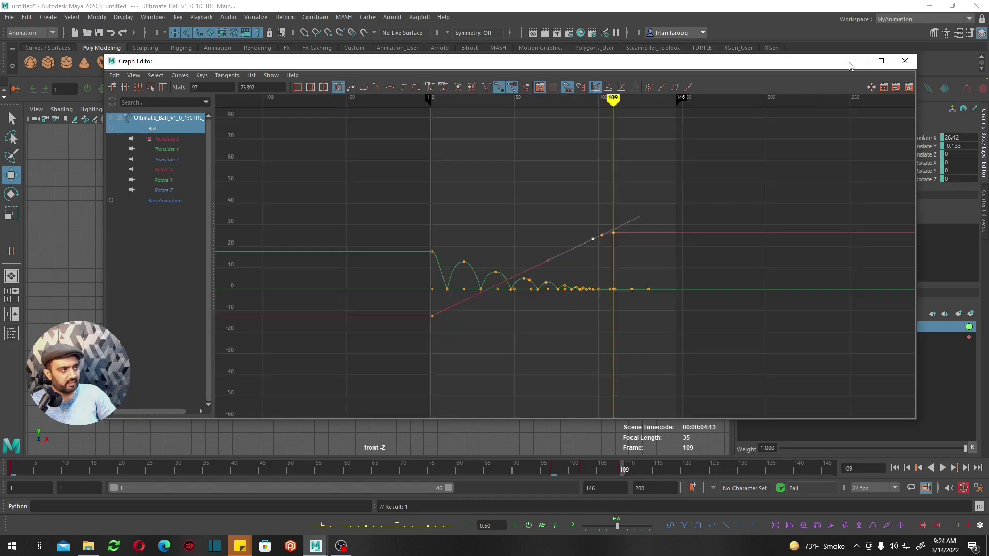
# Step: Hide the Graph Editor, play to frame 100, and undo a trial Z rotation of the ball
pyautogui.click(857, 61)
pyautogui.click(941, 469)
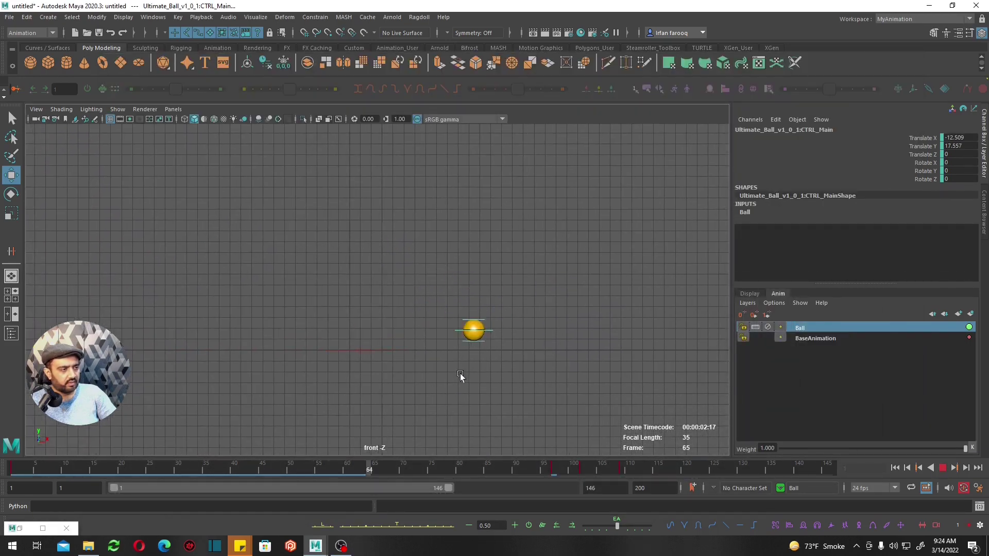
pyautogui.press('Escape')
pyautogui.scroll(3, 447, 274)
pyautogui.press('e')
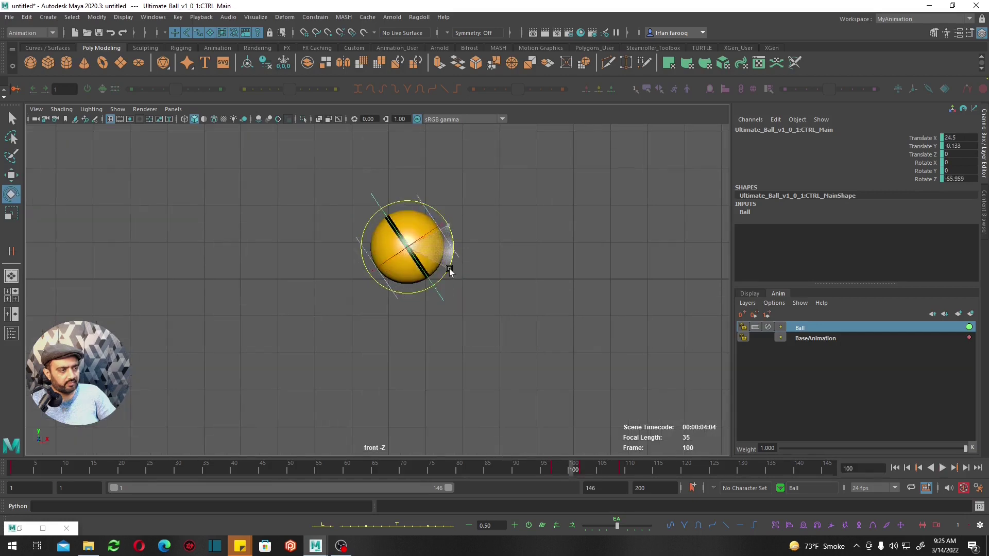
pyautogui.moveTo(447, 274); pyautogui.dragTo(427, 320)
pyautogui.hotkey('ctrl', 'z')
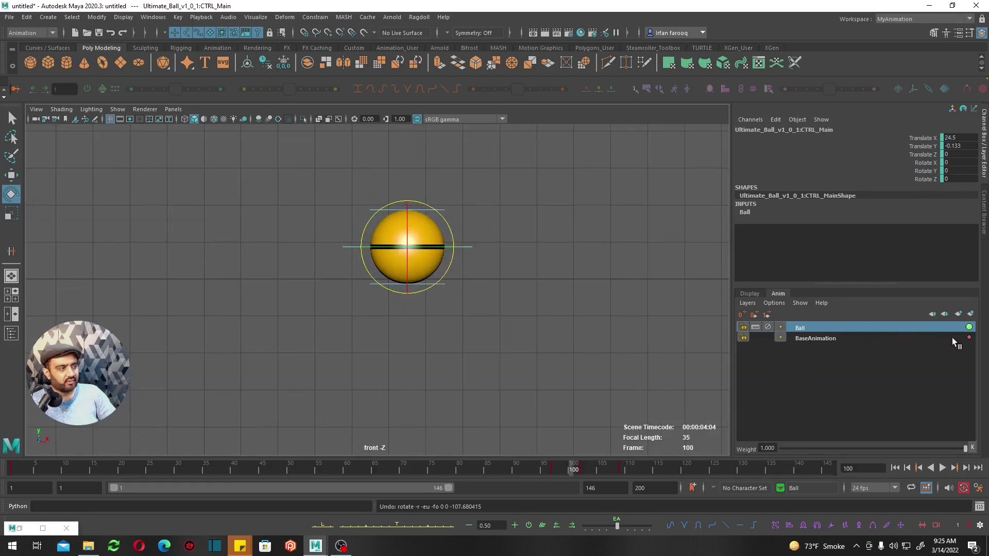
# Step: Add a new animation layer named ballRotation and scrub to check the Ball layer's motion
pyautogui.click(971, 315)
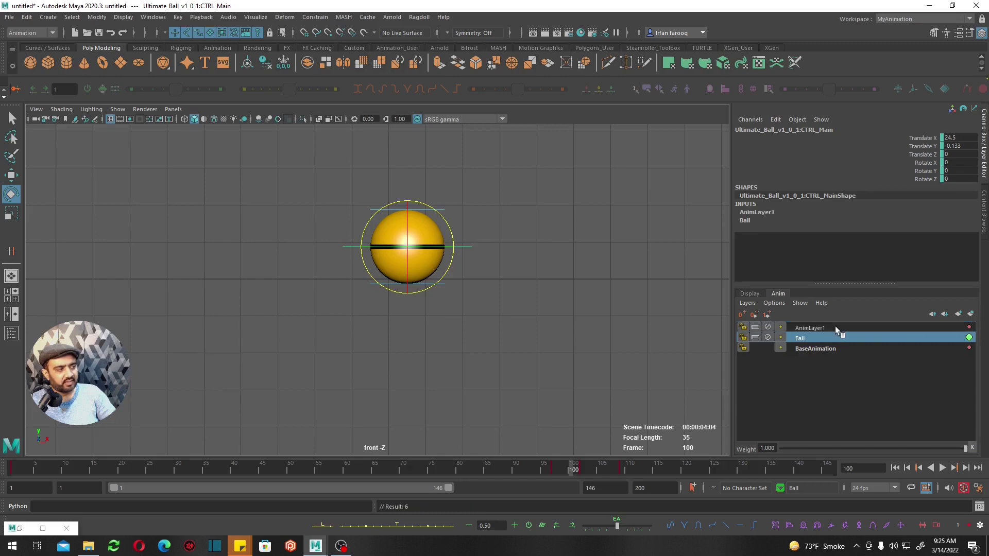
pyautogui.doubleClick(837, 327)
pyautogui.write('ballRO')
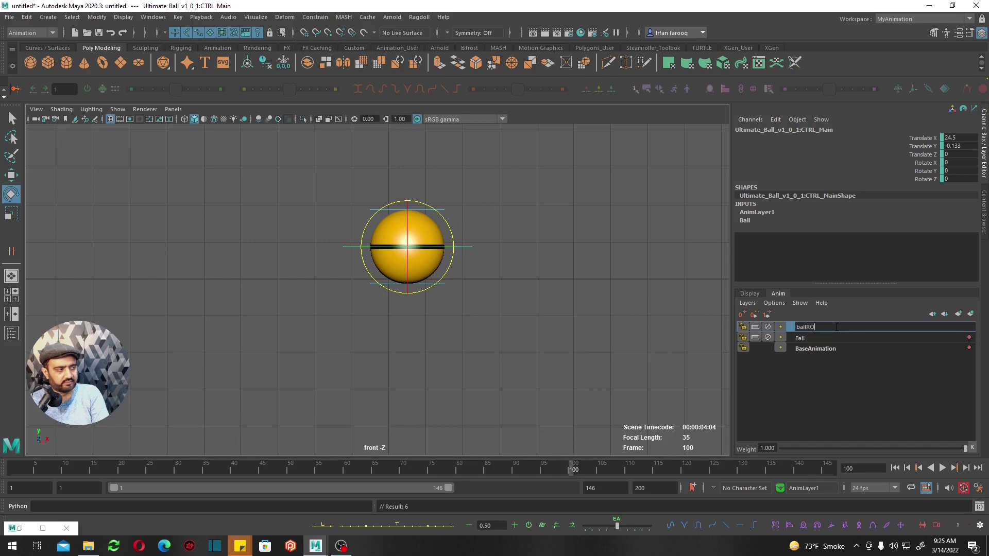
pyautogui.write('tation')
pyautogui.press('Return')
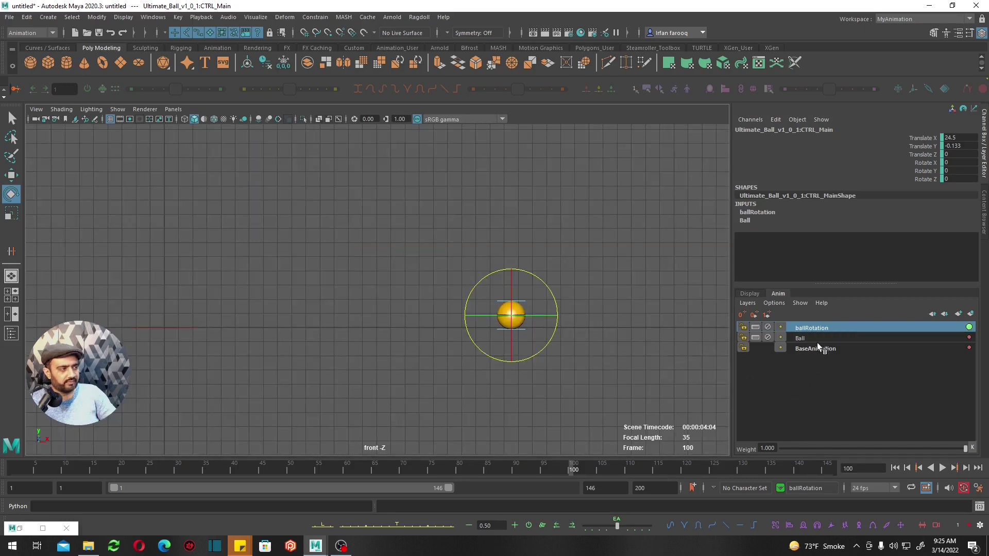
pyautogui.click(817, 342)
pyautogui.moveTo(583, 469); pyautogui.dragTo(622, 471)
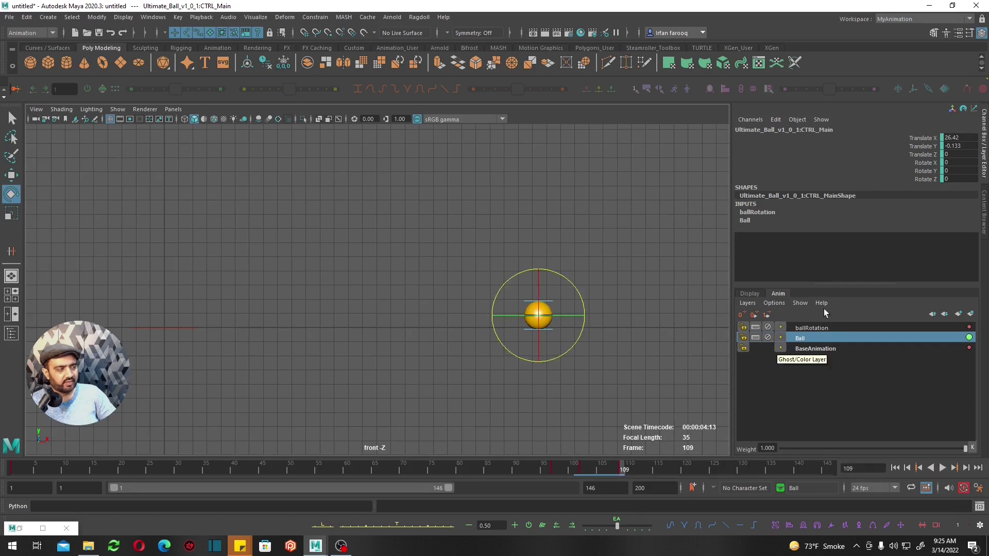
# Step: On the ballRotation layer at frame 1, spin the ball about 674 degrees around Z
pyautogui.click(820, 329)
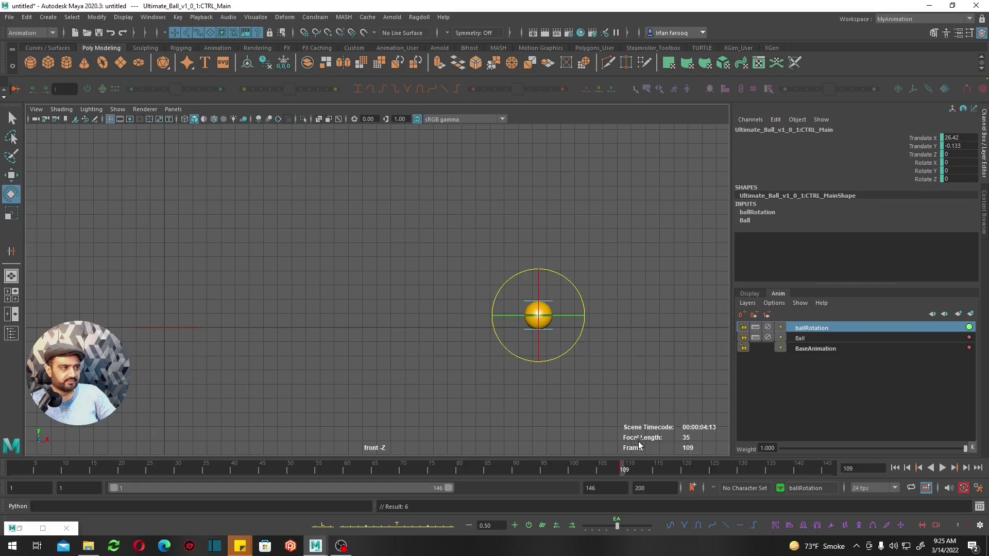
pyautogui.hotkey('alt', 'shift', 'v')
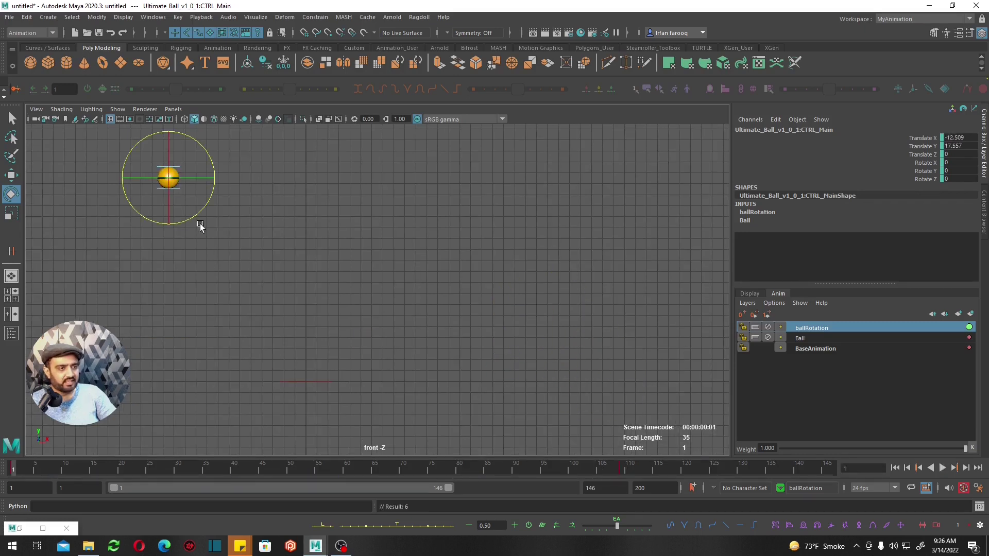
pyautogui.moveTo(194, 223); pyautogui.dragTo(161, 36)
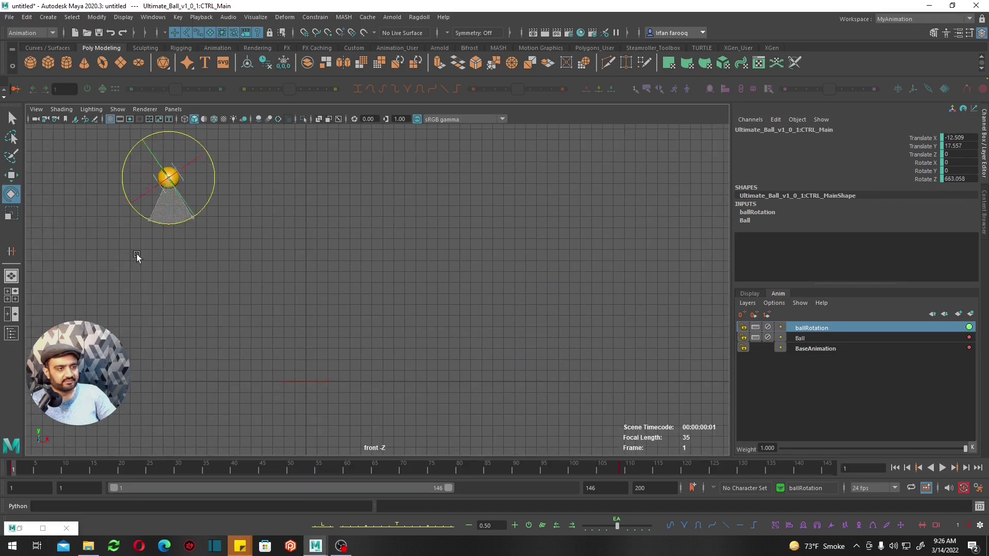
pyautogui.click(154, 16)
pyautogui.moveTo(179, 74)
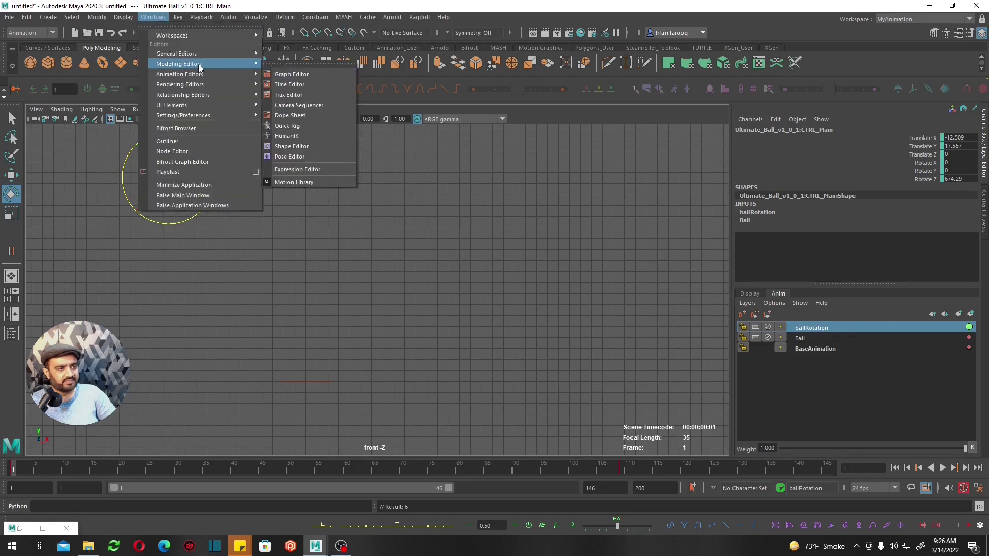
# Step: Isolate and frame the ballRotation Rotate Z curve, giving its first key a curve-following tangent
pyautogui.click(291, 79)
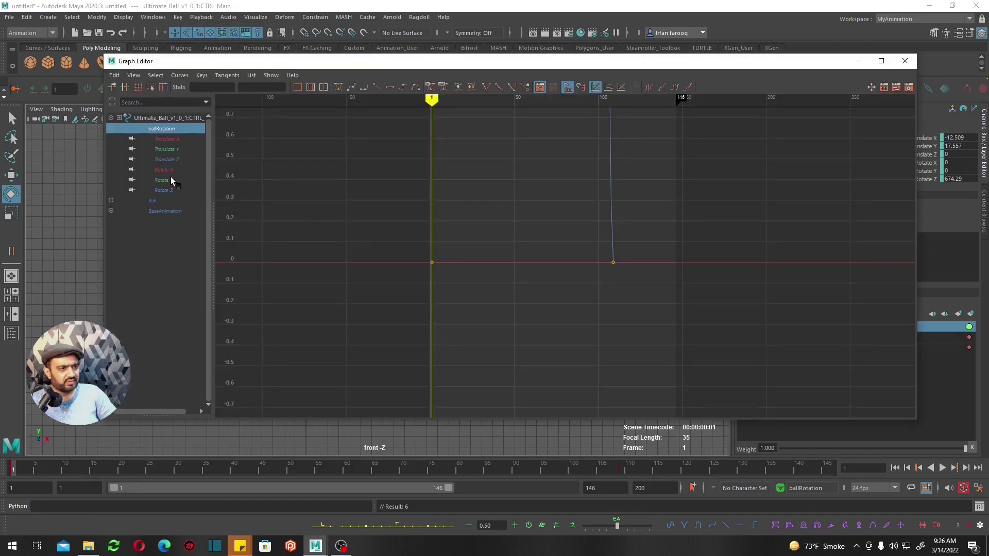
pyautogui.click(171, 158)
pyautogui.click(163, 191)
pyautogui.press('f')
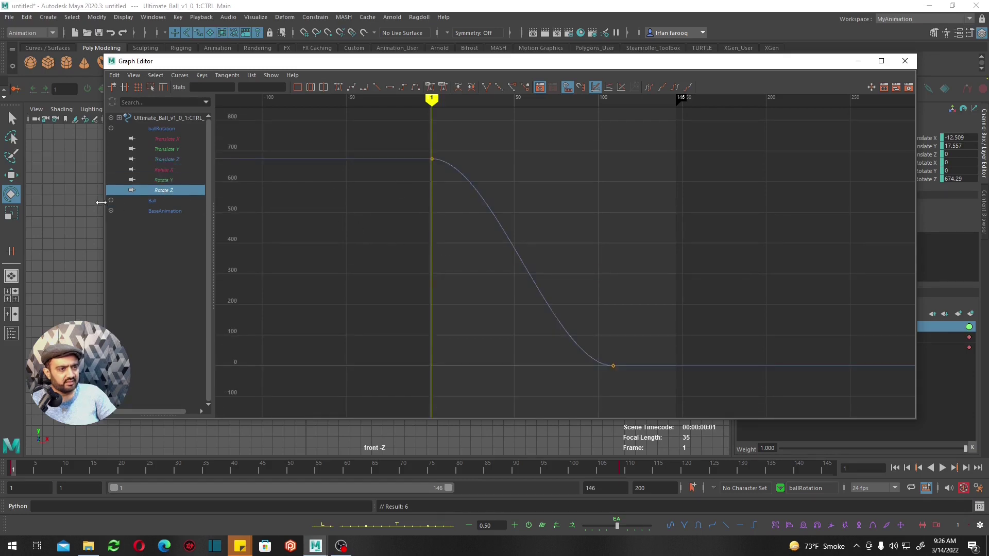
pyautogui.moveTo(100, 203); pyautogui.dragTo(388, 203)
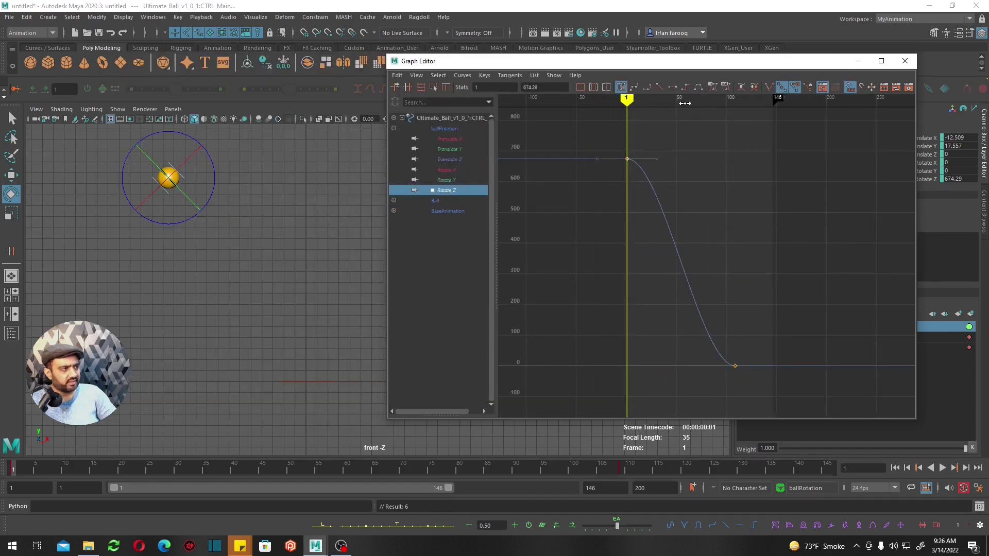
pyautogui.click(659, 87)
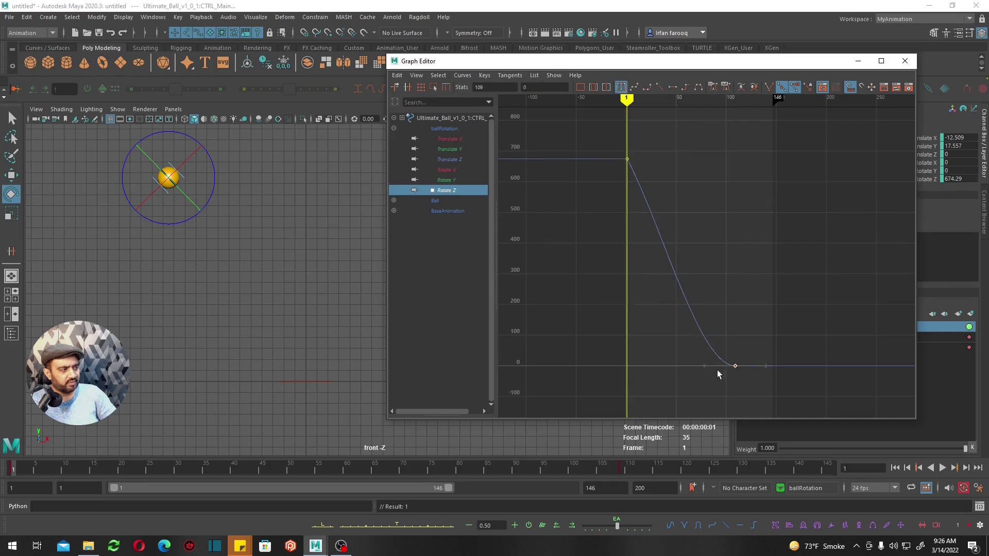
pyautogui.scroll(3, 711, 348)
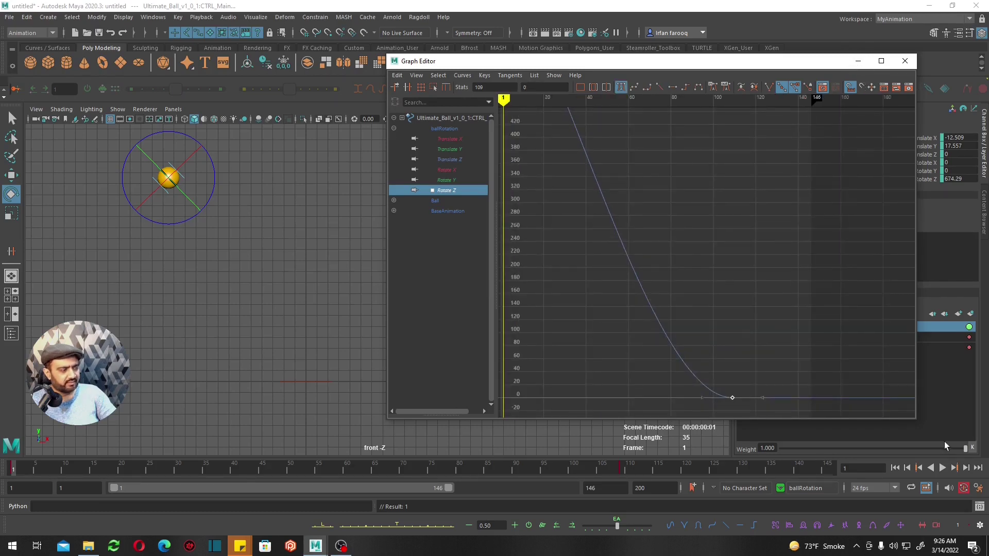
# Step: Preview the roll, stopping near frame 91, and bring the Graph Editor back on the left
pyautogui.click(943, 469)
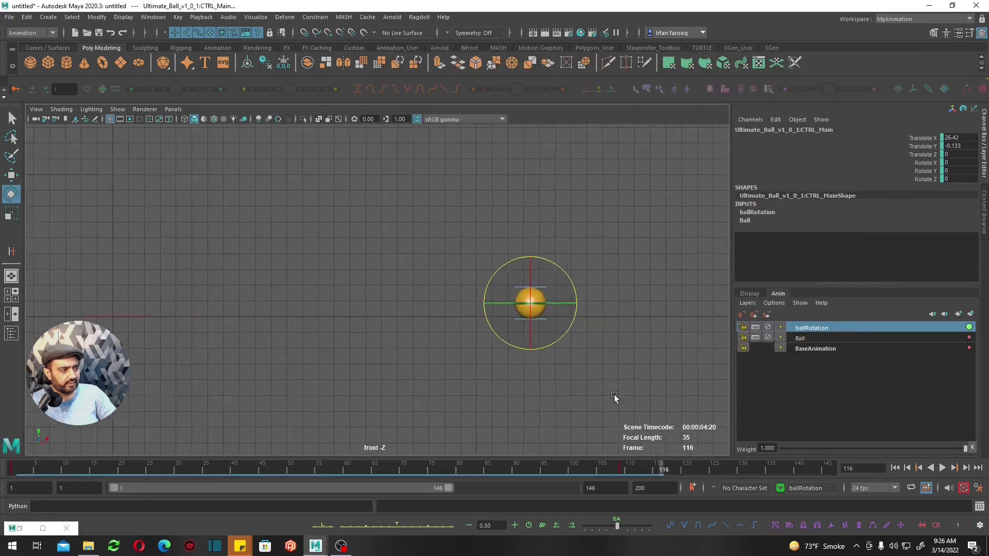
pyautogui.moveTo(549, 469)
pyautogui.mouseDown()
pyautogui.moveTo(522, 470)
pyautogui.moveTo(570, 469)
pyautogui.mouseUp()
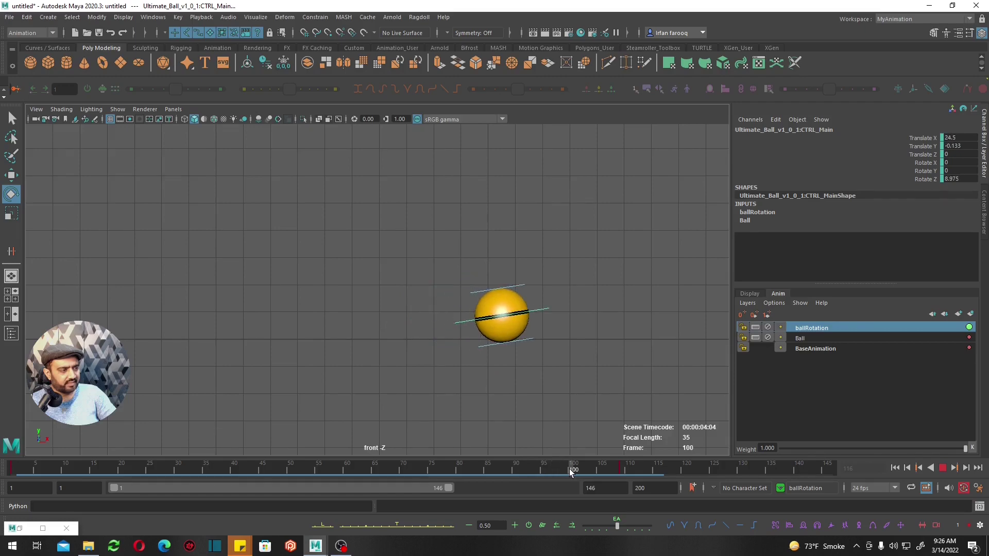
pyautogui.hotkey('shift', 'g')
pyautogui.moveTo(651, 64)
pyautogui.mouseDown()
pyautogui.moveTo(233, 83)
pyautogui.moveTo(346, 89)
pyautogui.mouseUp()
# Step: Reframe the curve editor, reselect the ball on the Ball layer, and scrub to frame 97
pyautogui.moveTo(610, 158); pyautogui.dragTo(451, 291)
pyautogui.press('a')
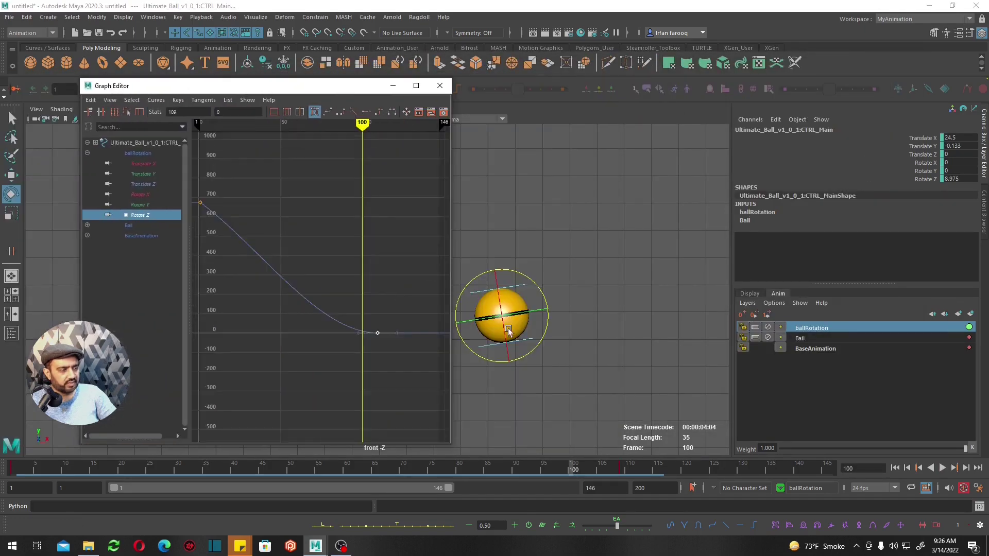
pyautogui.click(568, 323)
pyautogui.click(544, 313)
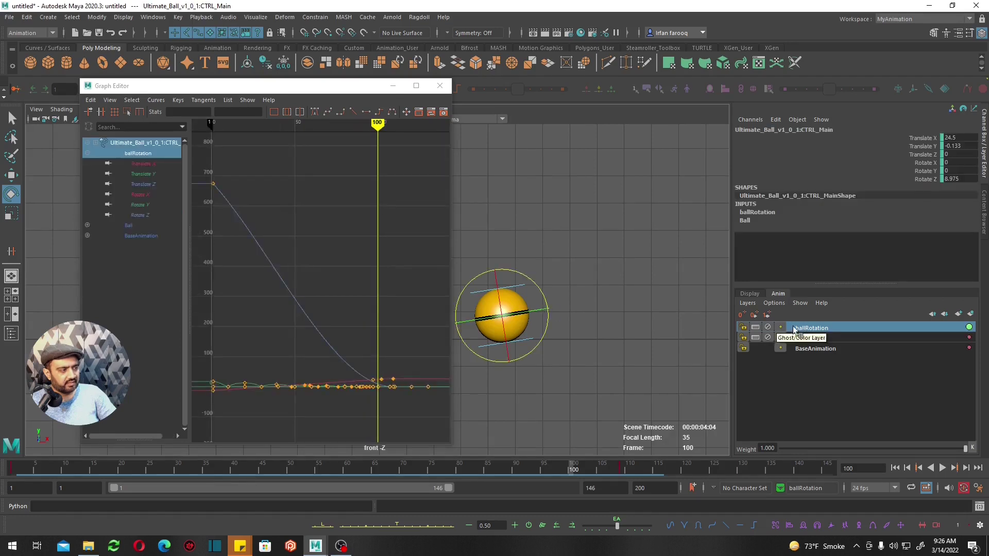
pyautogui.click(817, 340)
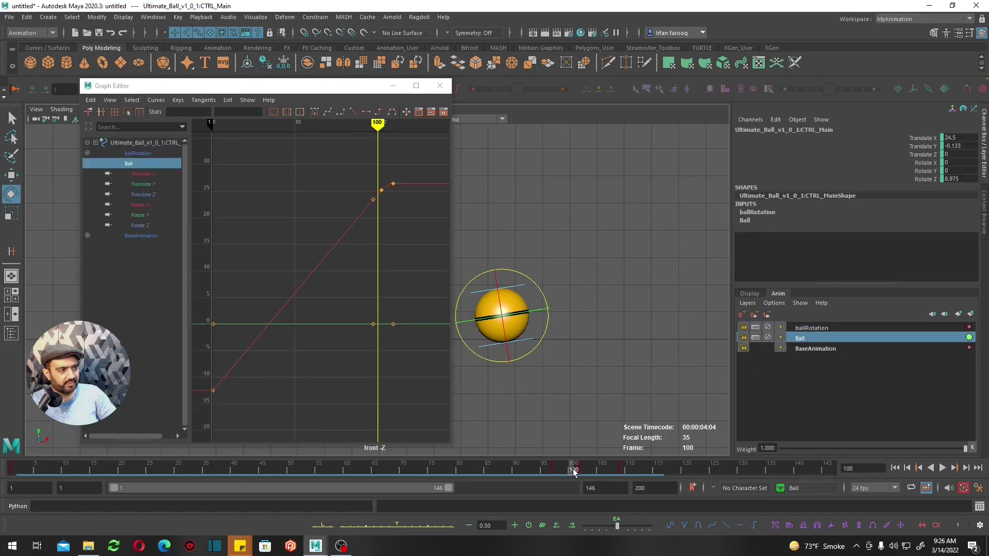
pyautogui.moveTo(562, 473); pyautogui.dragTo(554, 471)
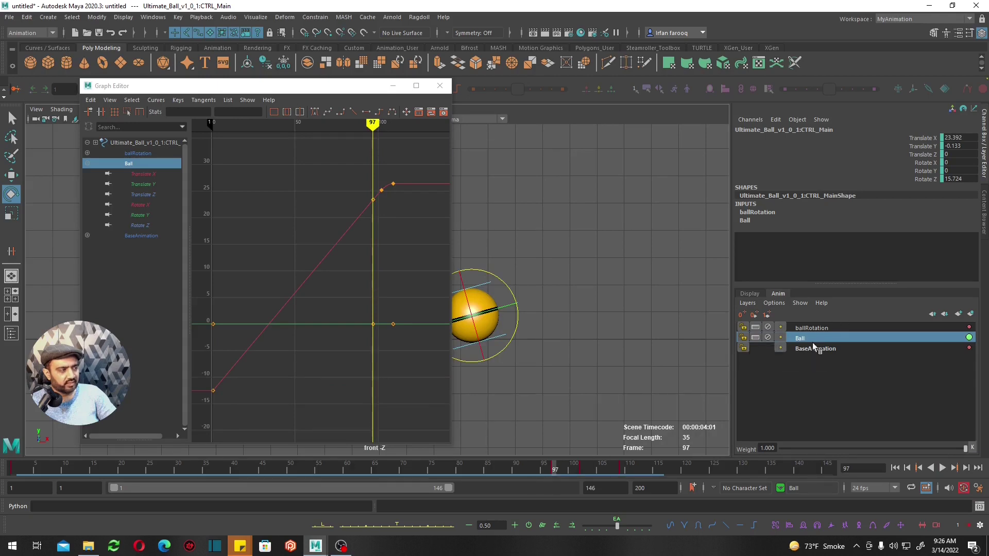
# Step: Isolate the ballRotation Rotate Z curve, adjust the tangent before its last key, and preview
pyautogui.click(812, 328)
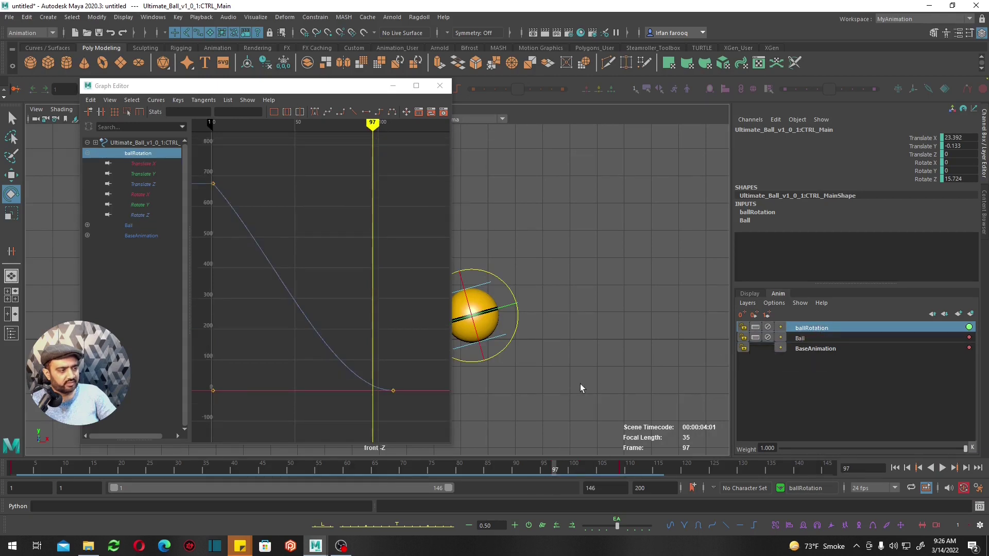
pyautogui.click(140, 214)
pyautogui.moveTo(222, 248)
pyautogui.keyDown('alt'); pyautogui.mouseDown(button='right')
pyautogui.moveTo(343, 274)
pyautogui.moveTo(371, 317)
pyautogui.moveTo(348, 276)
pyautogui.mouseUp(button='right'); pyautogui.keyUp('alt')
pyautogui.moveTo(332, 215); pyautogui.dragTo(316, 238)
pyautogui.moveTo(316, 238); pyautogui.dragTo(323, 253, button='middle')
pyautogui.hotkey('alt', 'v')
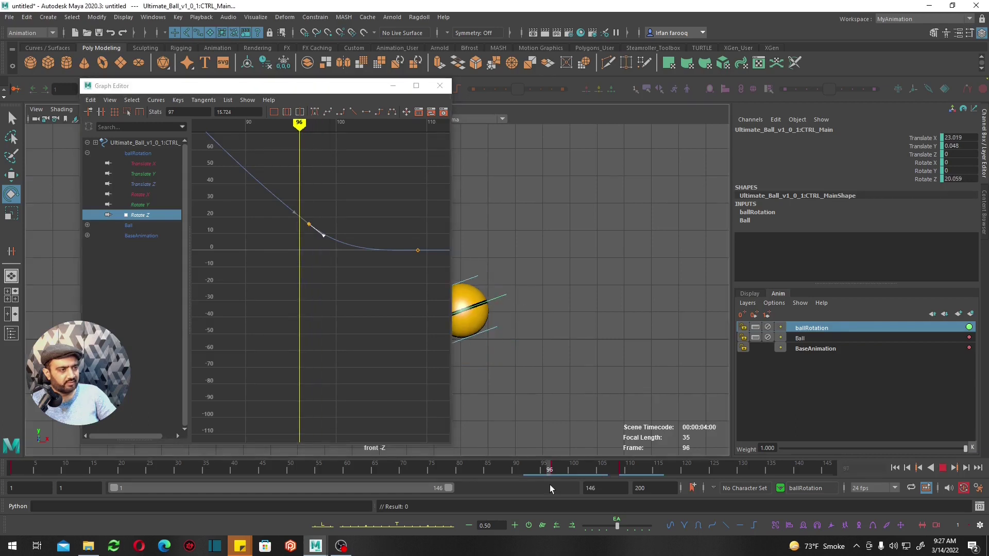
pyautogui.hotkey('alt', 'v')
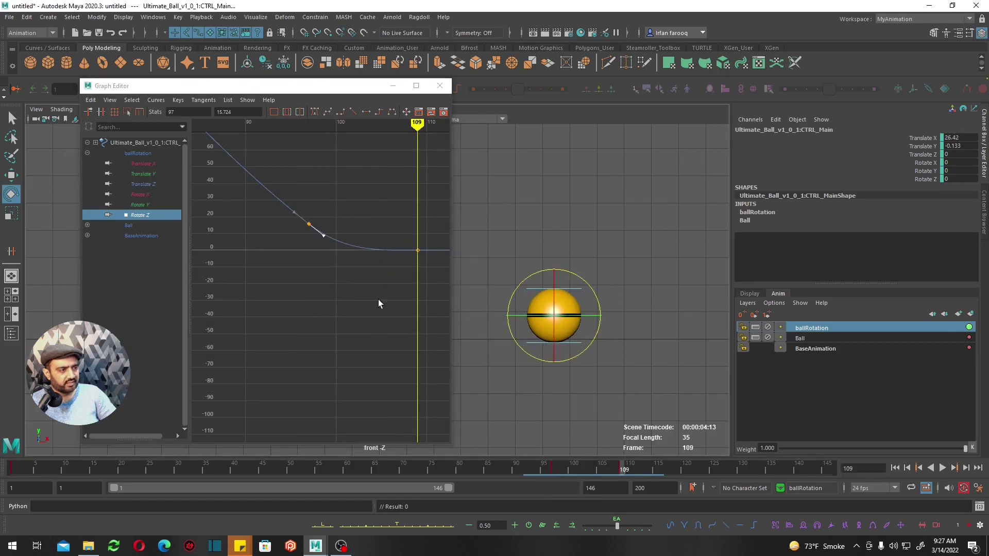
# Step: Lower the last rotation key to about -54.6 with a linear tangent into it
pyautogui.moveTo(403, 228); pyautogui.dragTo(431, 260)
pyautogui.moveTo(386, 335)
pyautogui.keyDown('shift'); pyautogui.mouseDown(button='middle')
pyautogui.moveTo(384, 401)
pyautogui.moveTo(382, 376)
pyautogui.mouseUp(button='middle'); pyautogui.keyUp('shift')
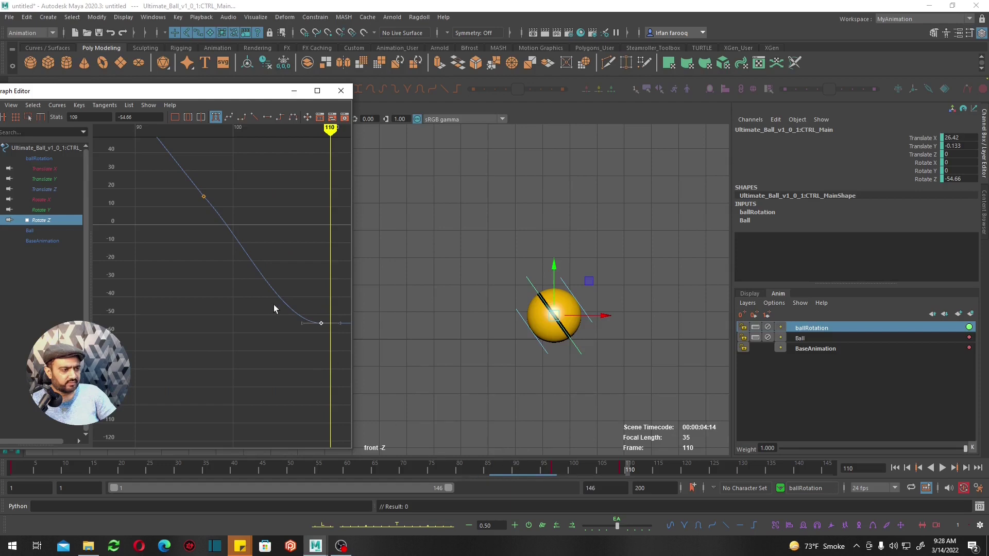
pyautogui.moveTo(295, 356); pyautogui.dragTo(302, 342)
pyautogui.click(612, 472)
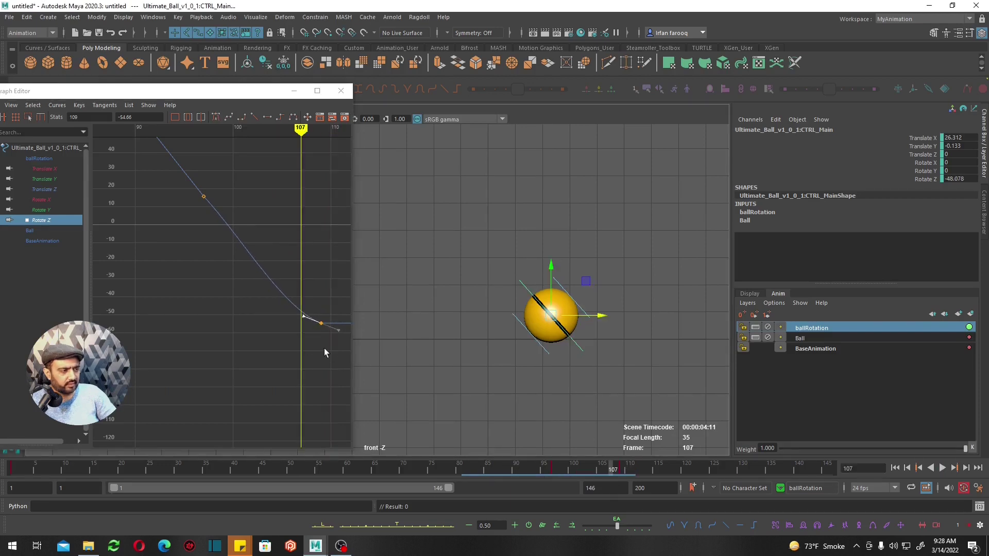
pyautogui.click(249, 116)
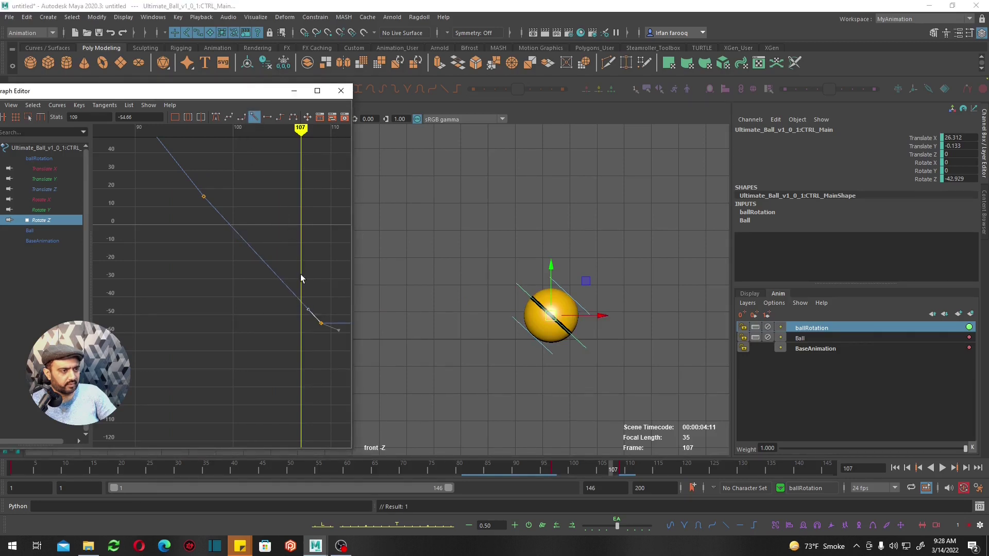
pyautogui.moveTo(335, 298); pyautogui.dragTo(312, 318, button='middle')
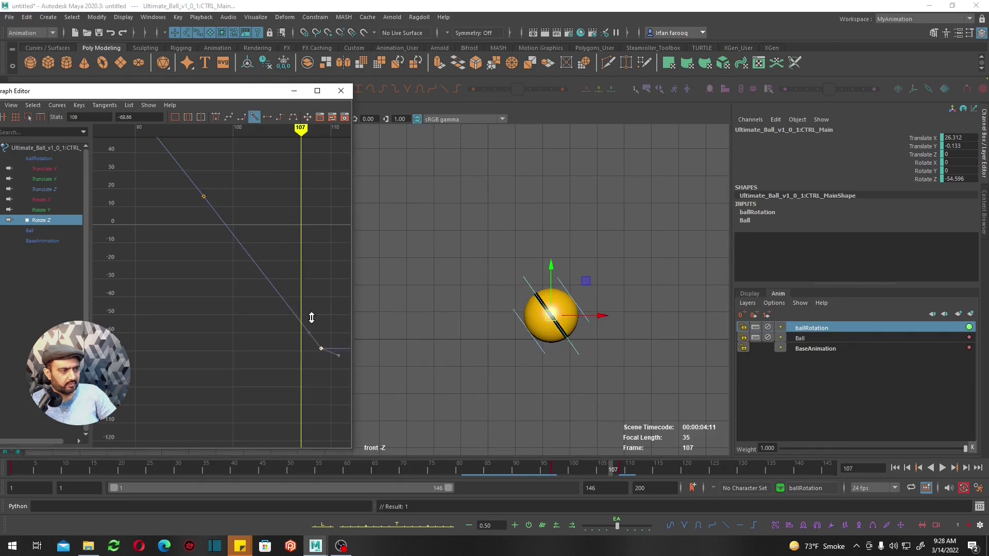
pyautogui.moveTo(603, 477); pyautogui.dragTo(607, 481)
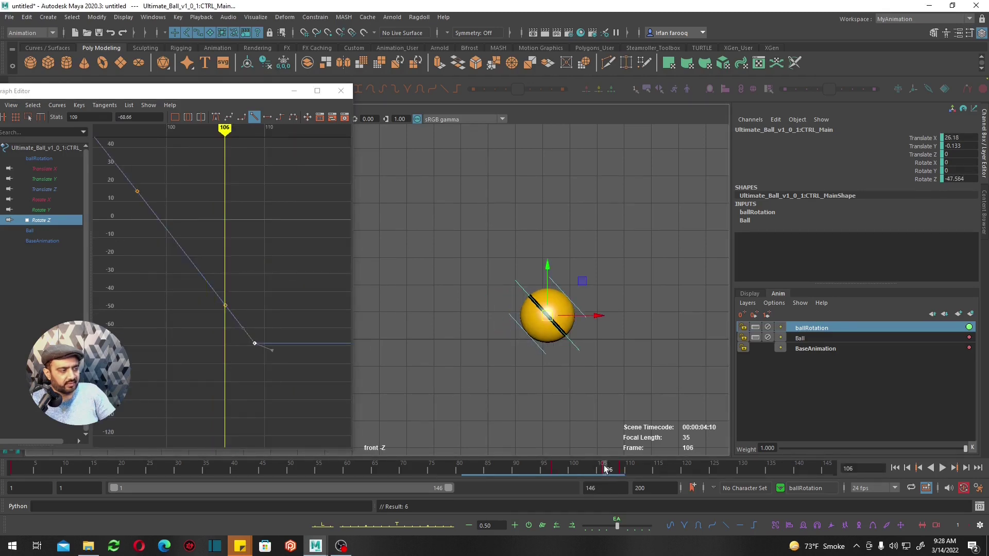
# Step: Set the frame 109 key to about -58.66 with flat tangents and check the ease-out
pyautogui.click(613, 470)
pyautogui.moveTo(613, 469); pyautogui.dragTo(624, 470)
pyautogui.press('w')
pyautogui.keyDown('shift'); pyautogui.moveTo(245, 386); pyautogui.dragTo(246, 366, button='middle'); pyautogui.keyUp('shift')
pyautogui.click(269, 117)
pyautogui.click(269, 118)
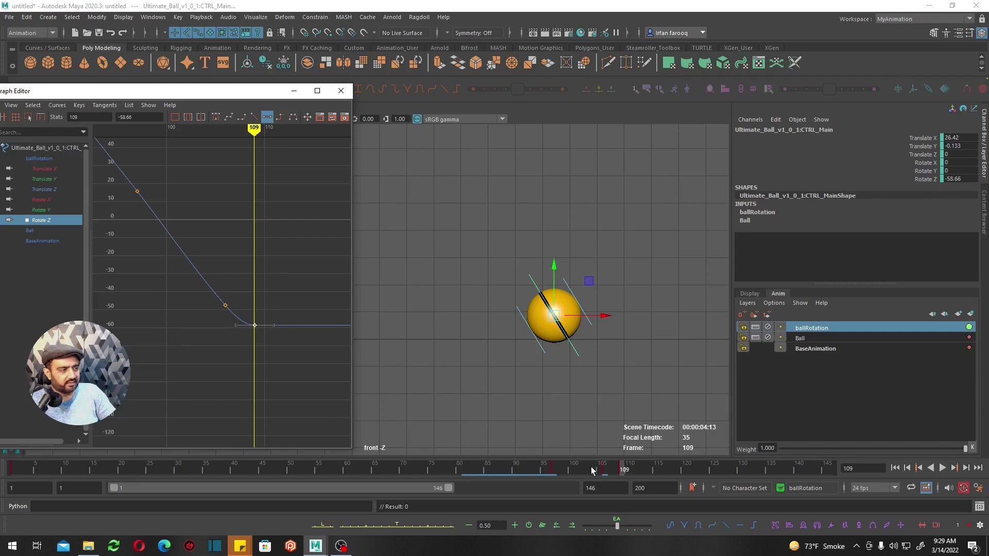
pyautogui.moveTo(587, 469)
pyautogui.mouseDown()
pyautogui.moveTo(625, 472)
pyautogui.moveTo(557, 479)
pyautogui.mouseUp()
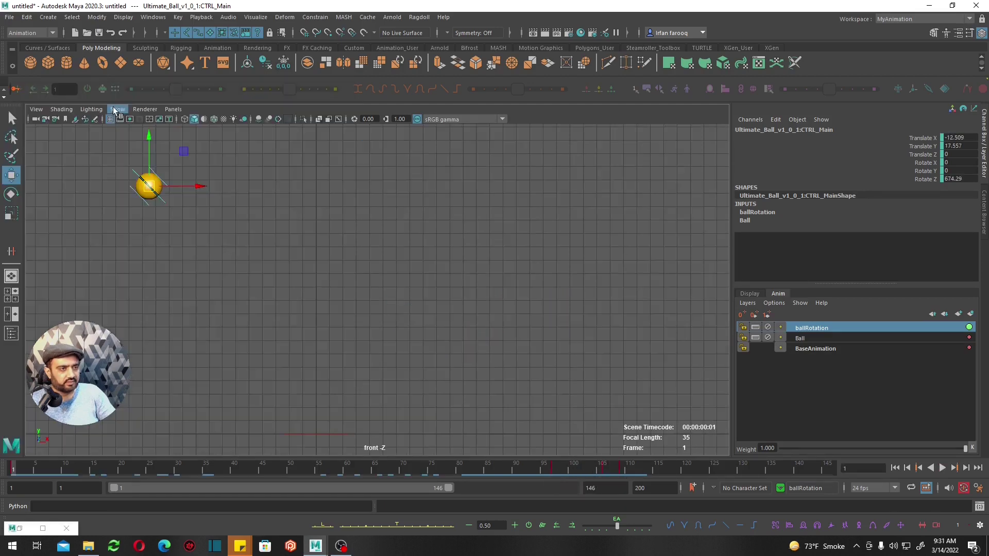
# Step: Hide control curves in the viewport and play the animation
pyautogui.click(117, 111)
pyautogui.click(147, 155)
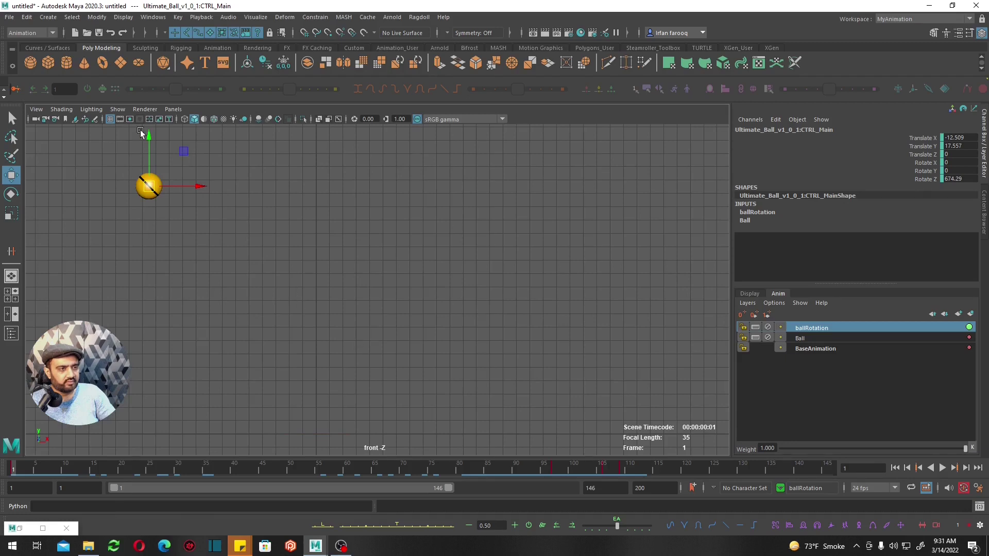
pyautogui.click(944, 468)
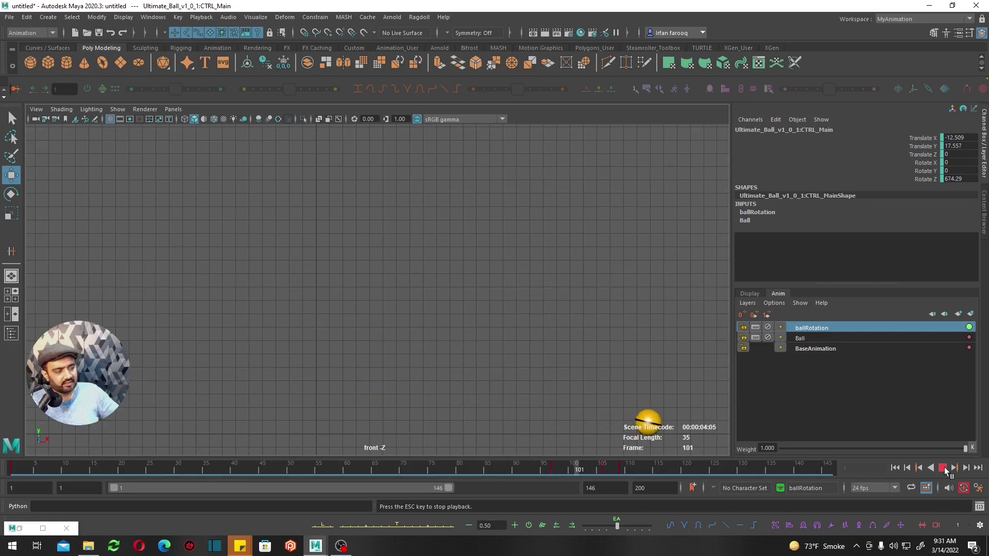
# Step: Stop playback, start the playback range at frame 83, and go to frame 112
pyautogui.click(943, 468)
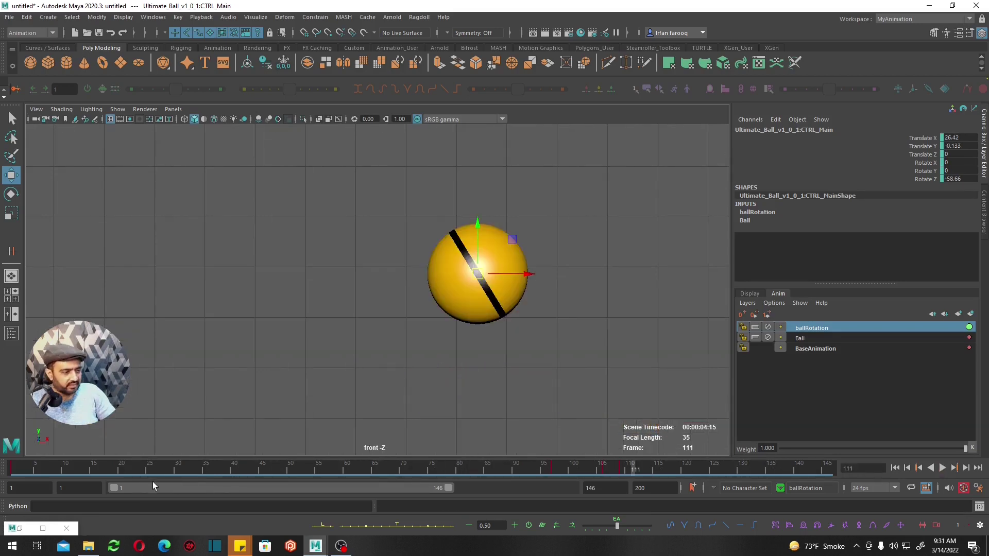
pyautogui.moveTo(114, 491); pyautogui.dragTo(308, 483)
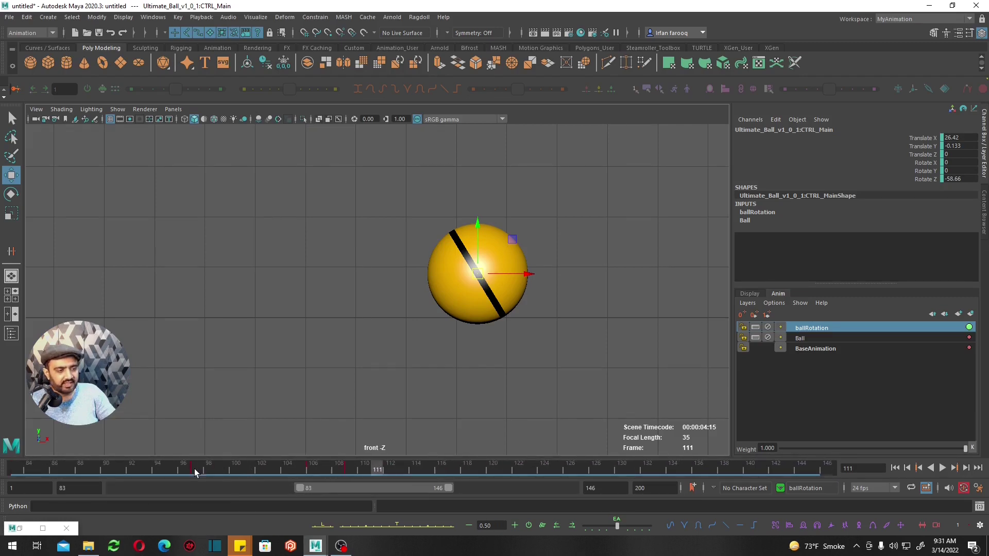
pyautogui.moveTo(194, 469); pyautogui.dragTo(399, 470)
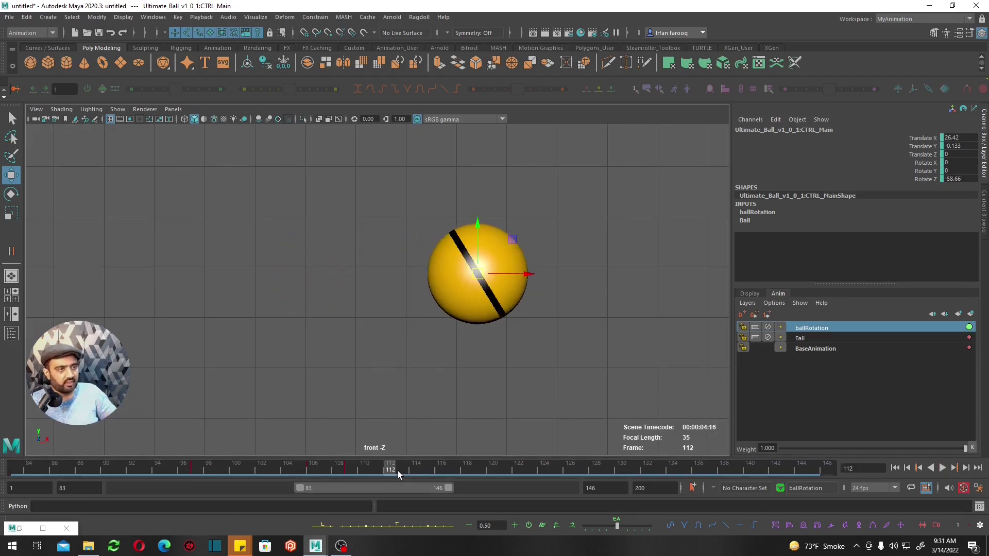
# Step: Show NURBS curves in the viewport and select the ball's main control curve
pyautogui.click(116, 109)
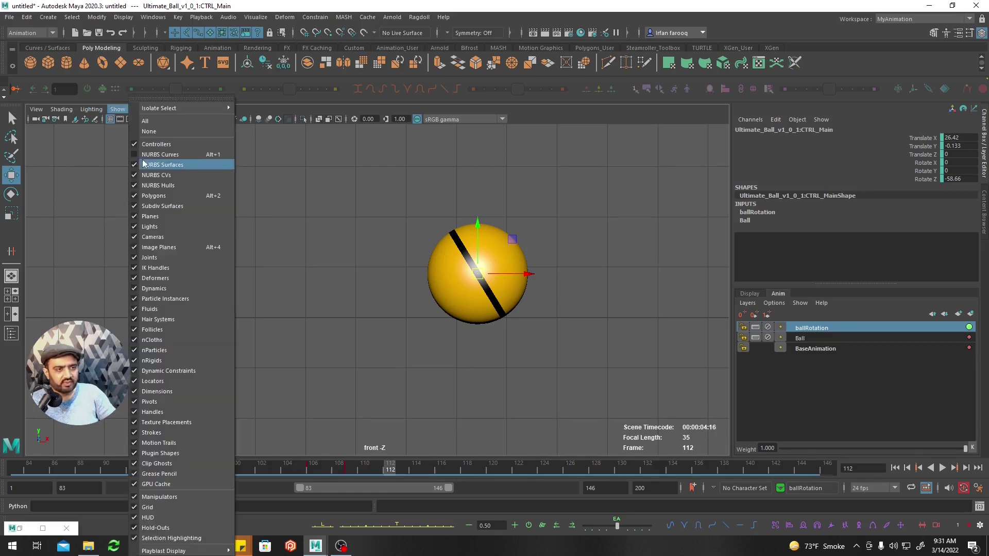
pyautogui.click(166, 152)
pyautogui.keyDown('alt'); pyautogui.moveTo(465, 314); pyautogui.dragTo(425, 349, button='middle'); pyautogui.keyUp('alt')
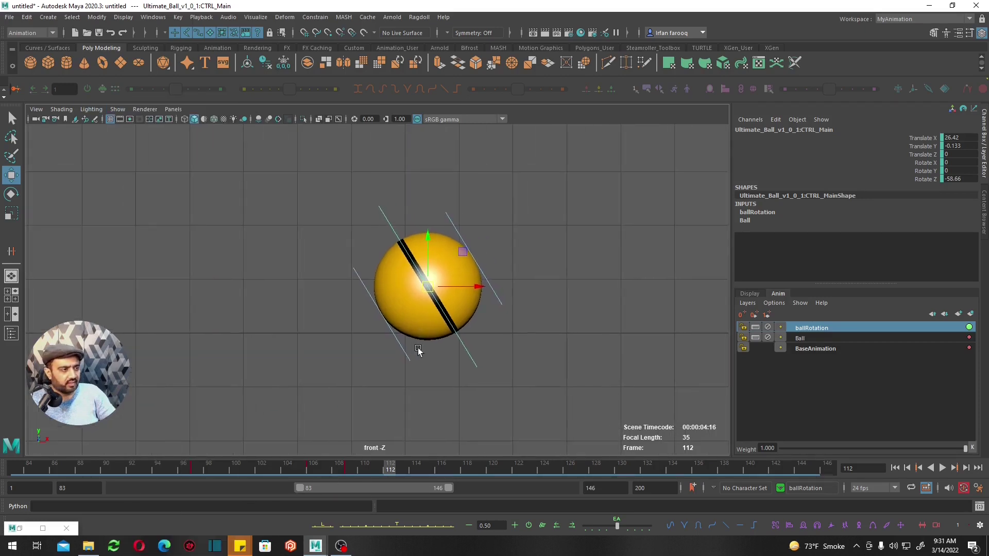
pyautogui.click(490, 341)
pyautogui.click(469, 354)
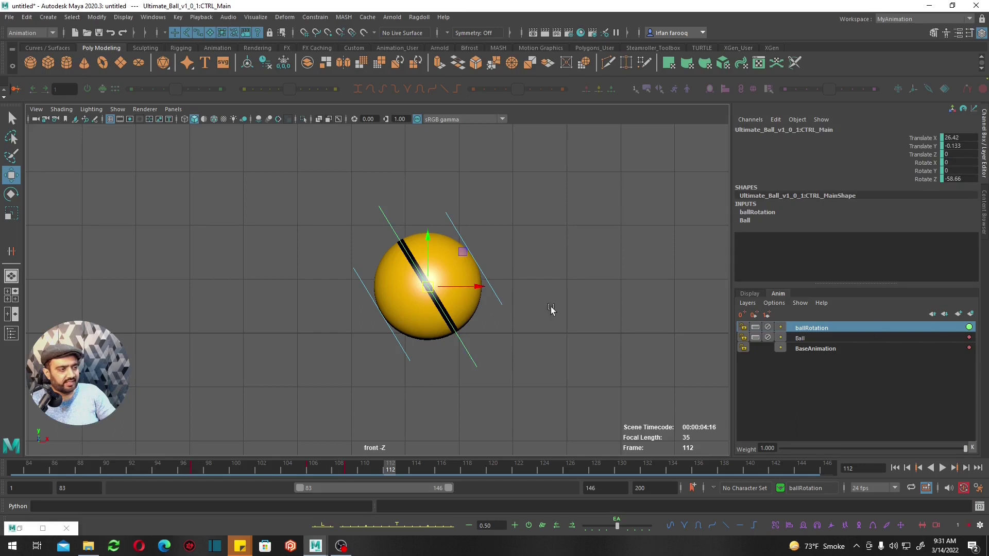
# Step: Add an animation layer named MovingHolds, make it active, and review nearby frames
pyautogui.click(971, 314)
pyautogui.doubleClick(832, 327)
pyautogui.write('MovingHolds')
pyautogui.press('Return')
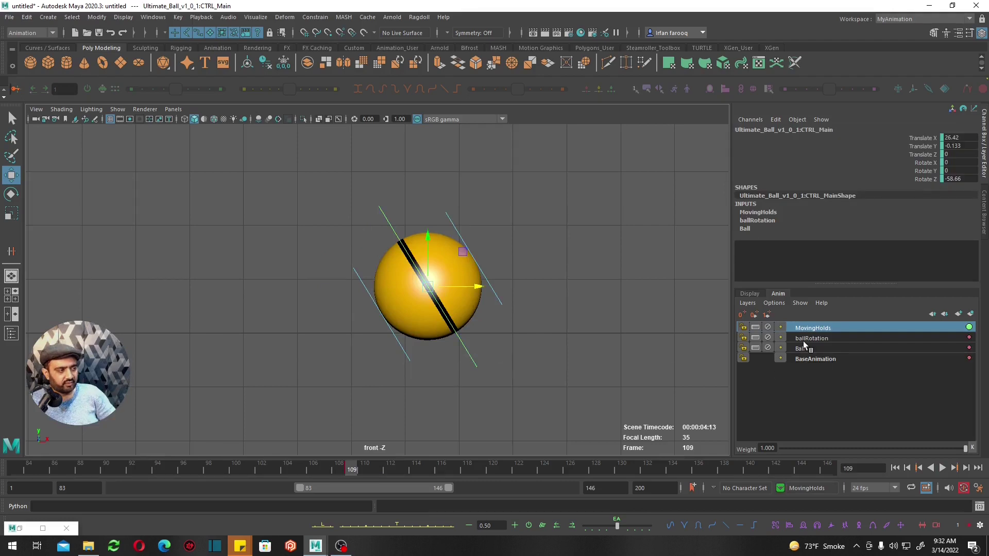
pyautogui.click(814, 338)
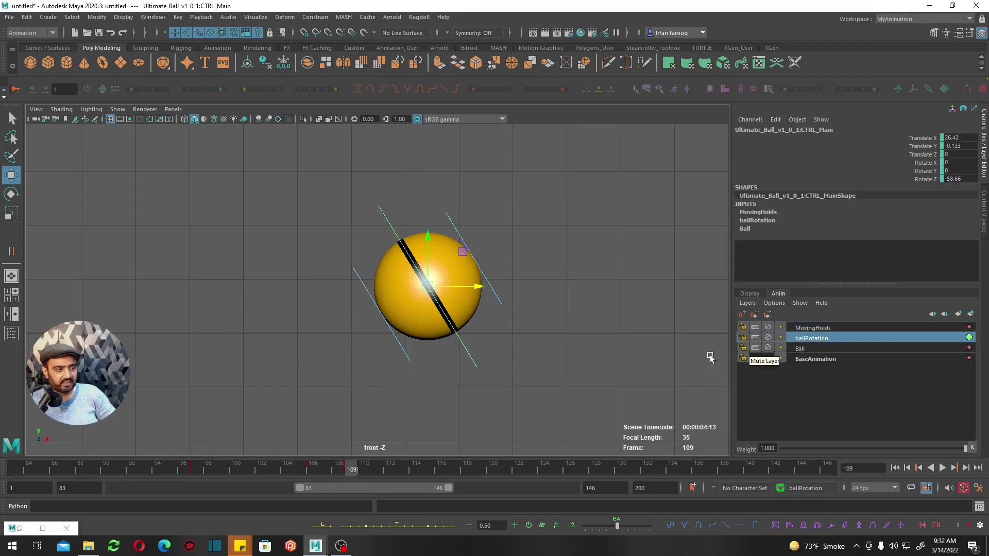
pyautogui.click(812, 328)
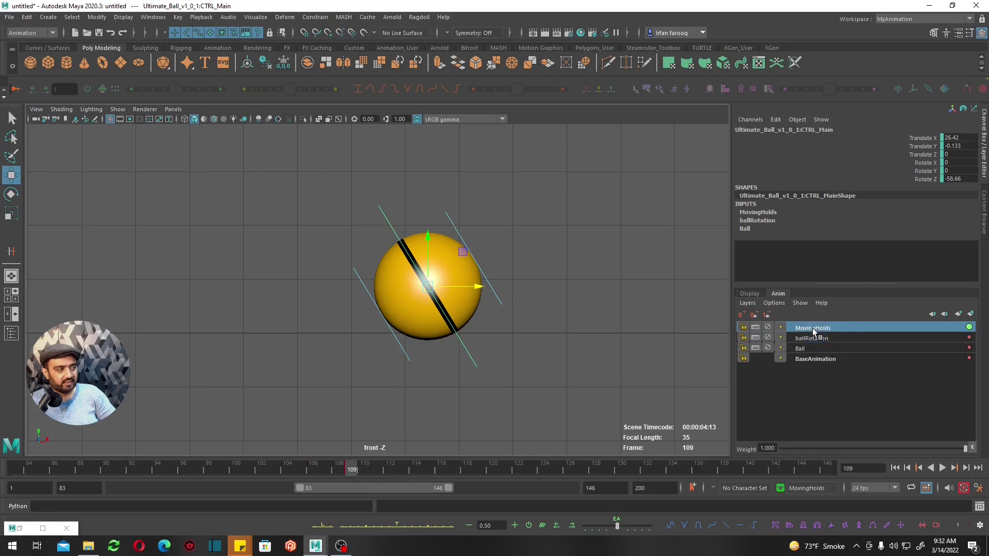
pyautogui.moveTo(351, 469); pyautogui.dragTo(407, 469)
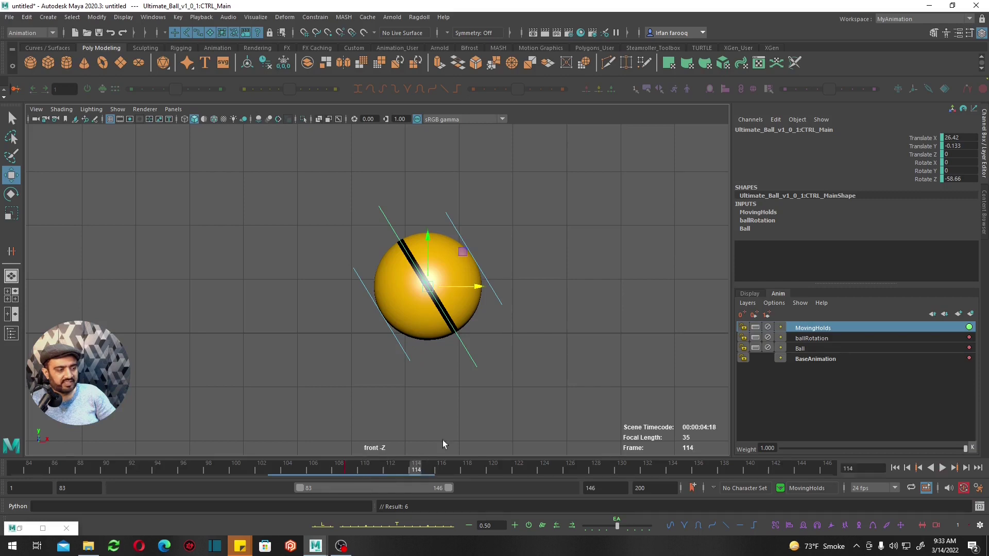
# Step: At frame 114, rotate the ball slightly and nudge its position left, then back right
pyautogui.press('e')
pyautogui.moveTo(390, 261); pyautogui.dragTo(386, 277)
pyautogui.press('w')
pyautogui.moveTo(449, 287); pyautogui.dragTo(422, 288)
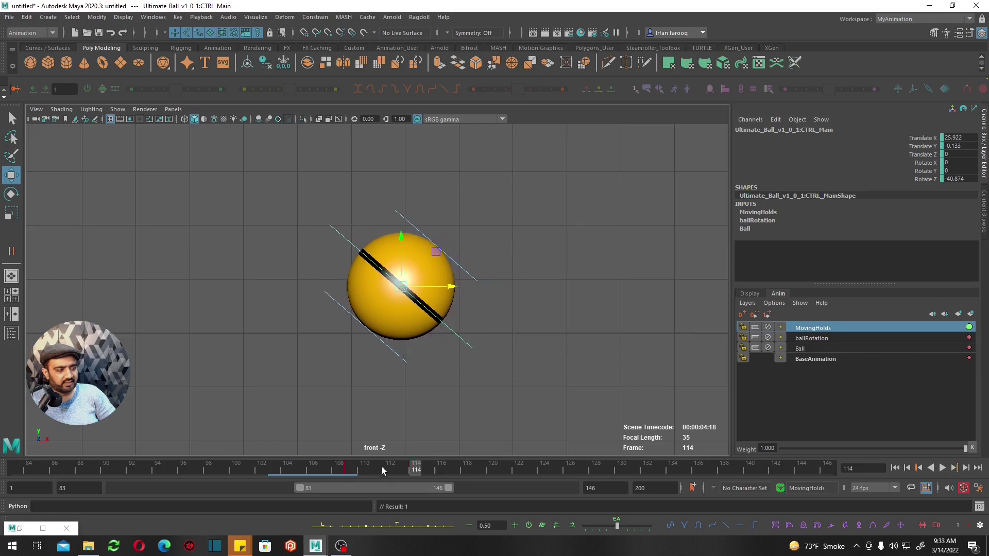
pyautogui.moveTo(273, 468); pyautogui.dragTo(420, 469)
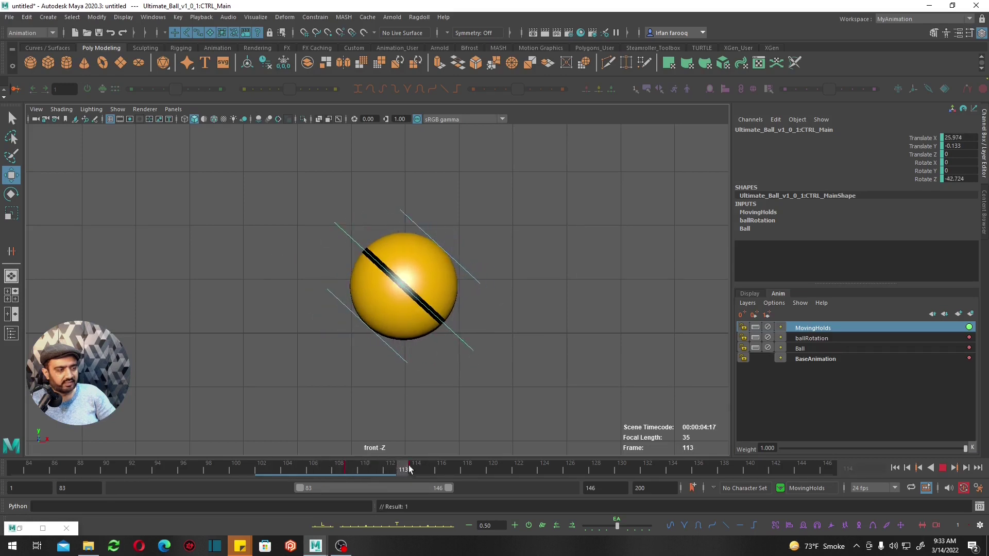
pyautogui.moveTo(448, 287); pyautogui.dragTo(462, 289)
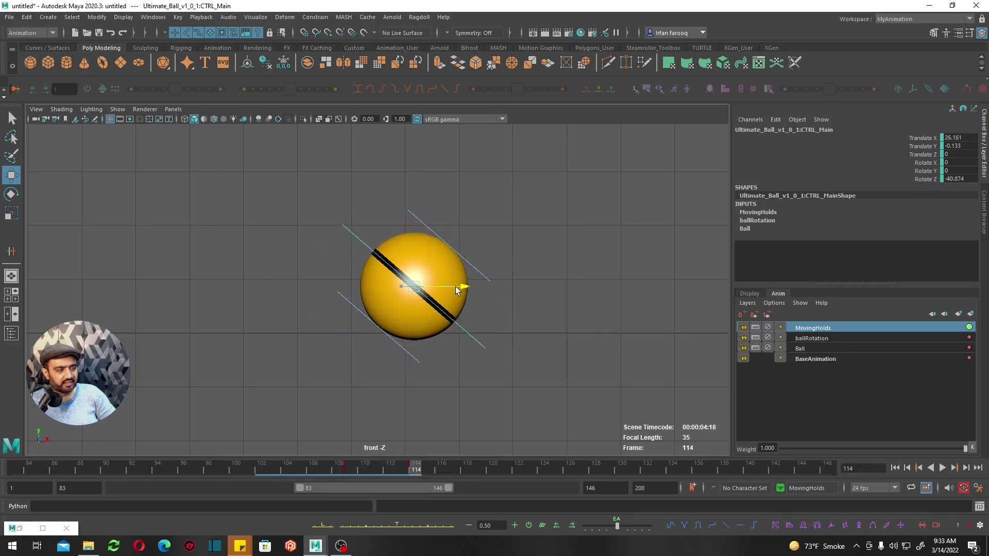
pyautogui.moveTo(333, 468); pyautogui.dragTo(482, 472)
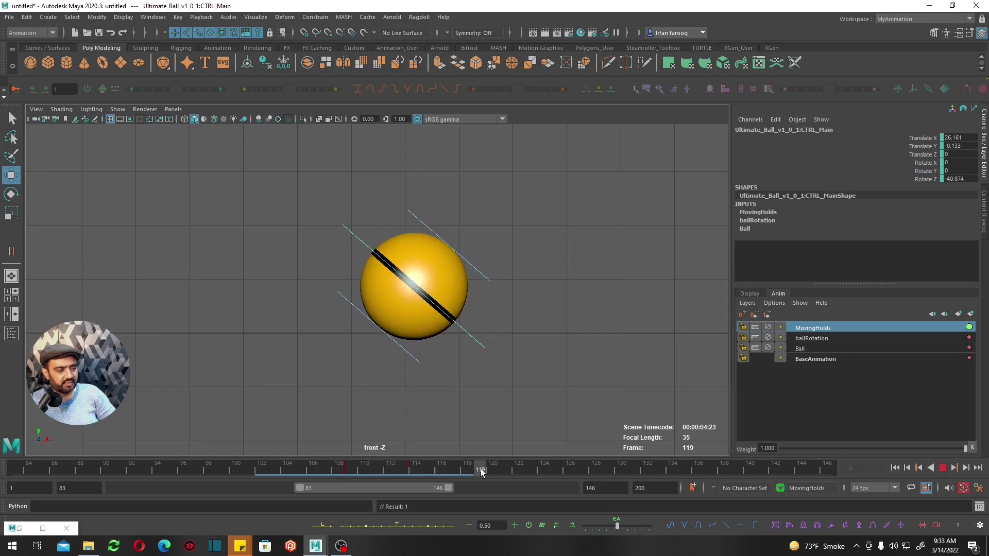
# Step: At frame 123, shift the ball slightly right and play back to check the holds
pyautogui.moveTo(375, 469); pyautogui.dragTo(532, 473)
pyautogui.moveTo(377, 467); pyautogui.dragTo(531, 469)
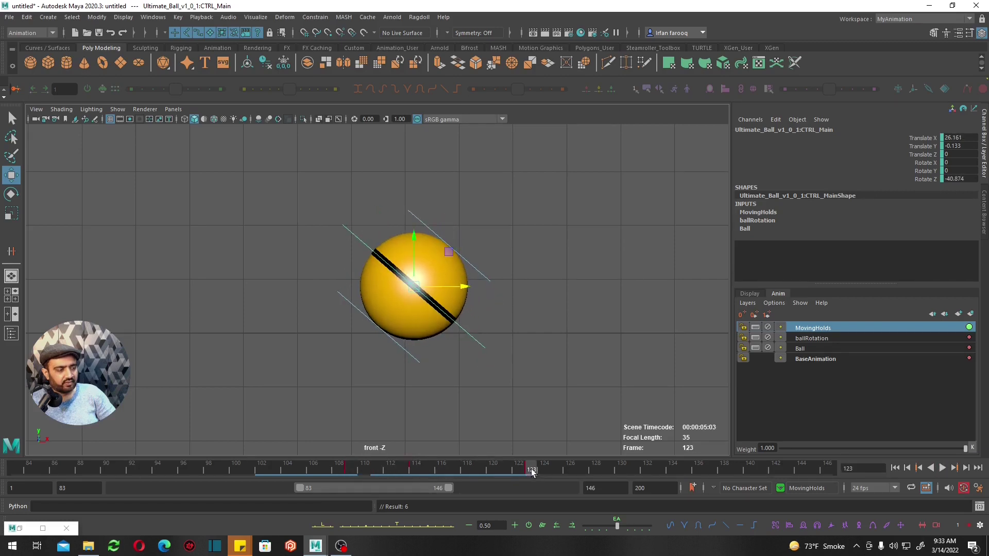
pyautogui.moveTo(450, 291); pyautogui.dragTo(465, 295)
pyautogui.press('e')
pyautogui.hotkey('alt', 'v')
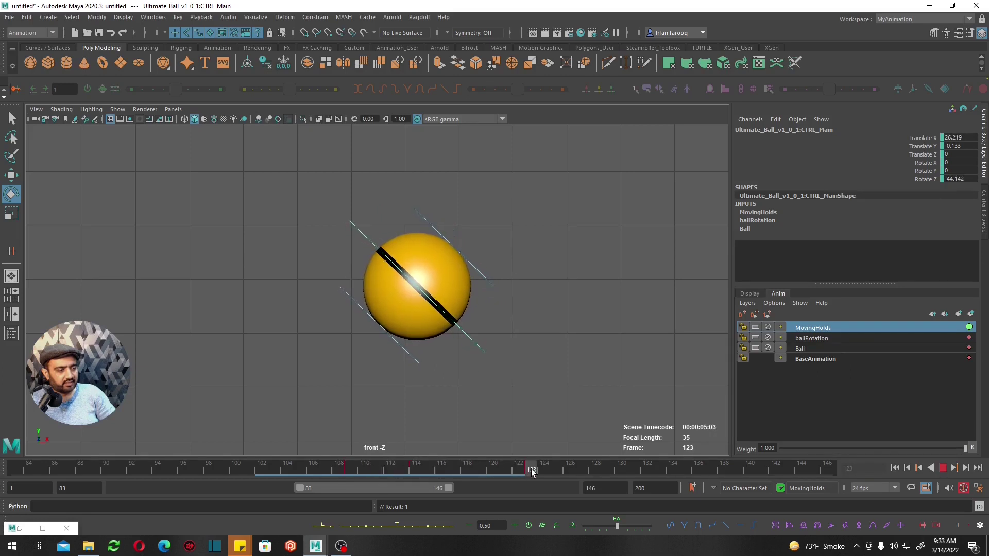
pyautogui.moveTo(532, 472)
pyautogui.mouseDown()
pyautogui.moveTo(485, 468)
pyautogui.moveTo(533, 468)
pyautogui.mouseUp()
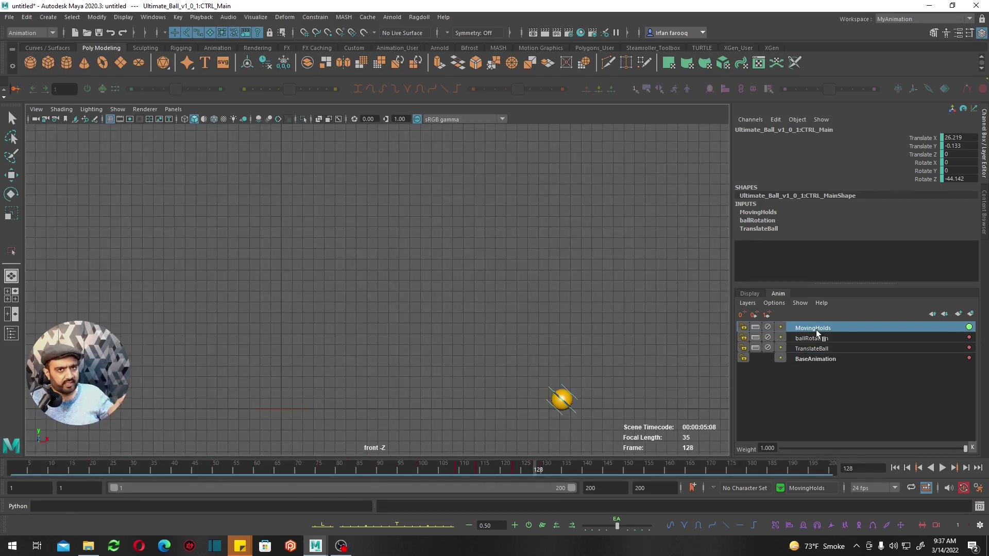
# Step: Select all animation layers and merge them into BaseAnimation with Smart Bake enabled
pyautogui.keyDown('shift'); pyautogui.click(812, 359); pyautogui.keyUp('shift')
pyautogui.rightClick(808, 356)
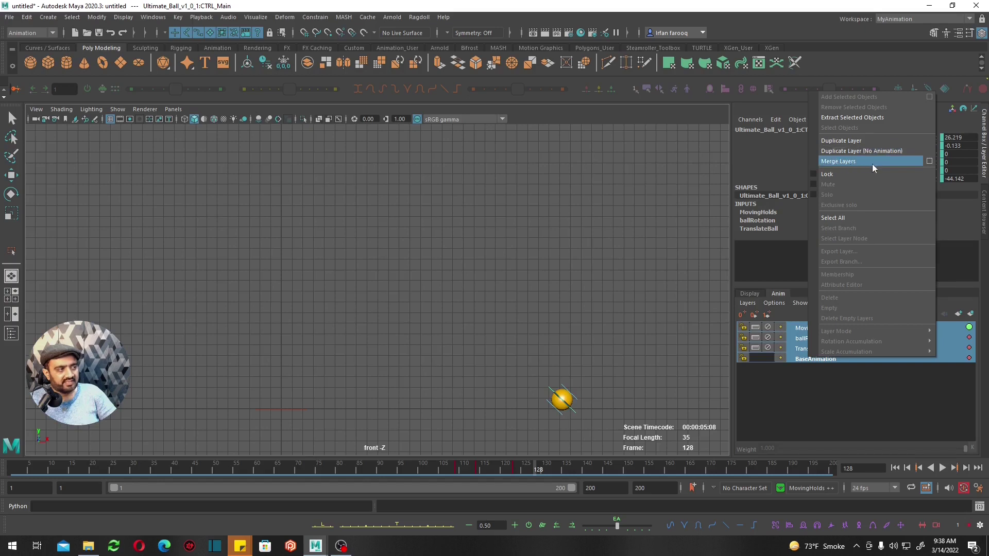
pyautogui.click(930, 162)
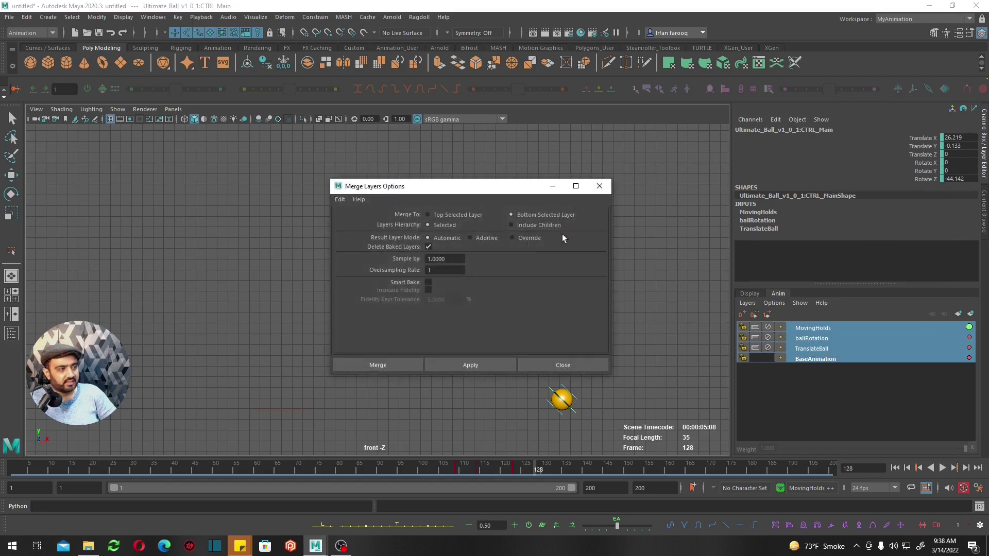
pyautogui.click(427, 282)
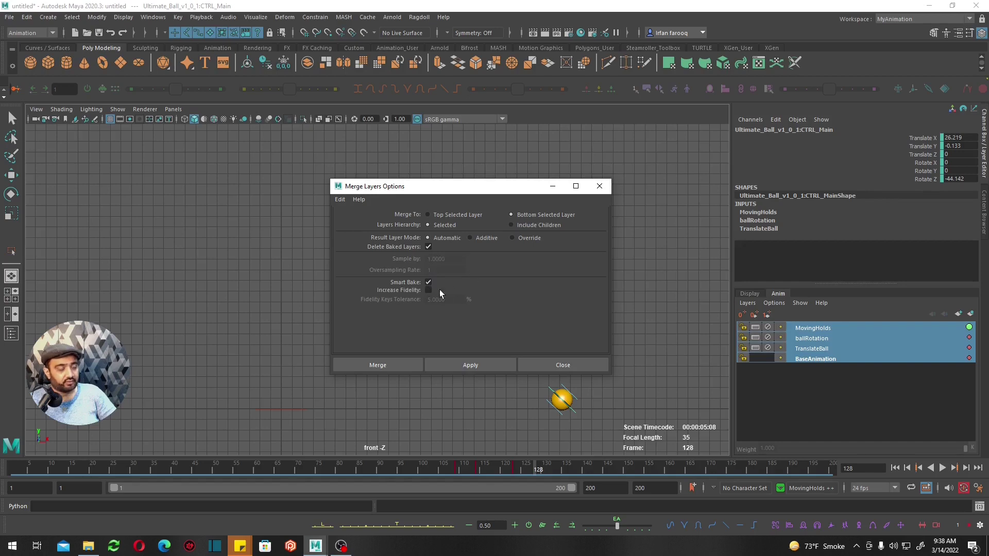
pyautogui.click(392, 366)
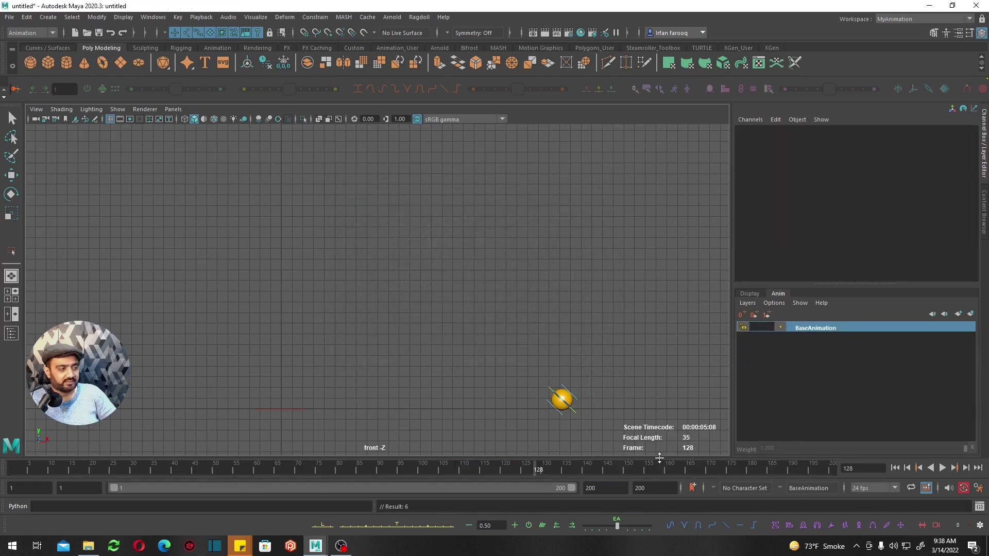
# Step: Select the ball's main control and scrub from frame 1 to frame 130
pyautogui.click(573, 409)
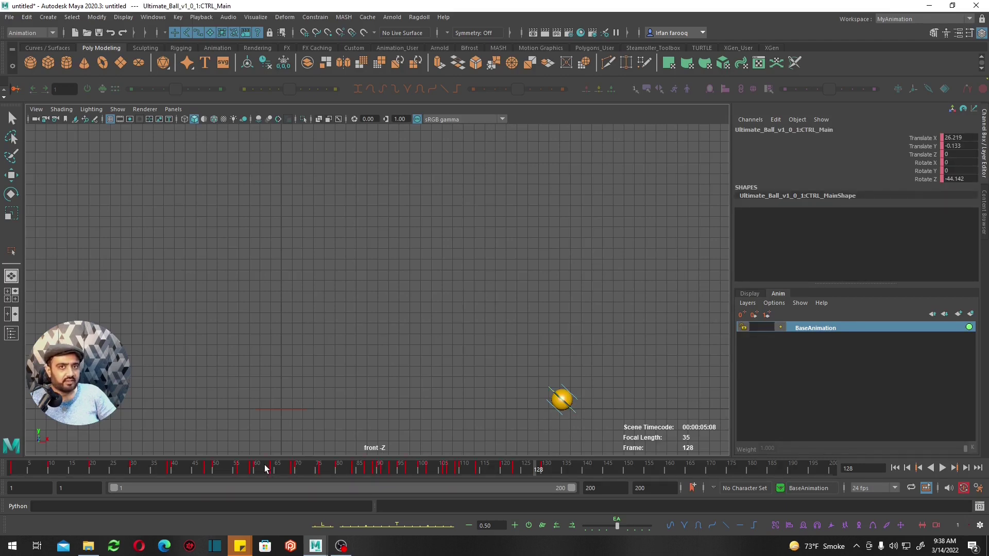
pyautogui.moveTo(258, 469); pyautogui.dragTo(12, 469)
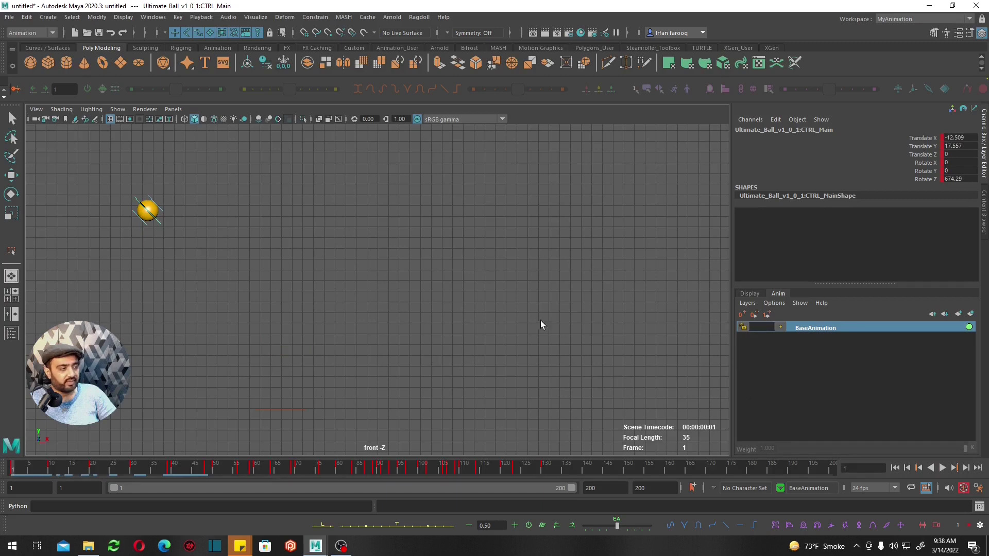
pyautogui.click(932, 468)
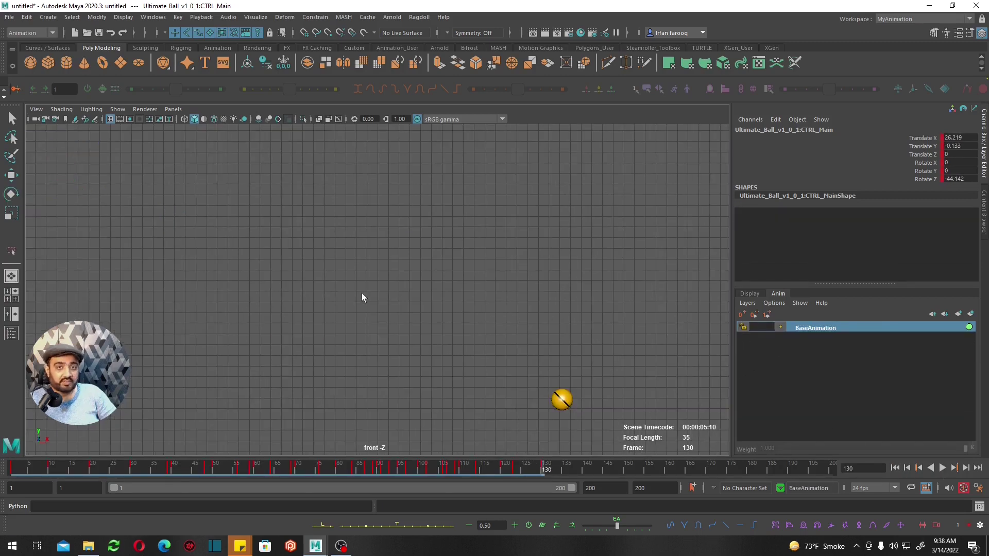
# Step: Render a playblast from the time slider with the movie file named BouncingBall
pyautogui.rightClick(366, 466)
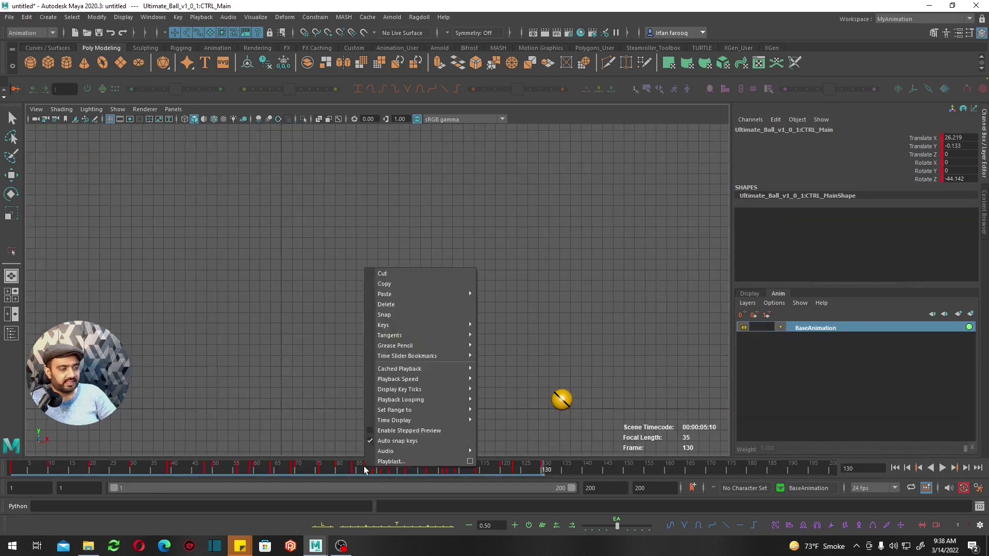
pyautogui.click(469, 463)
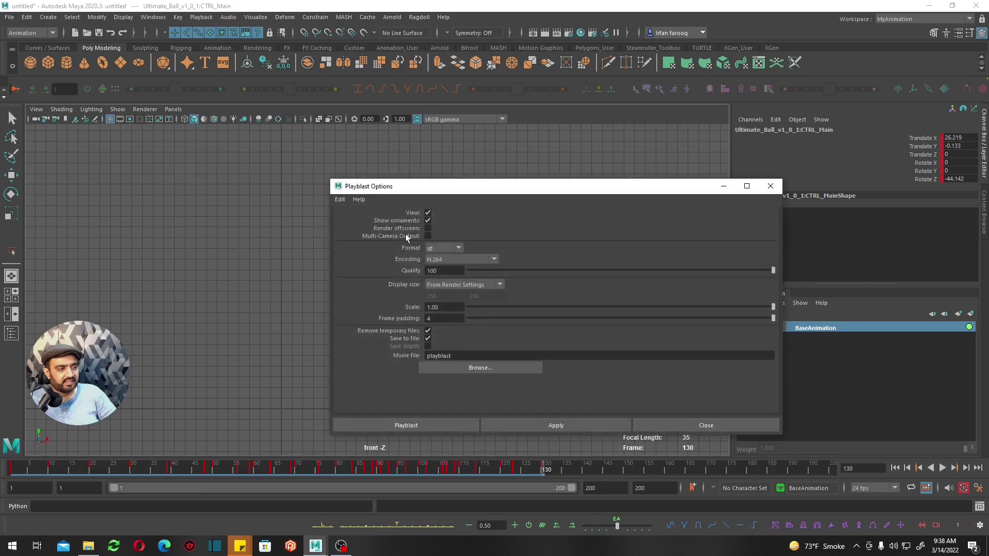
pyautogui.click(444, 356)
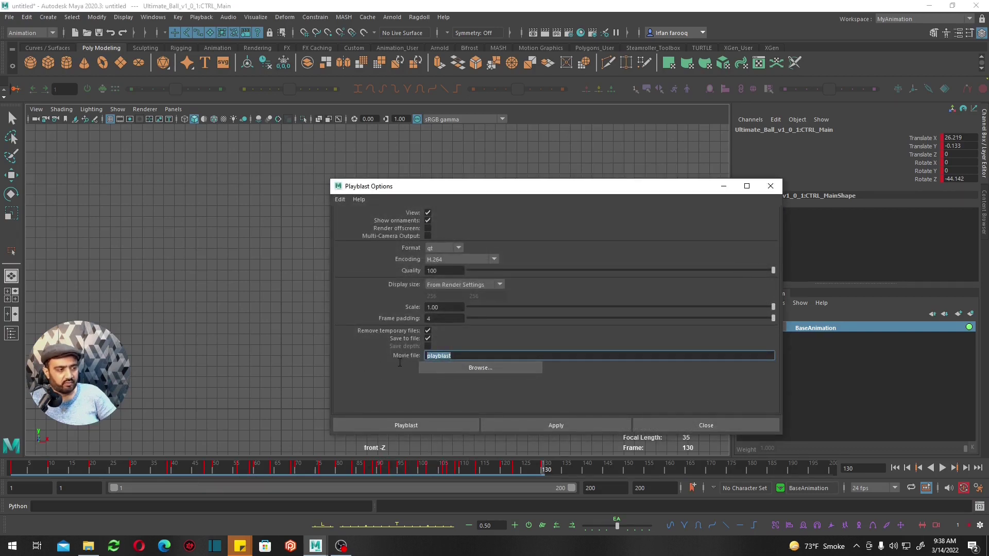
pyautogui.click(472, 279)
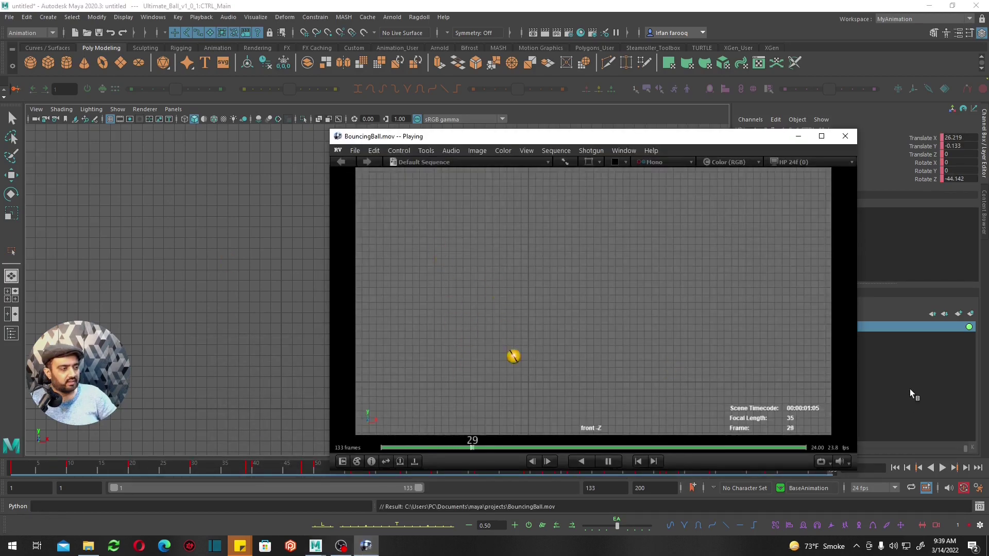